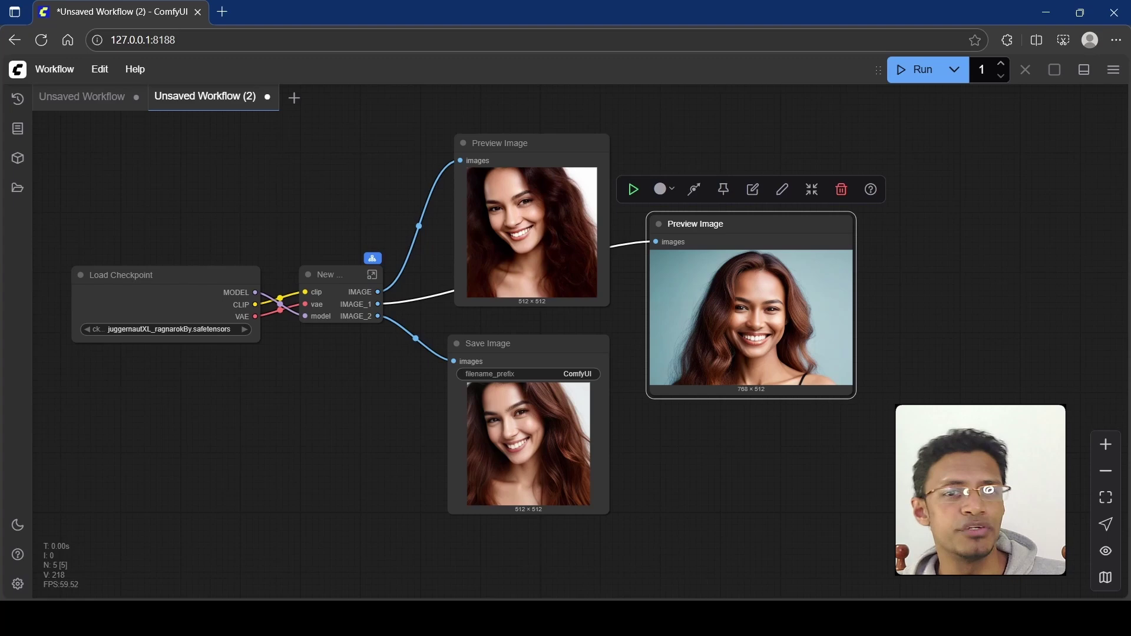
Move the 768 × 512 Preview Image node farther away from the other preview and save nodes.
left_click_drag(707, 224, 798, 243)
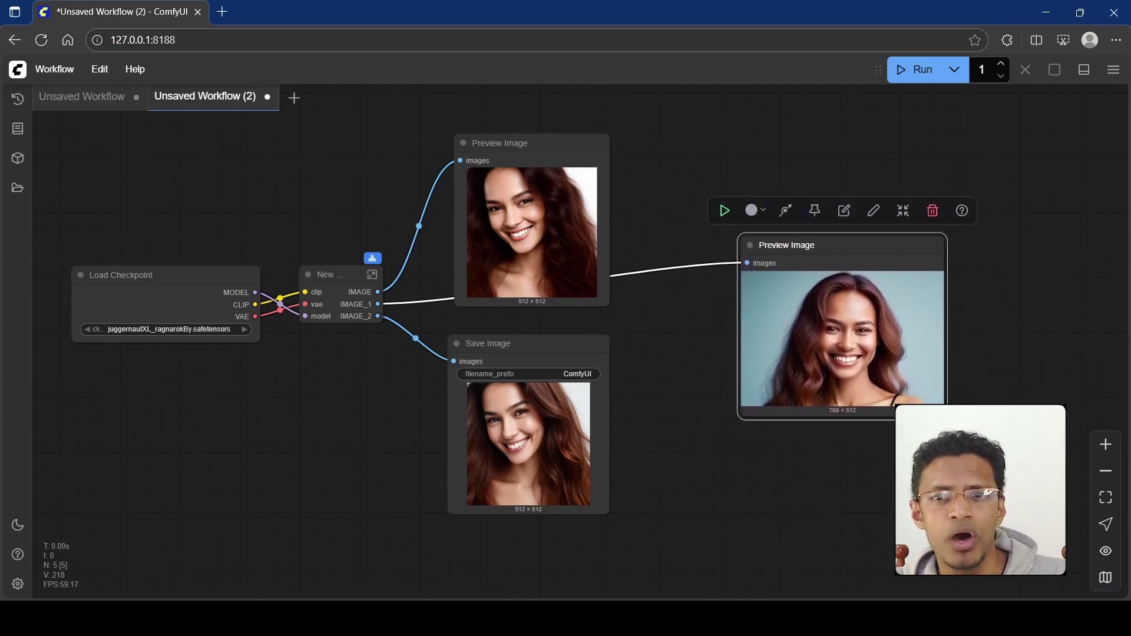
left_click_drag(678, 412, 698, 398)
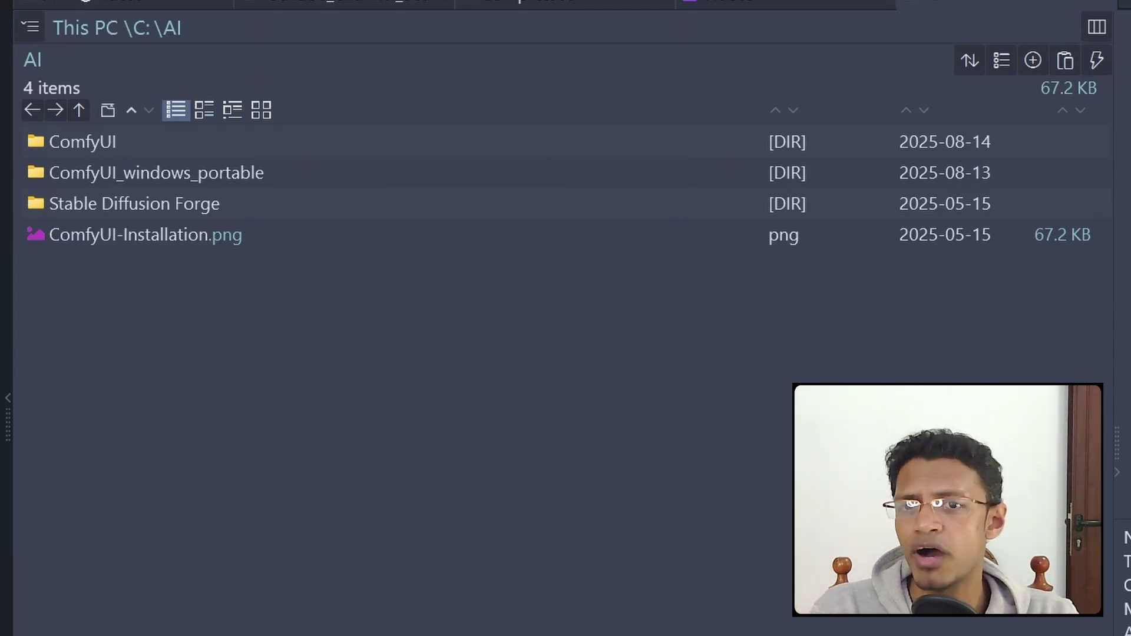
In the file manager, open the update folder inside C:\AI\ComfyUI_windows_portable.
left_click(156, 173)
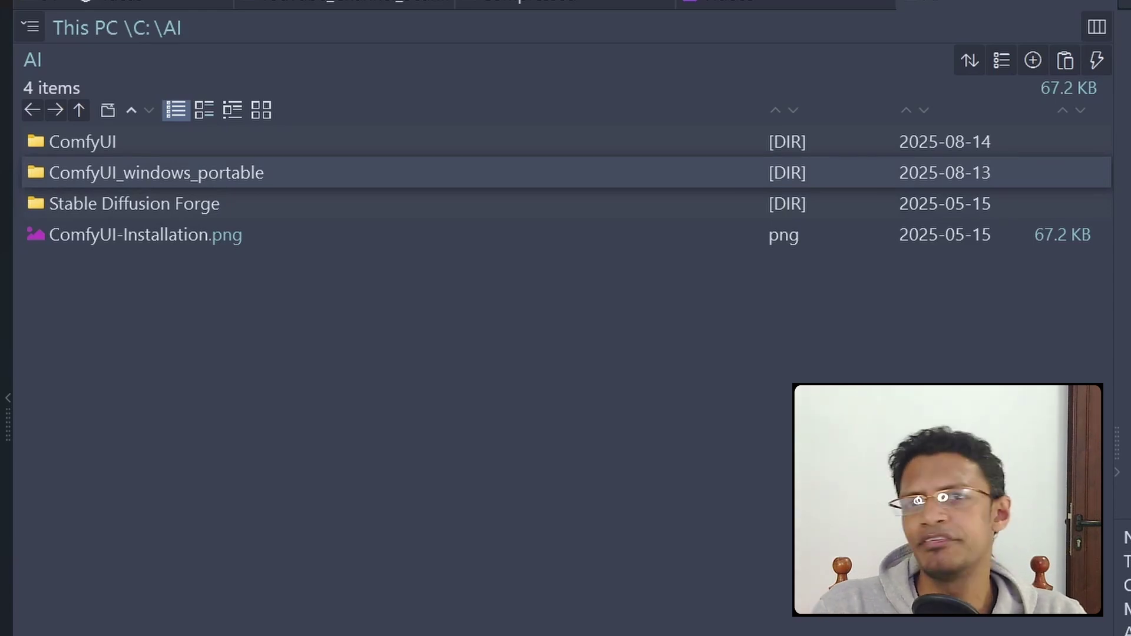
left_click(82, 141)
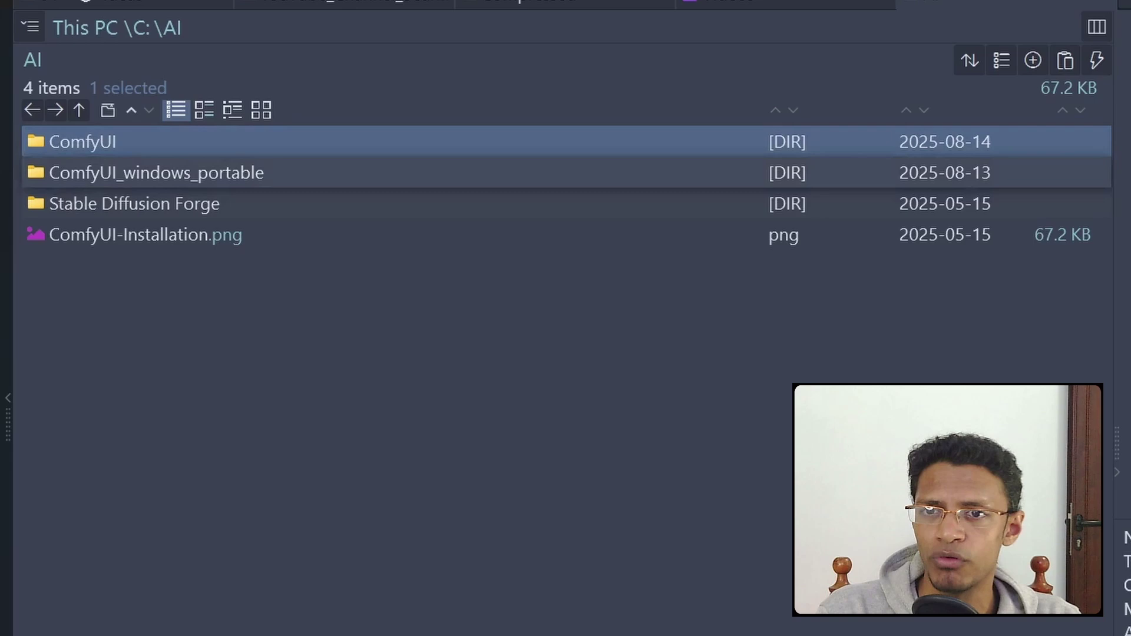
double_click(156, 173)
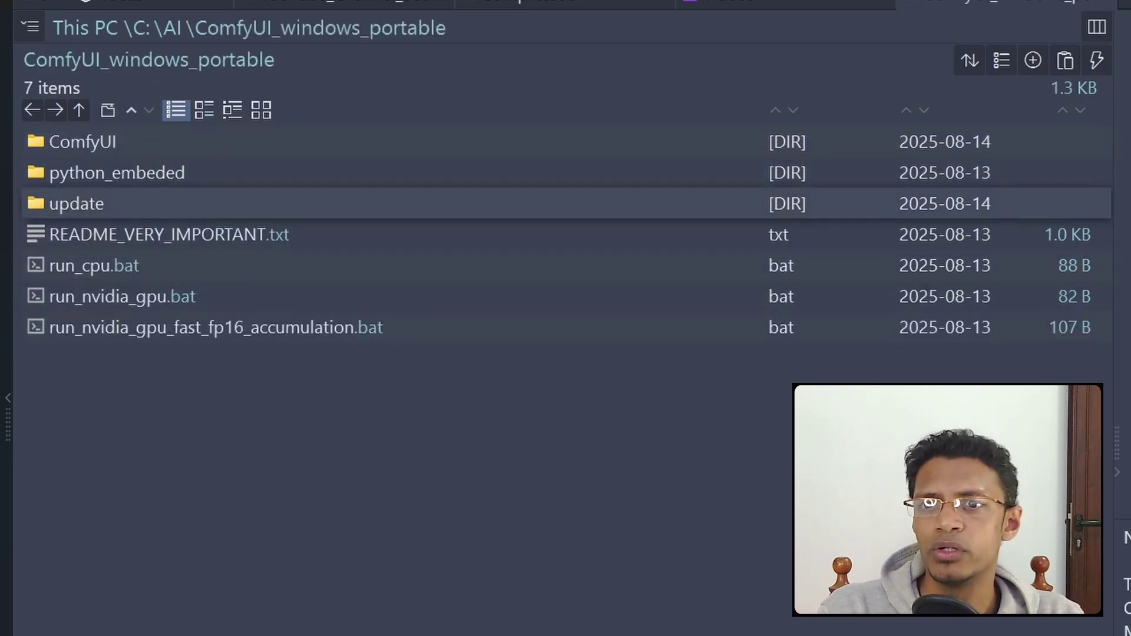
left_click(76, 203)
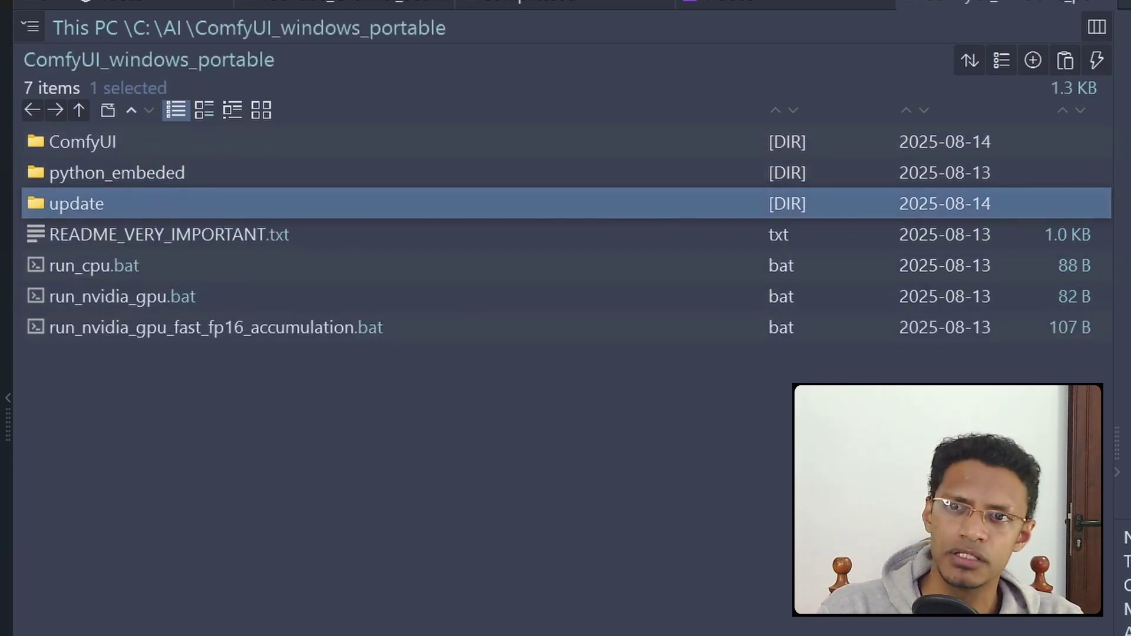
key("Return")
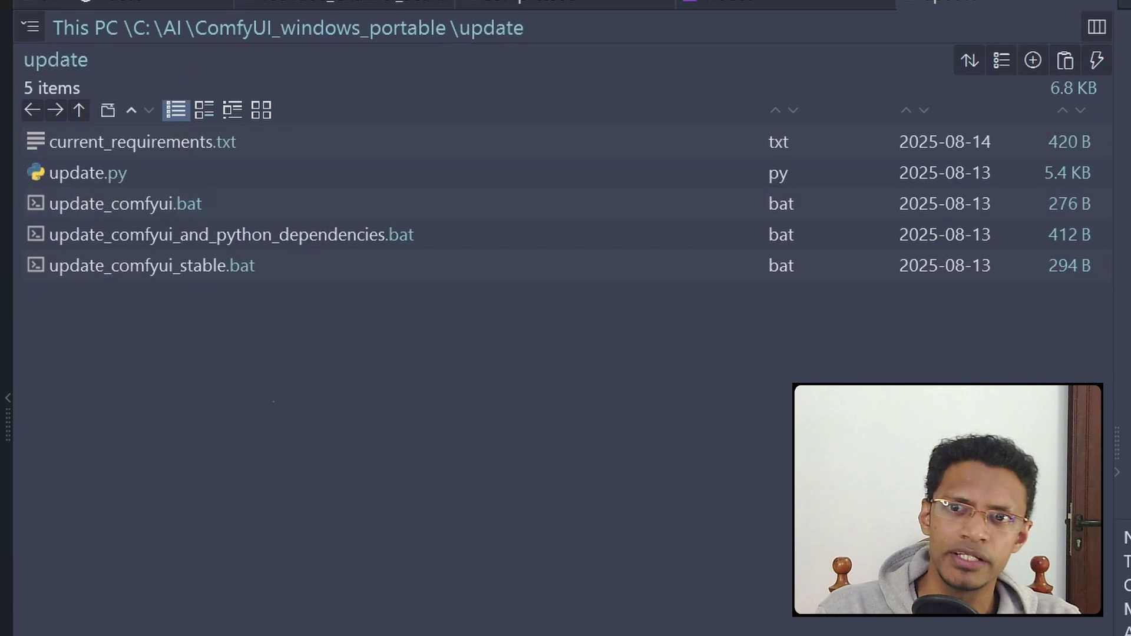
Examine the update scripts update_comfyui.bat and update_comfyui_stable.bat in the update folder.
left_click_drag(273, 402, 118, 203)
key("Escape")
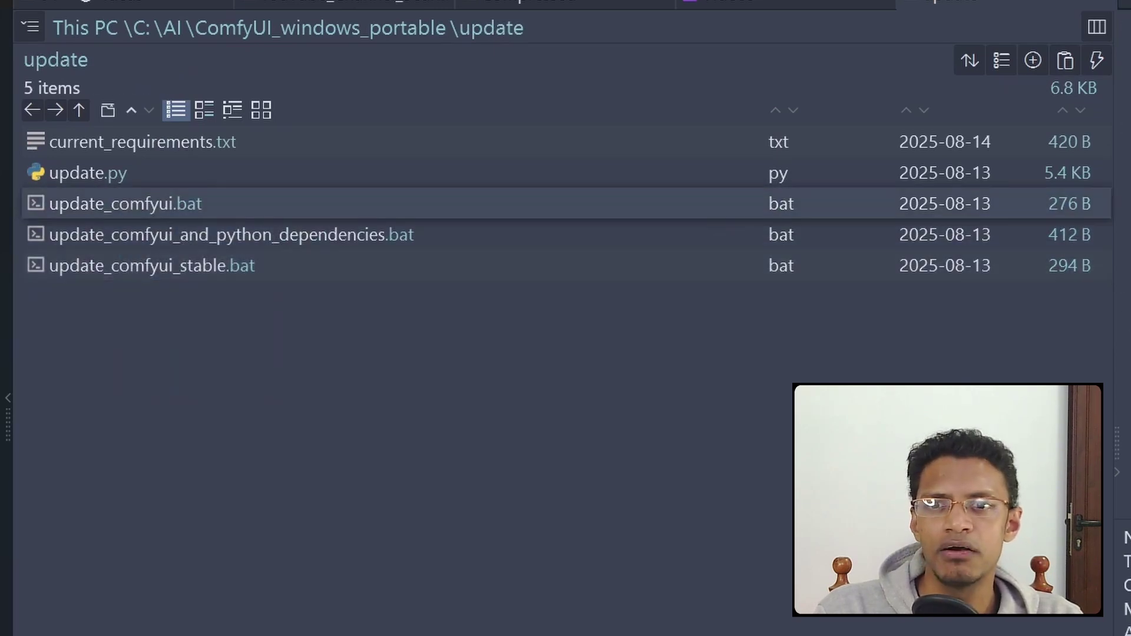
left_click(125, 203)
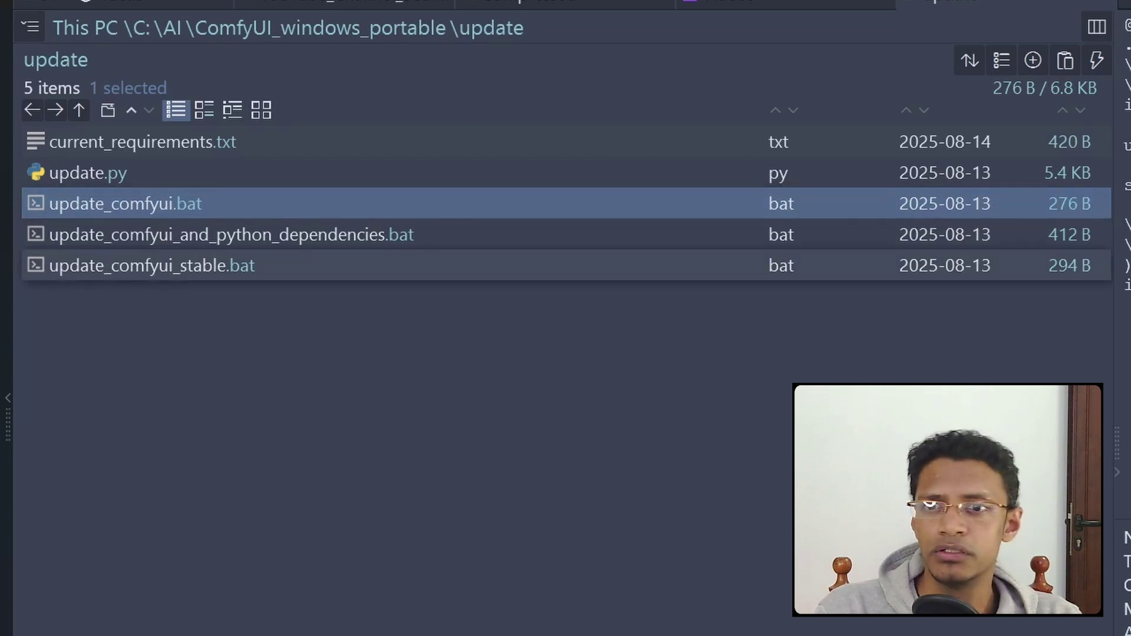
left_click(152, 265)
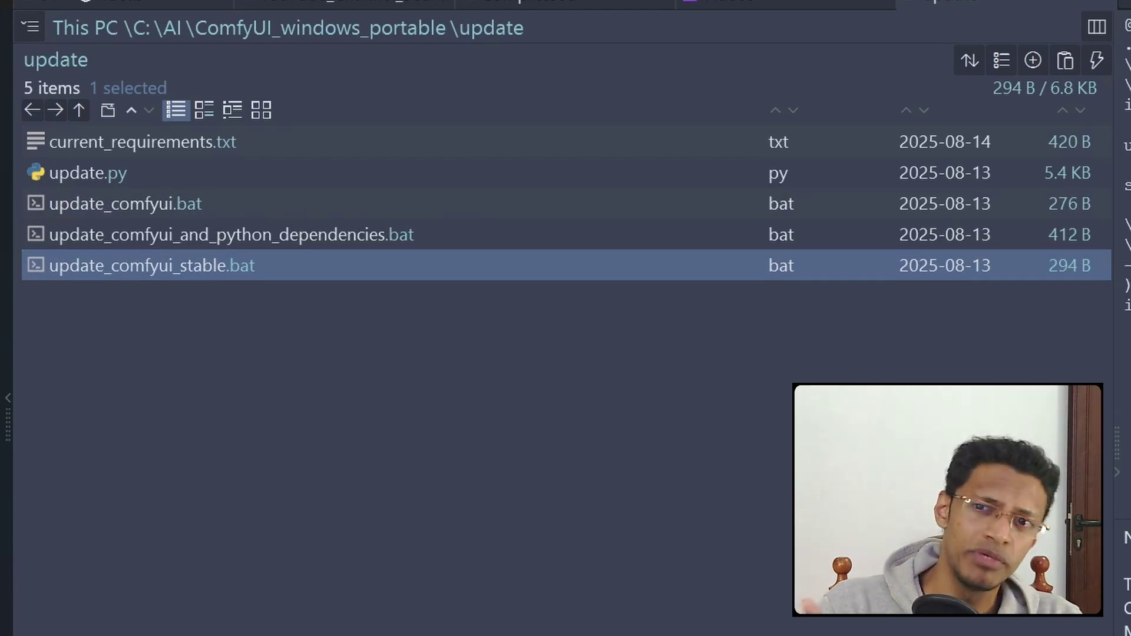
left_click(125, 203)
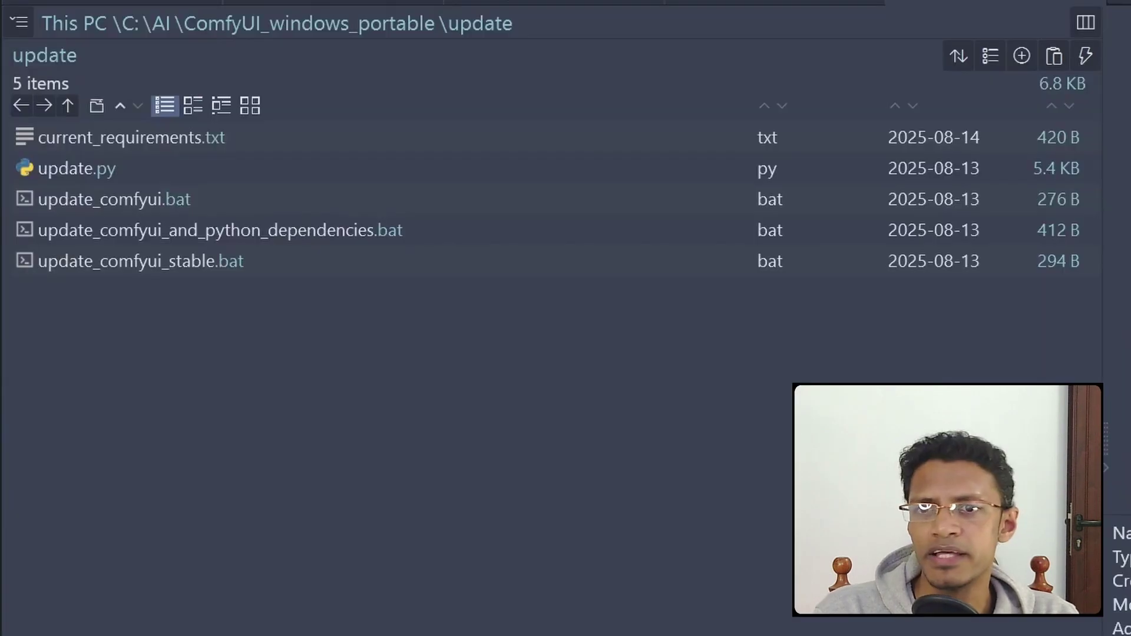
Return to the ComfyUI_windows_portable folder and examine the launch scripts run_nvidia_gpu.bat and run_nvidia_gpu_fast_fp16_accumulation.bat.
key("BackSpace")
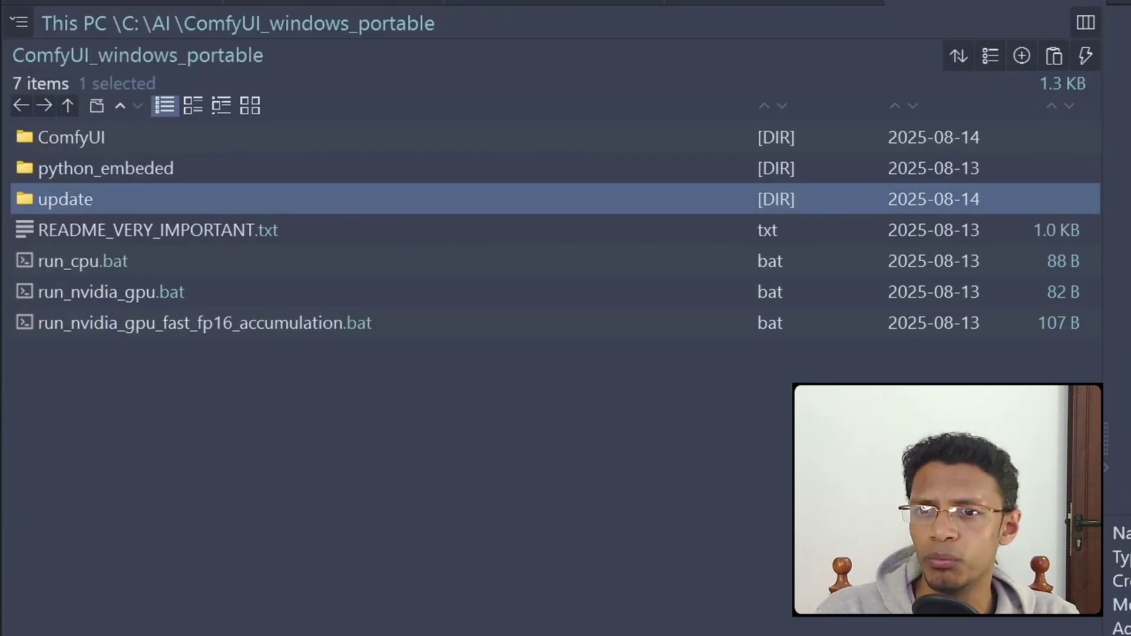
left_click(111, 291)
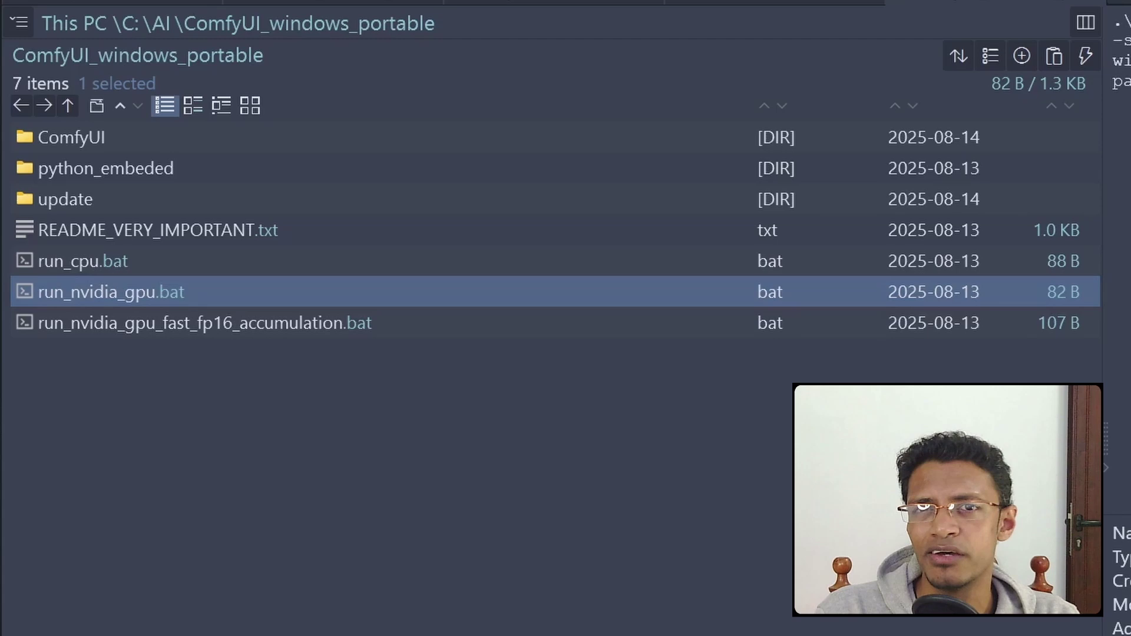
left_click(204, 323)
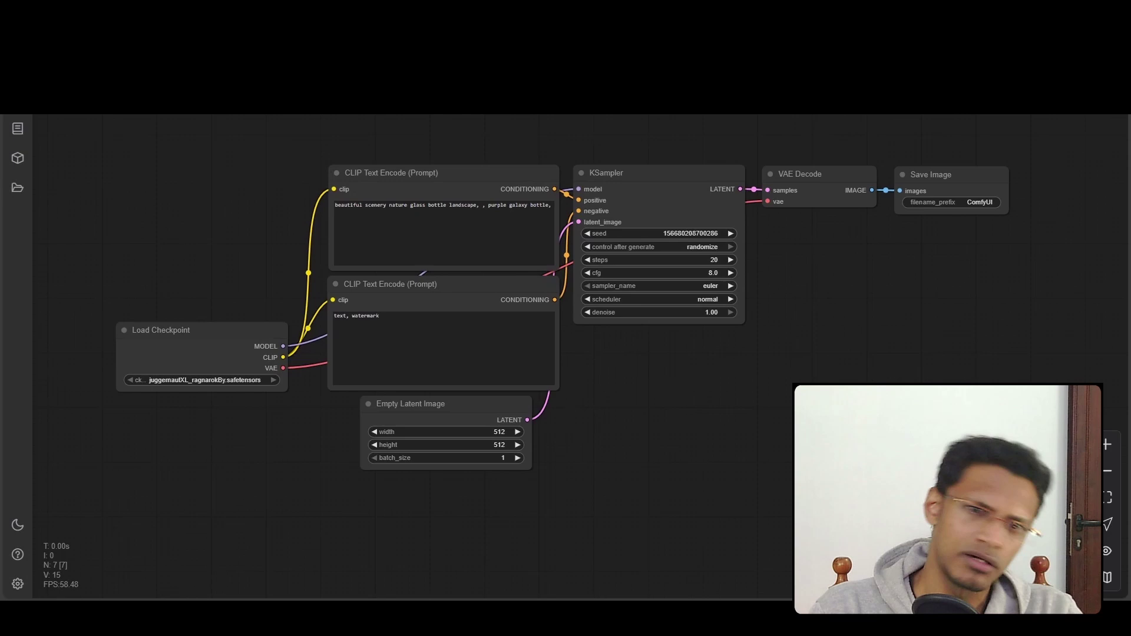
In ComfyUI, show the minimap, navigate the default workflow with it, and hide it again.
left_click_drag(898, 161, 895, 169)
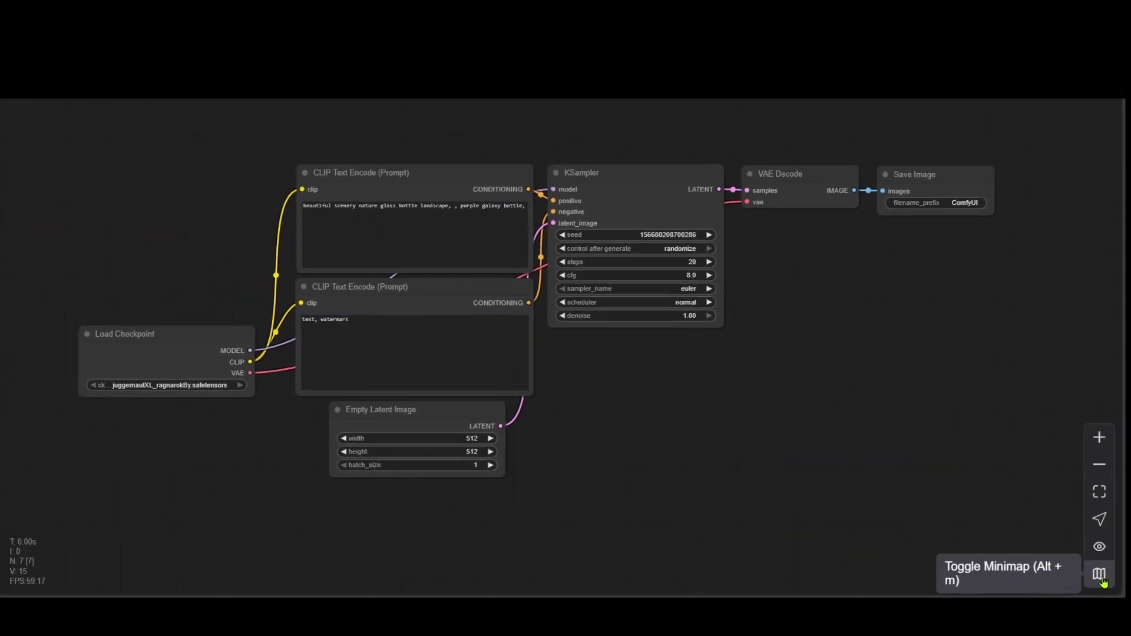
left_click(1101, 578)
left_click_drag(1012, 509, 969, 511)
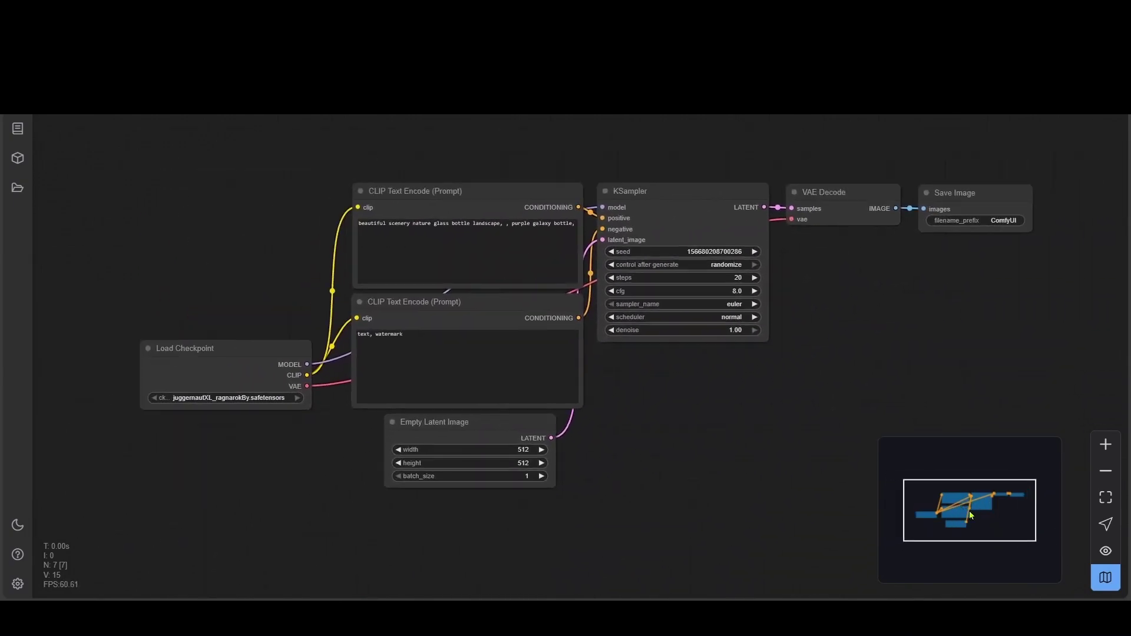
left_click(1106, 578)
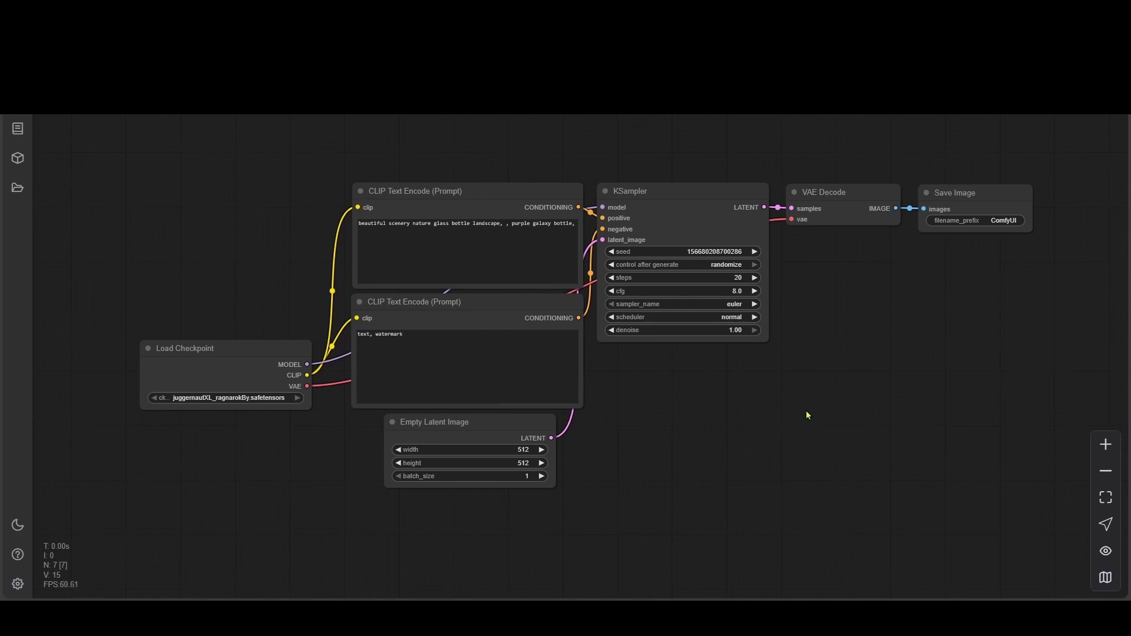
left_click_drag(846, 370, 806, 387)
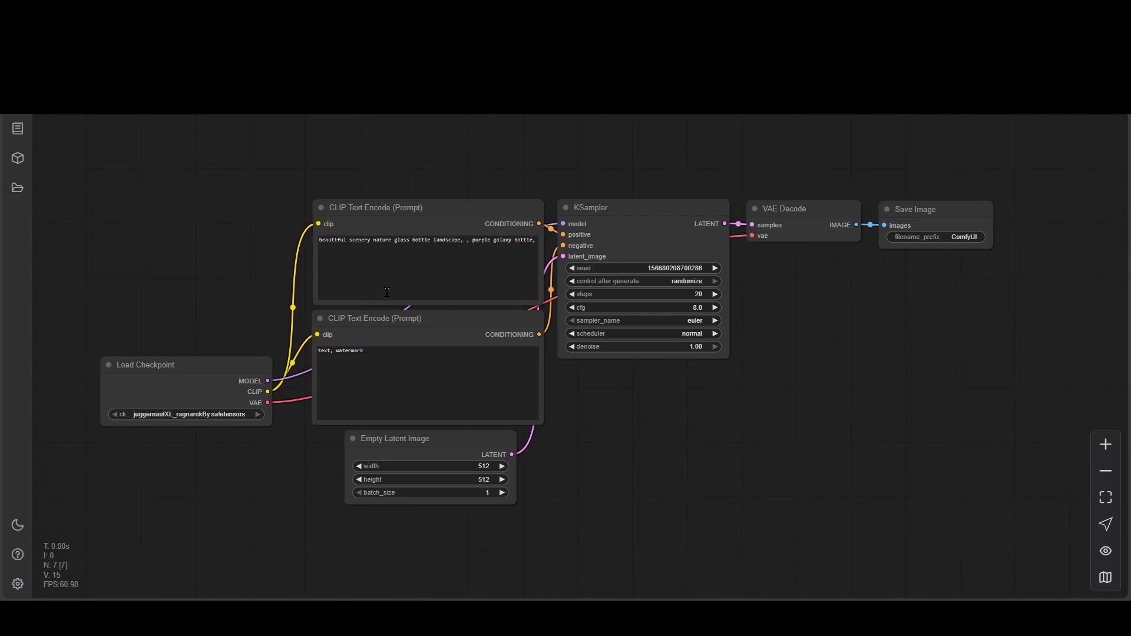
Select the KSampler and VAE Decode nodes together and convert them to a subgraph.
left_click(646, 214)
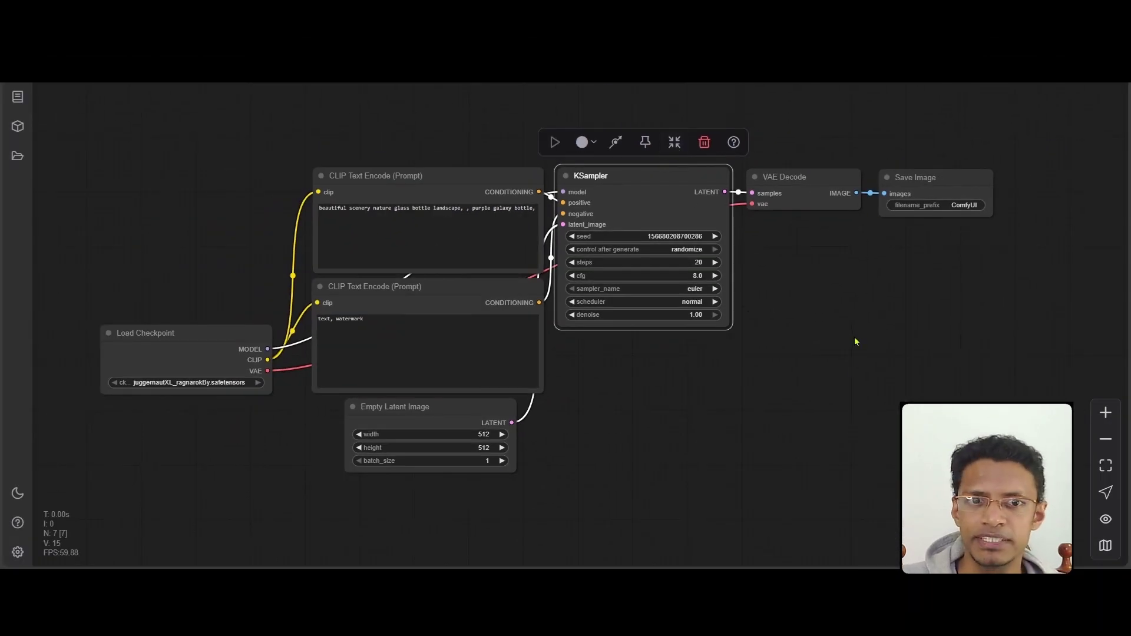
left_click(852, 334)
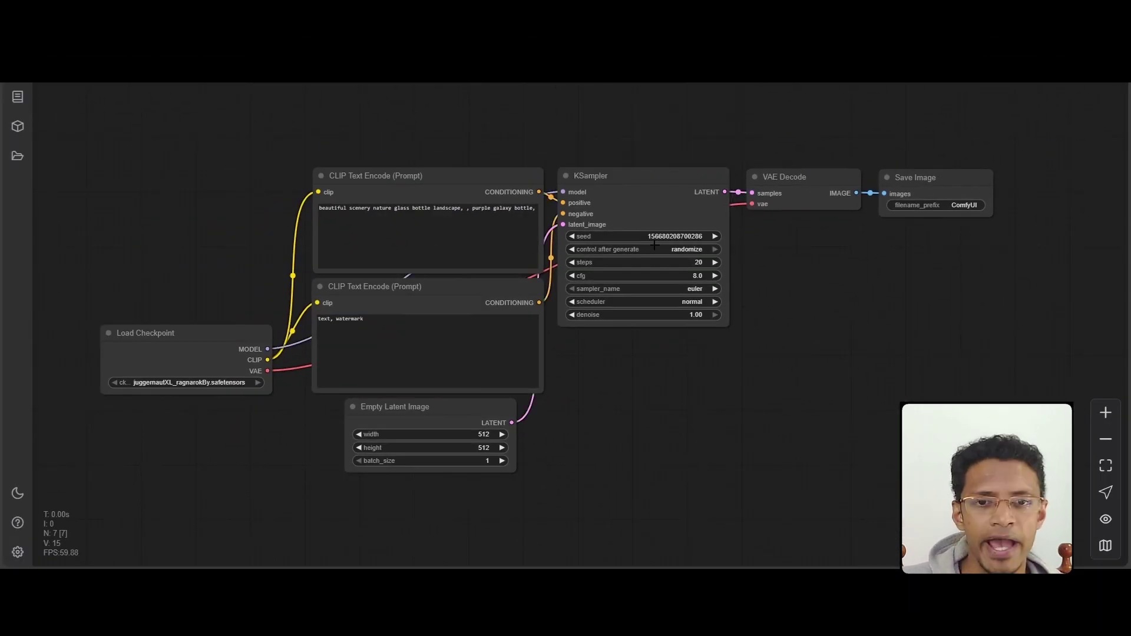
left_click(623, 178)
left_click(803, 178, "shift")
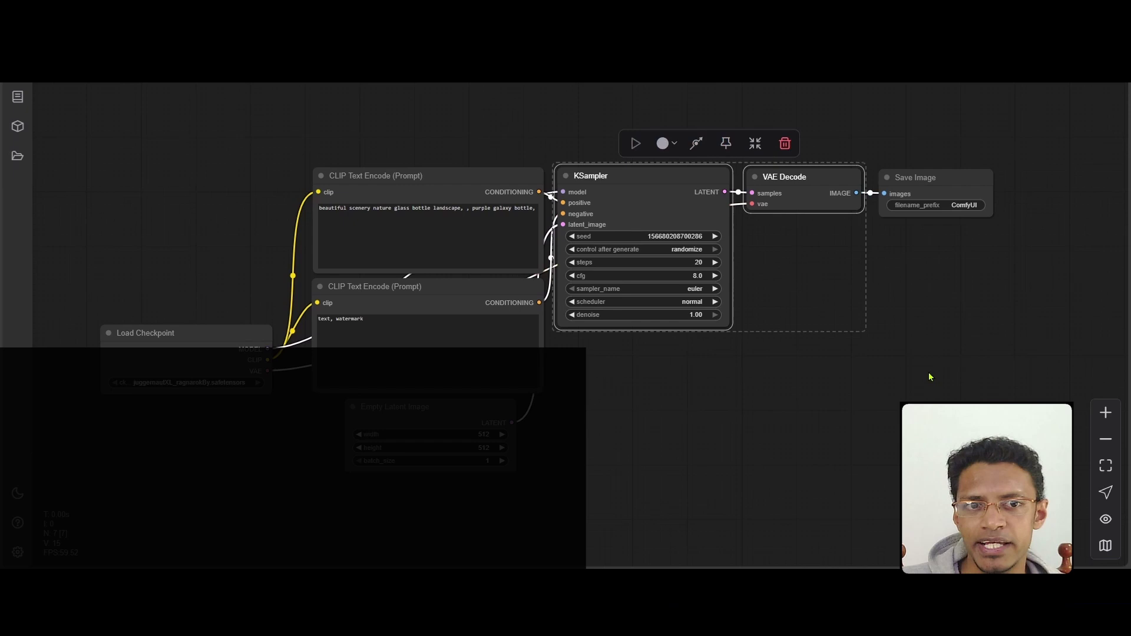
left_click(755, 144)
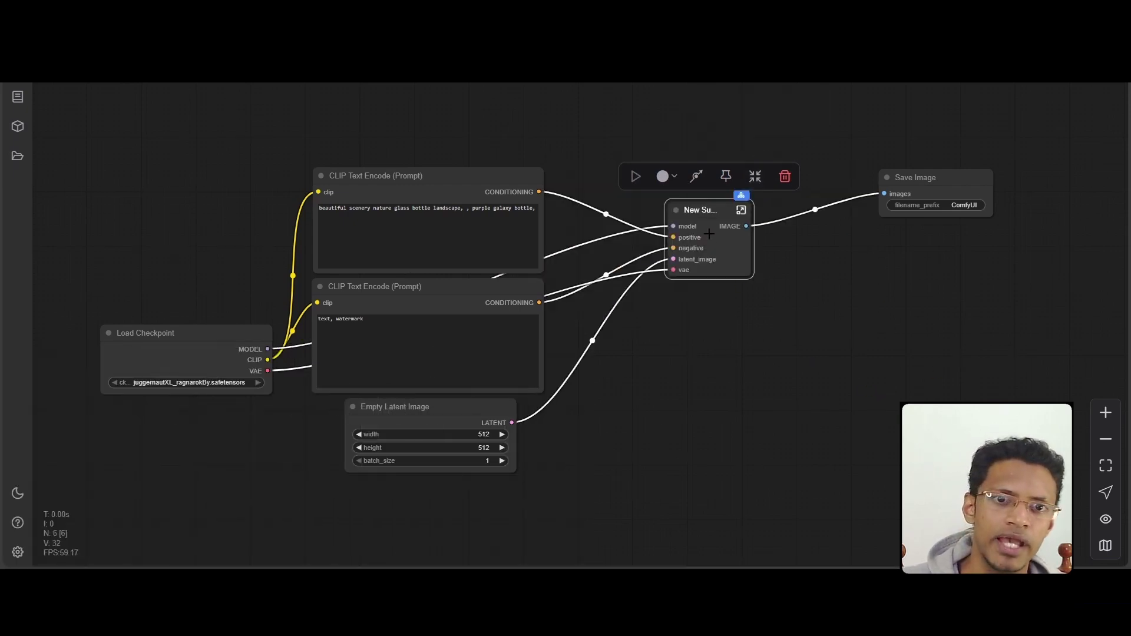
Enlarge the subgraph node, rename it "ksampler + vae decode", and move it clear of the CLIP Text Encode nodes.
left_click_drag(710, 222, 626, 191)
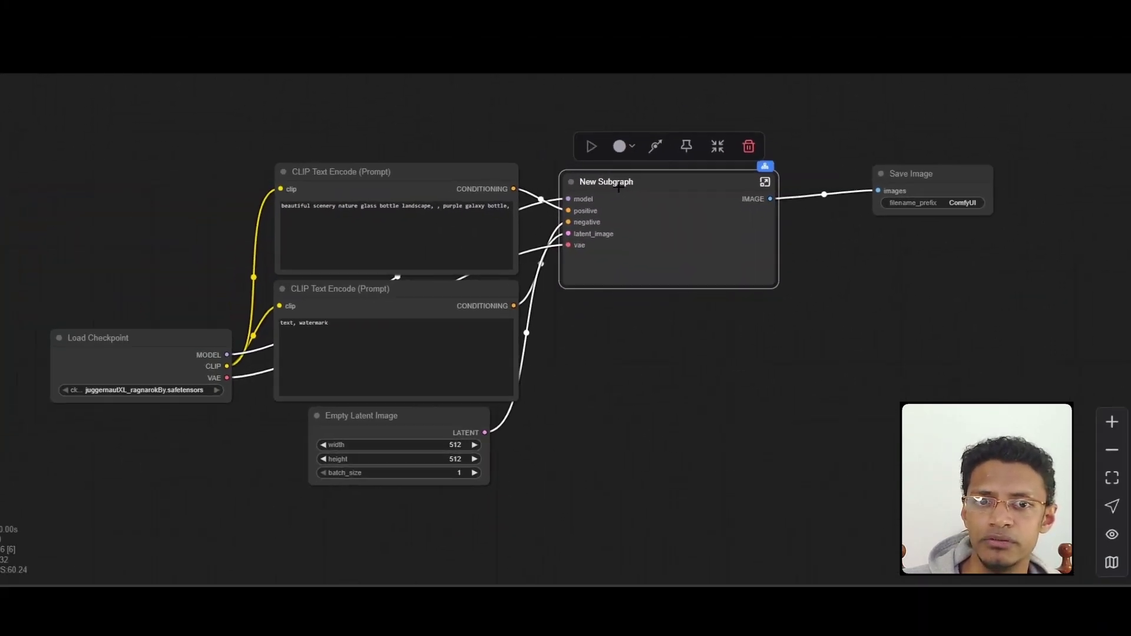
scroll(648, 190, "up", 5)
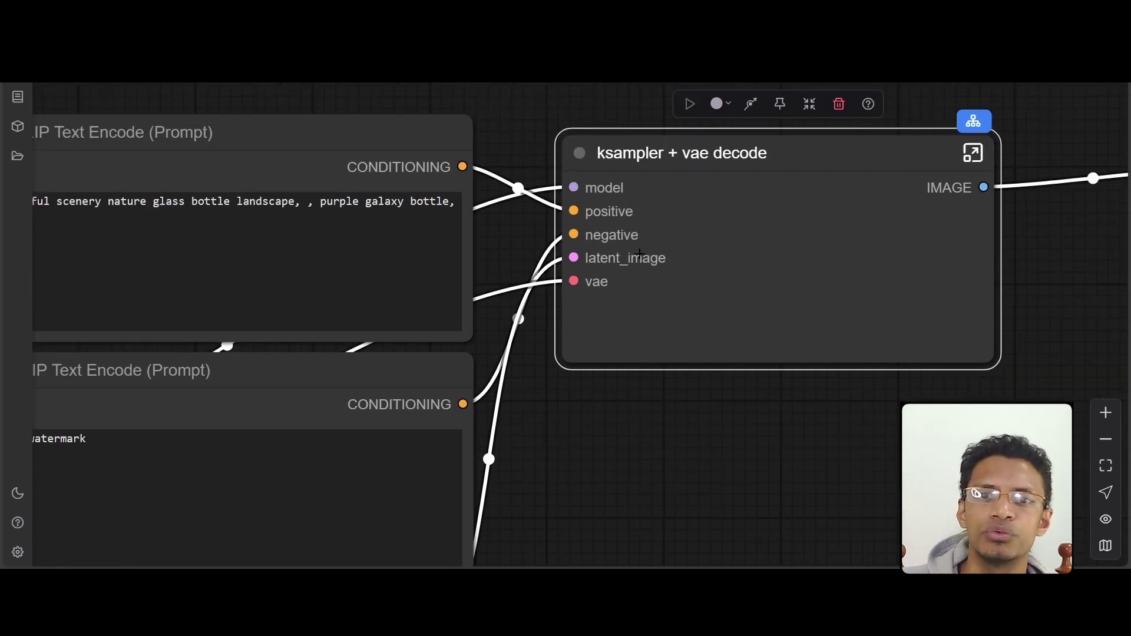
scroll(765, 380, "down", 3)
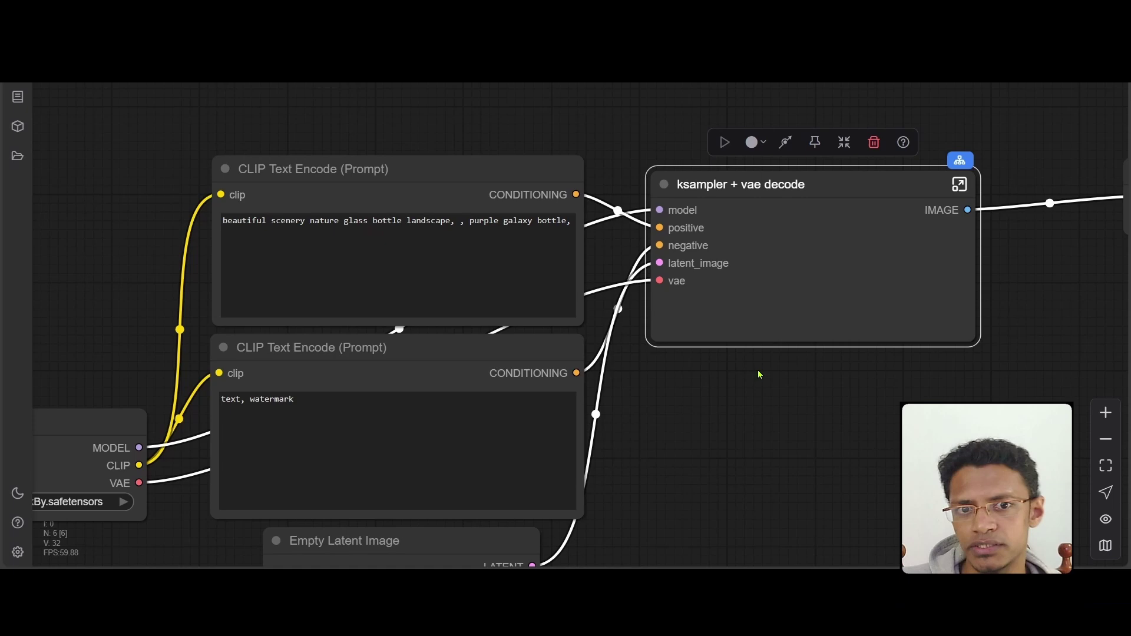
scroll(759, 375, "down", 2)
left_click_drag(747, 141, 820, 219)
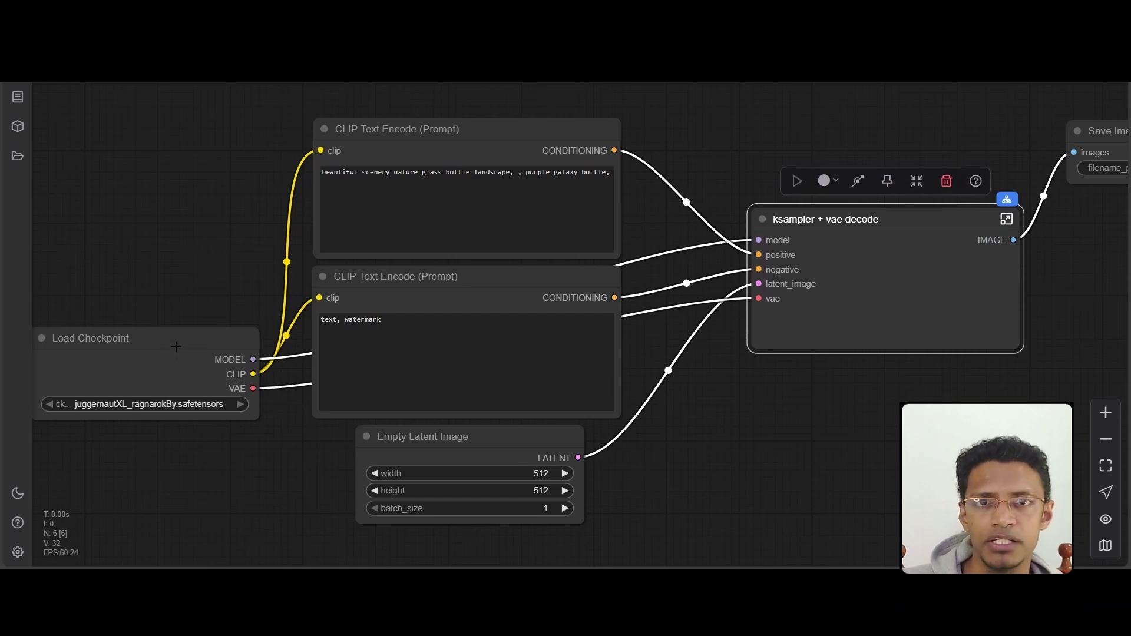
Restore KSampler and VAE Decode as separate nodes, placing KSampler beside the prompt nodes and VAE Decode below and to its right.
left_click_drag(176, 346, 198, 250)
left_click_drag(884, 223, 796, 185)
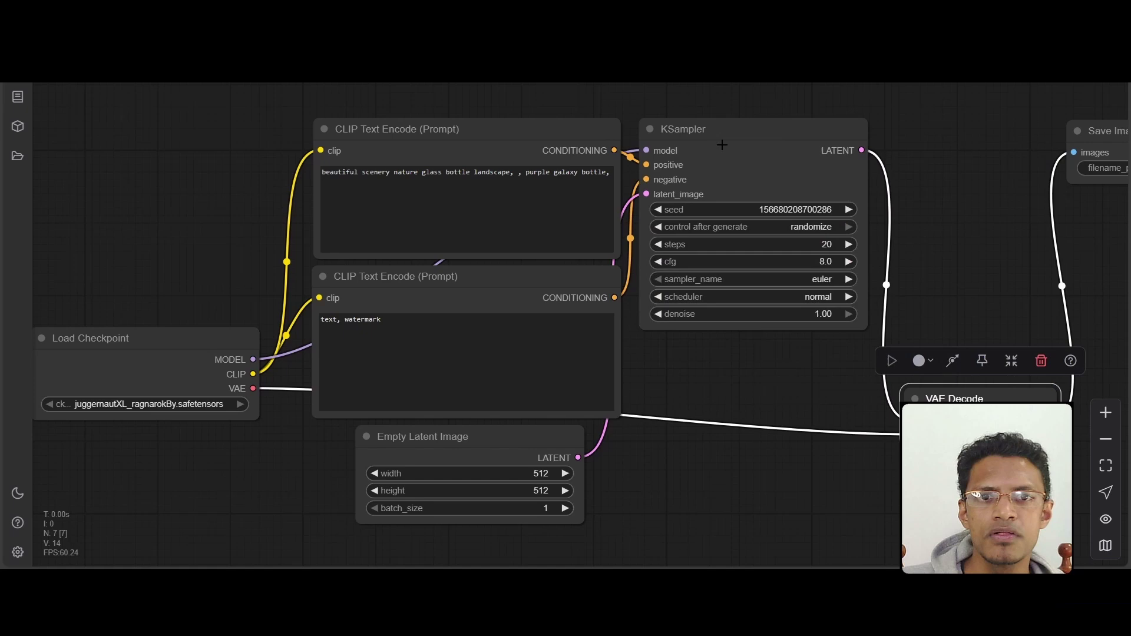
left_click_drag(701, 127, 730, 119)
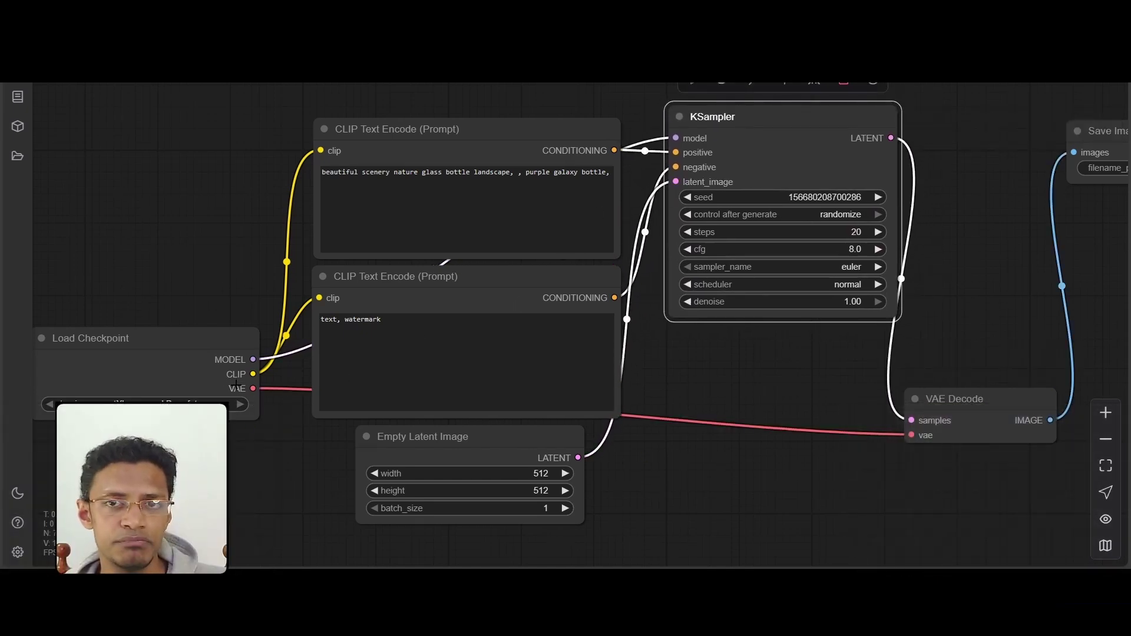
left_click_drag(956, 409, 946, 373)
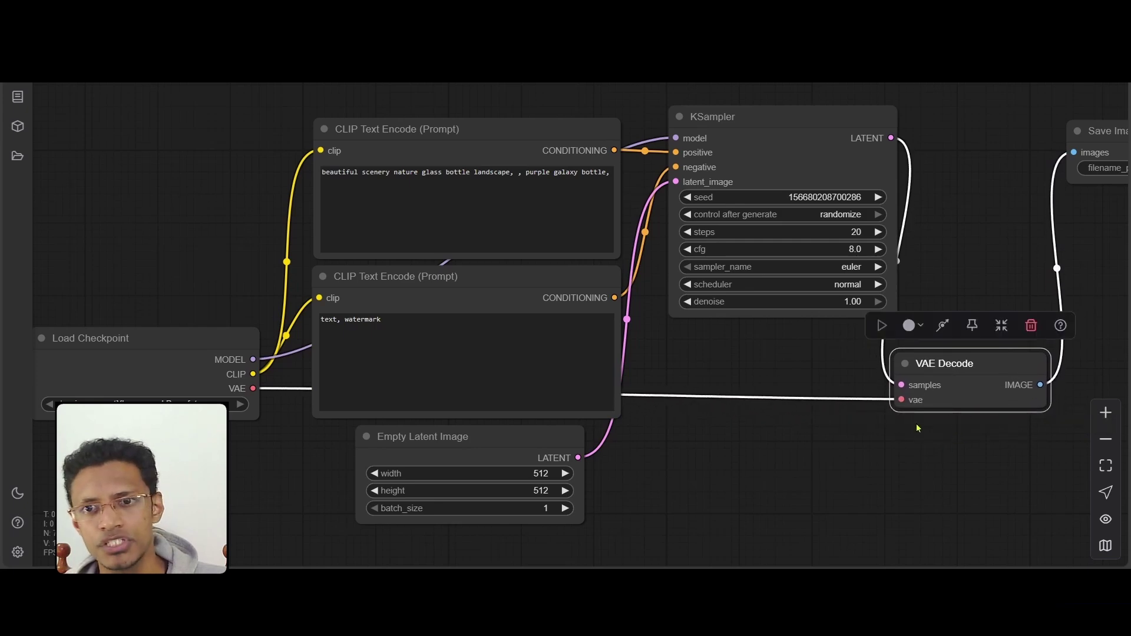
Convert the rearranged KSampler and VAE Decode nodes to a subgraph, widen it, and place it between the prompt nodes and Save Image.
left_click(830, 131)
left_click(953, 361, "ctrl")
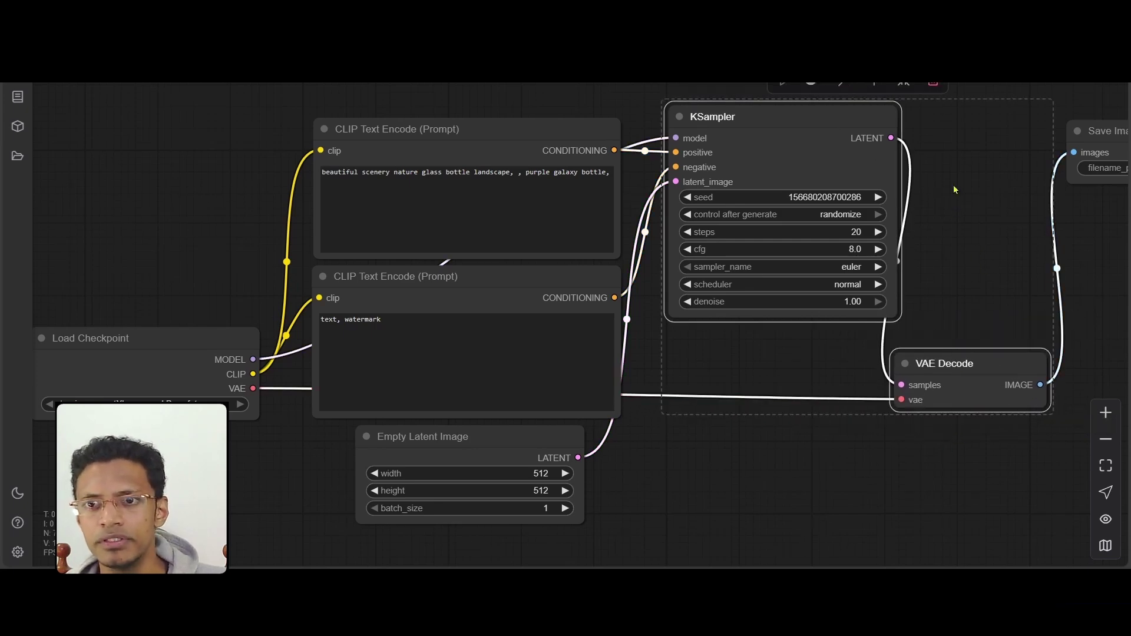
key("ctrl+shift+e")
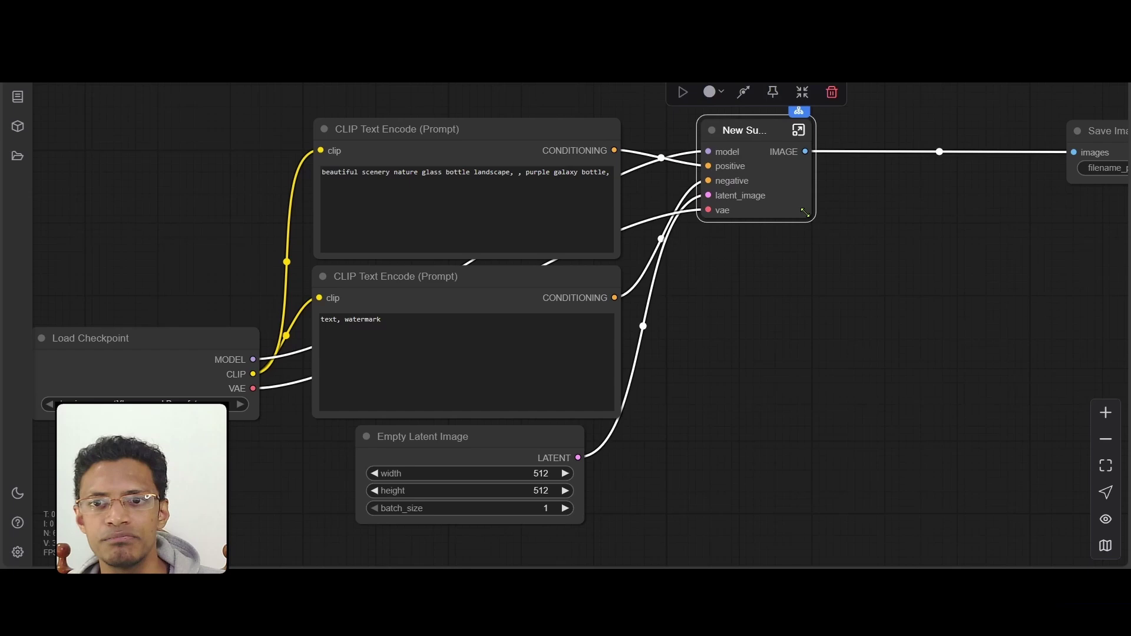
left_click_drag(807, 144, 853, 243)
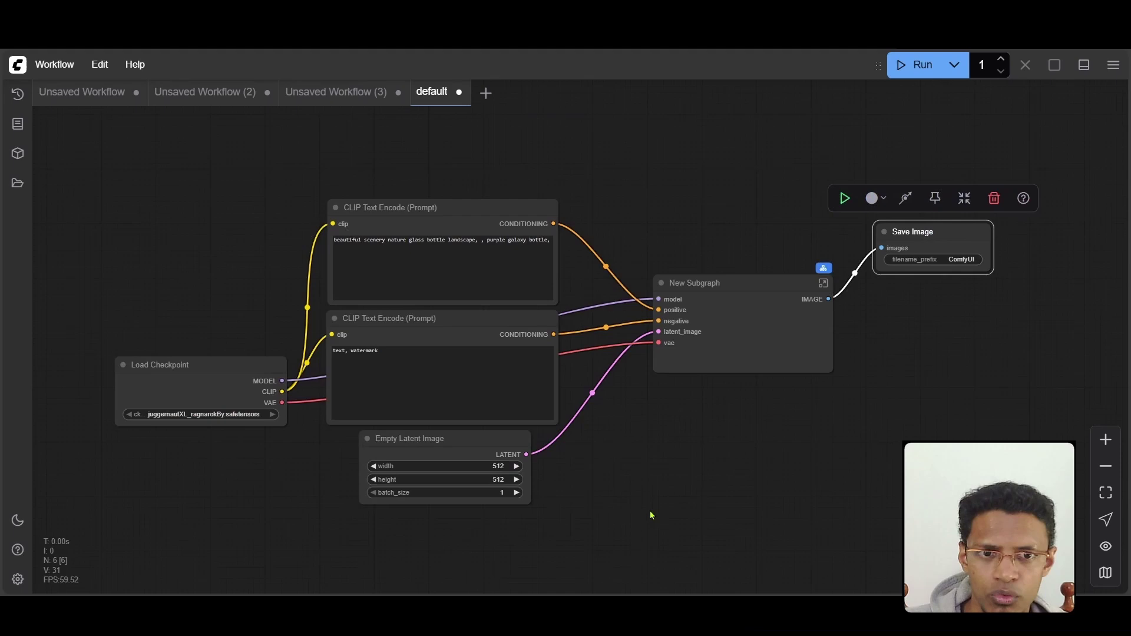
Run the workflow through the subgraph to generate an image in the Save Image node.
left_click_drag(652, 517, 652, 387)
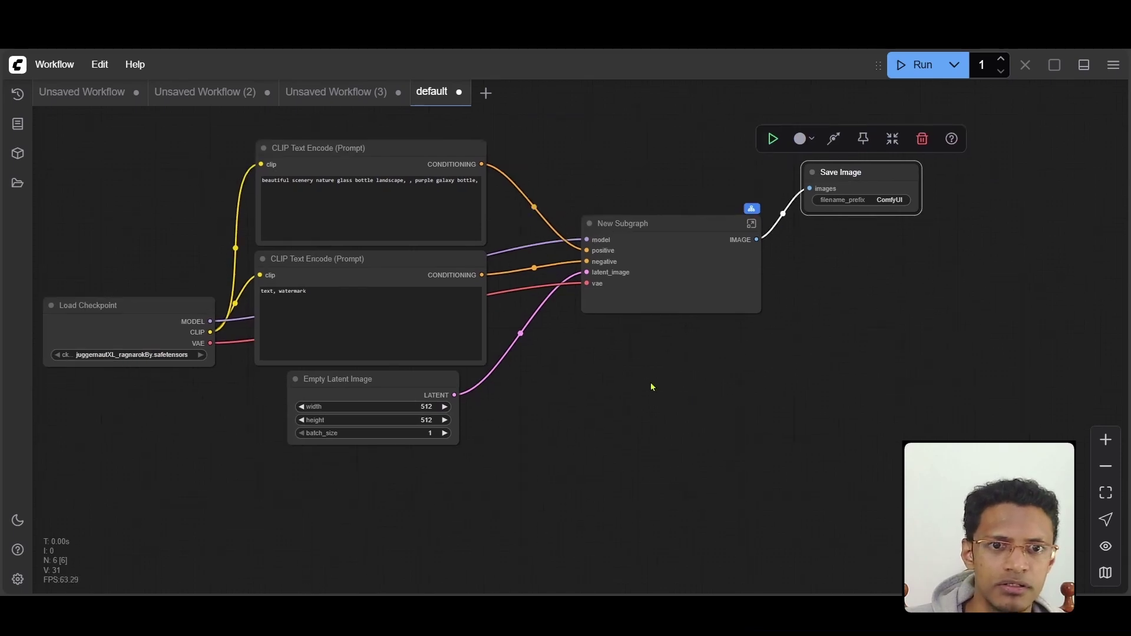
left_click(916, 66)
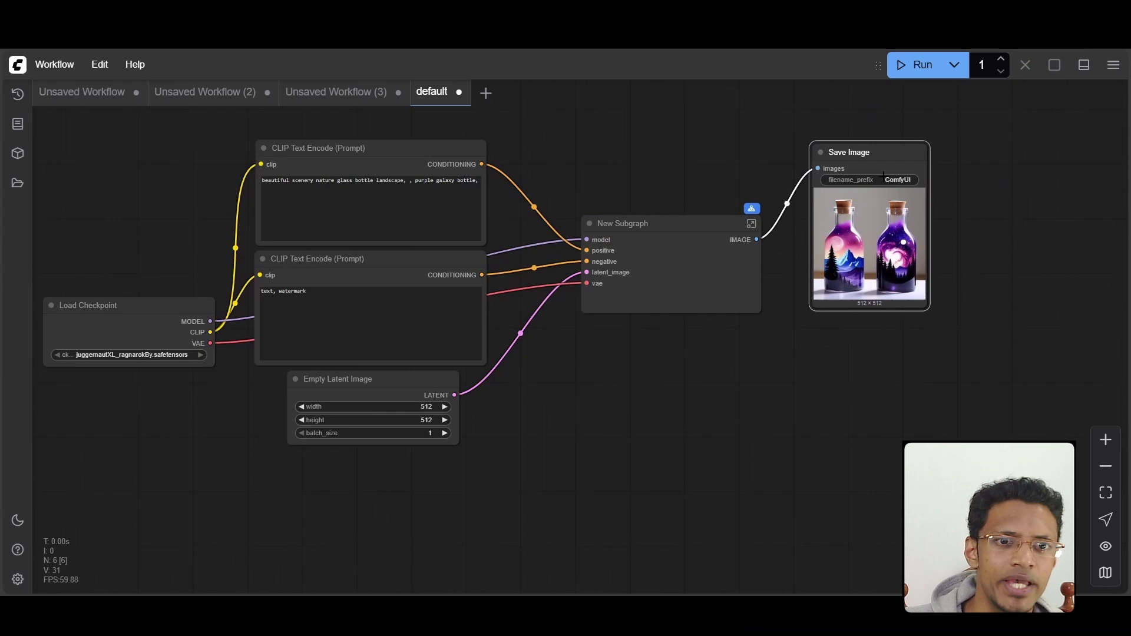
left_click_drag(915, 318, 941, 349)
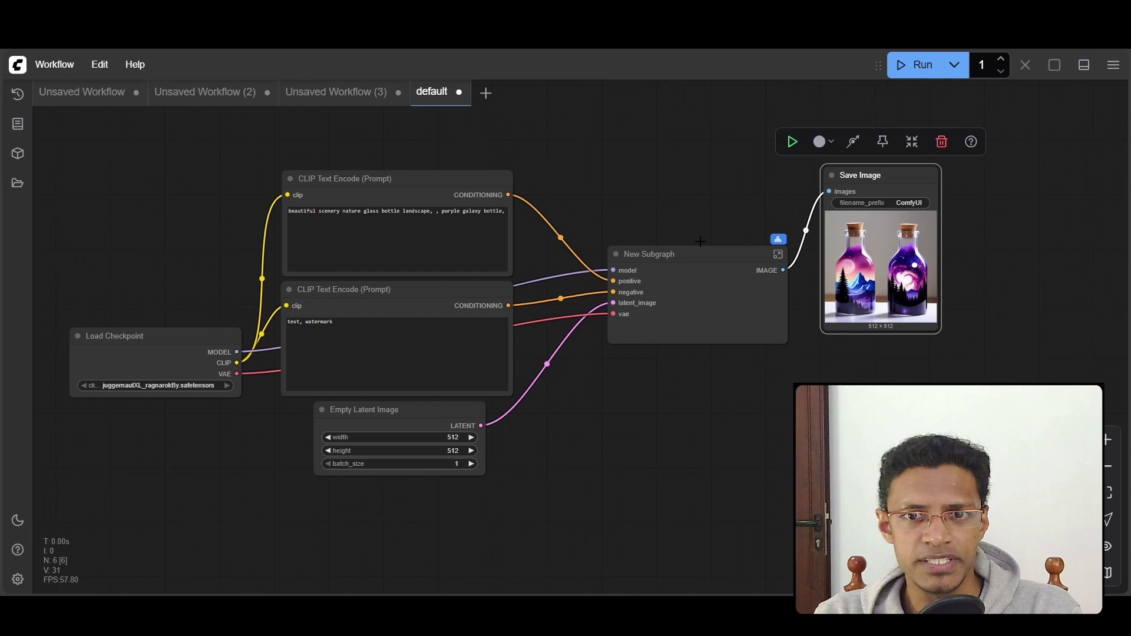
Open the New Subgraph node between the prompt nodes and Save Image to show its inner KSampler and VAE Decode.
left_click_drag(698, 252, 664, 217)
scroll(727, 229, "up", 10)
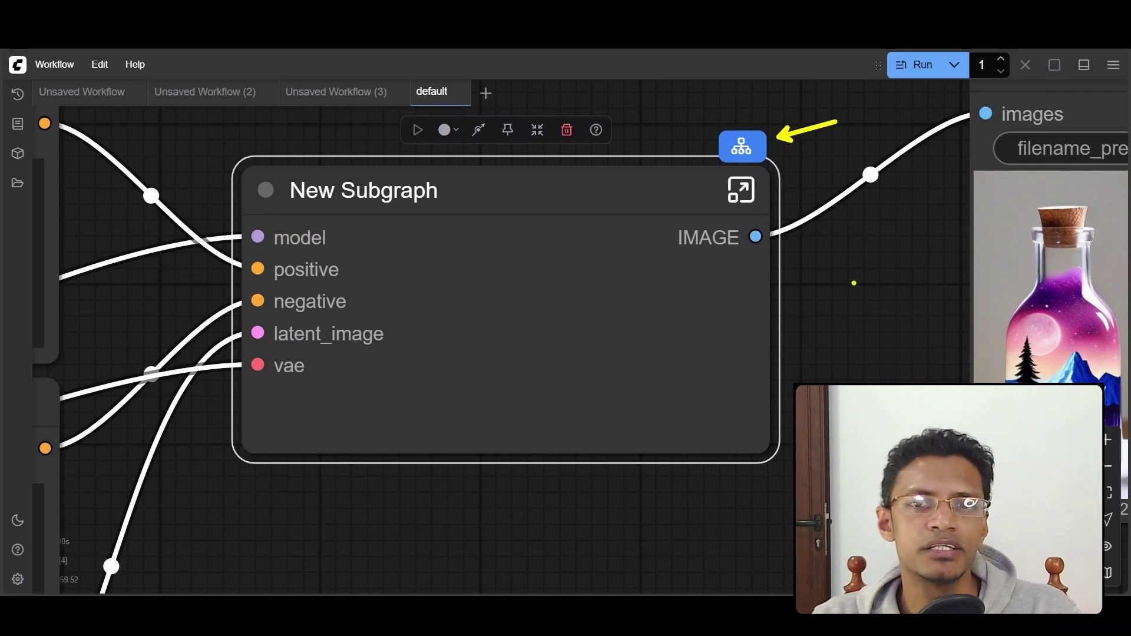
mouse_move(801, 168)
left_mouse_down()
mouse_move(876, 322)
mouse_move(416, 487)
mouse_move(475, 146)
left_mouse_up()
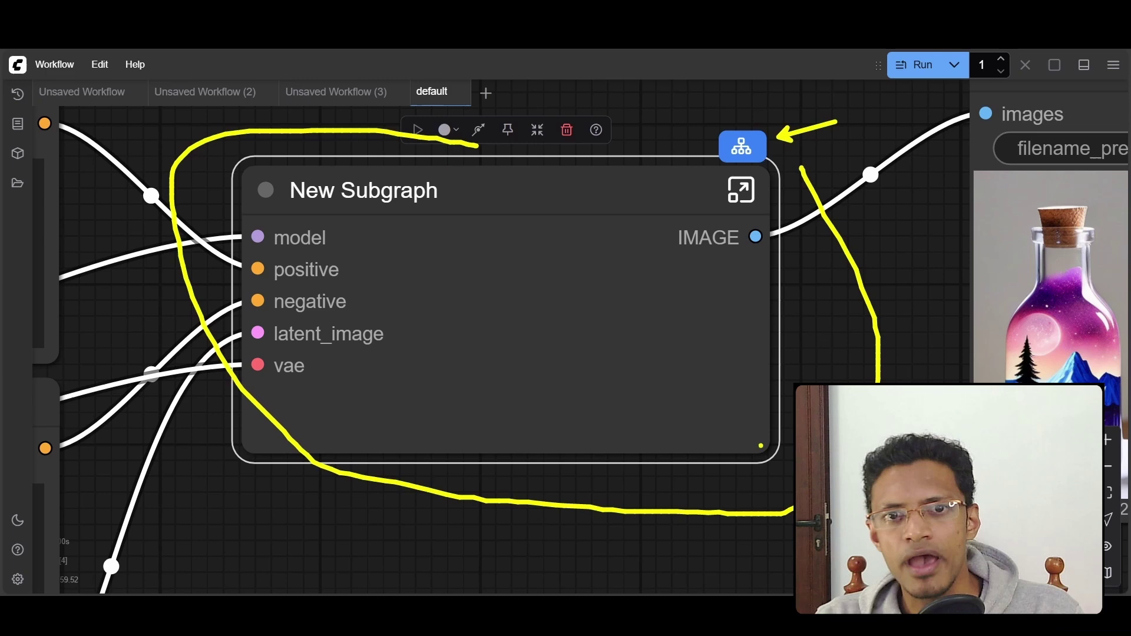
left_click_drag(473, 203, 396, 207)
key("e")
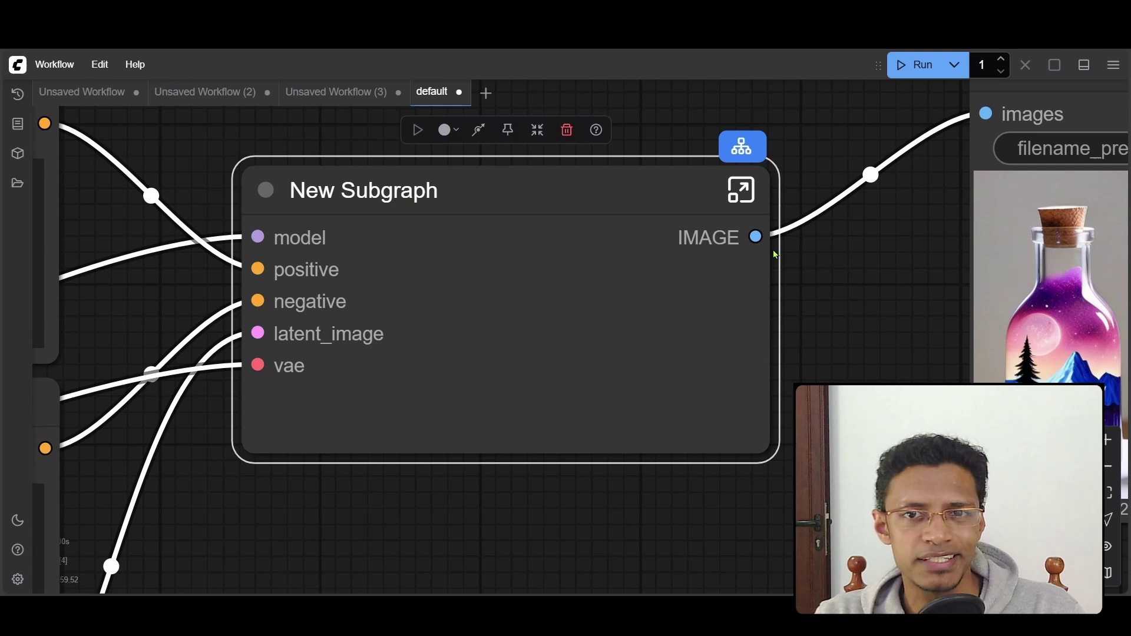
left_click(743, 192)
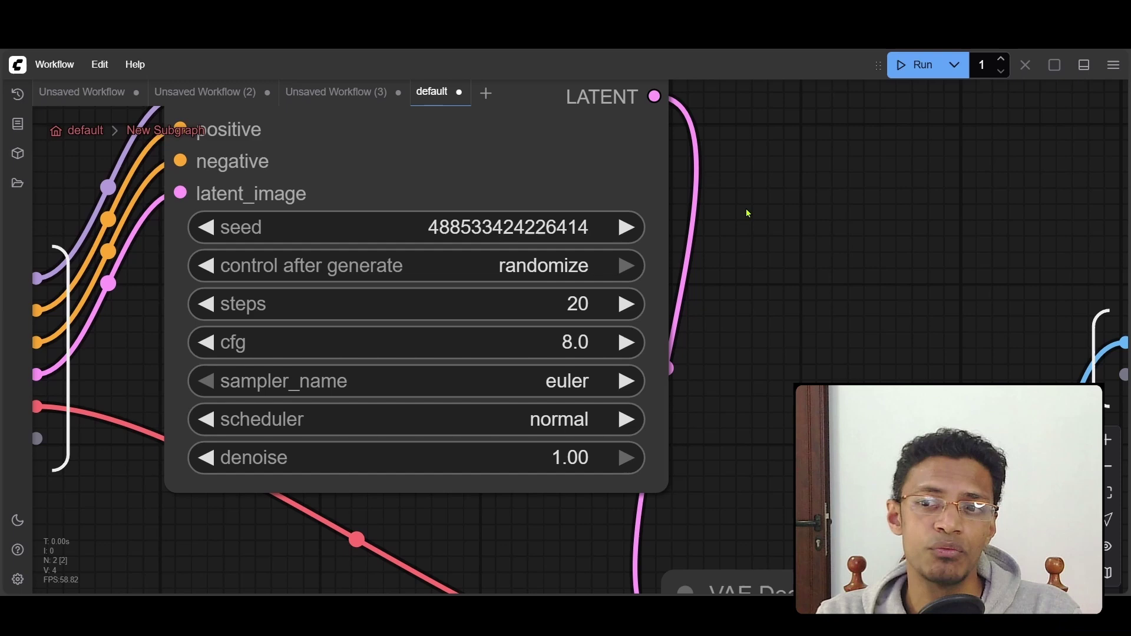
key("period")
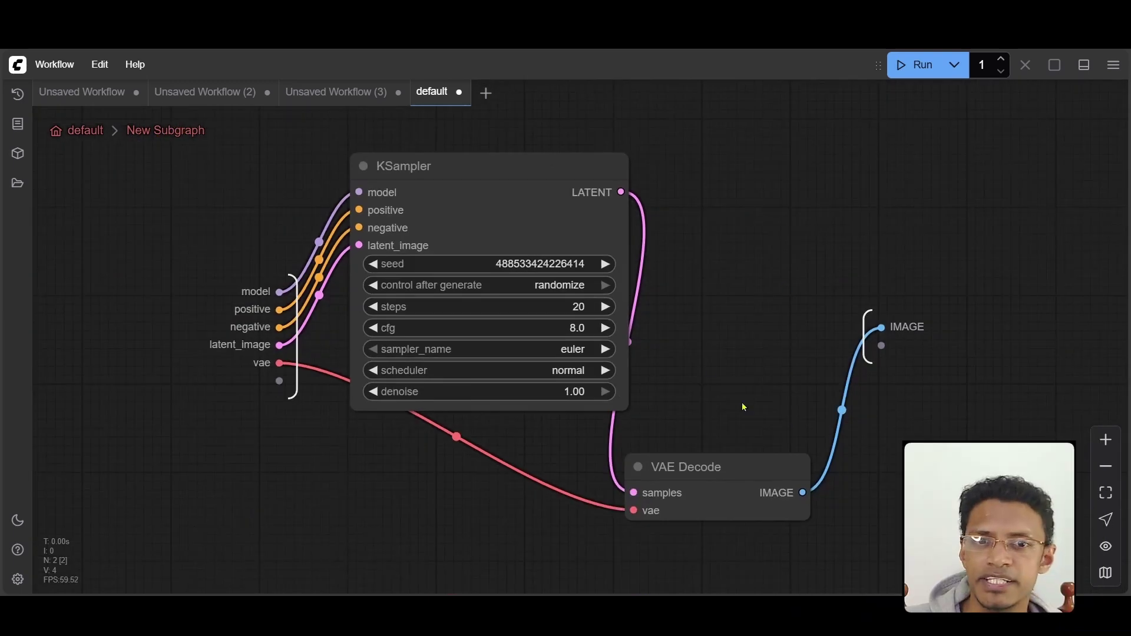
Rearrange the nodes inside the subgraph, with KSampler above and VAE Decode below and to its right, and return to the main workflow.
left_click_drag(500, 225, 483, 264)
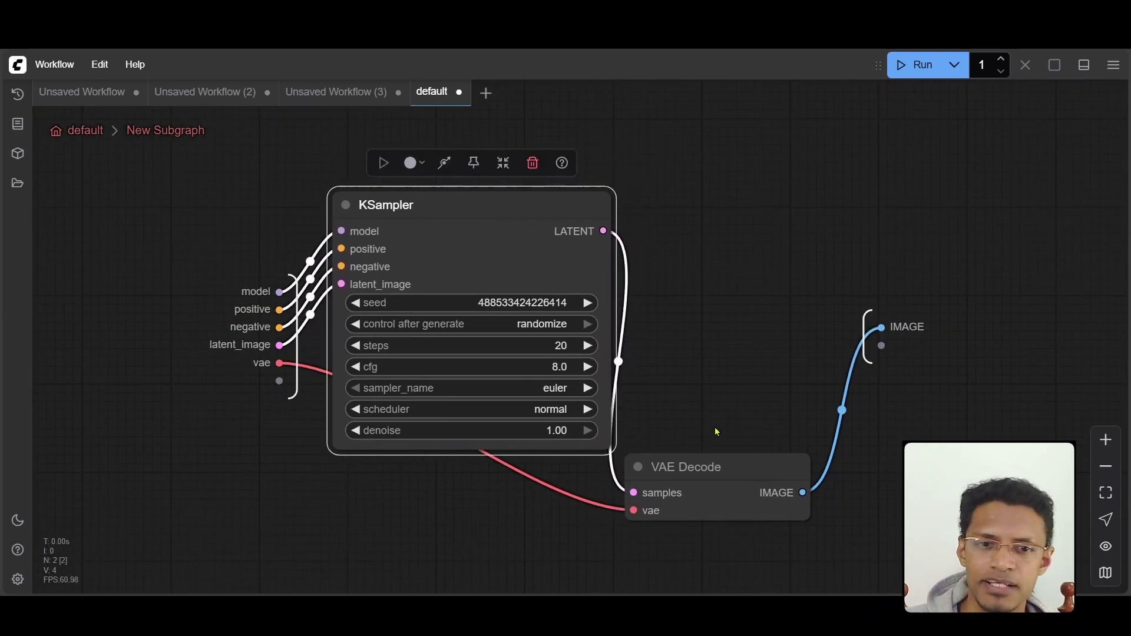
left_click_drag(716, 470, 723, 213)
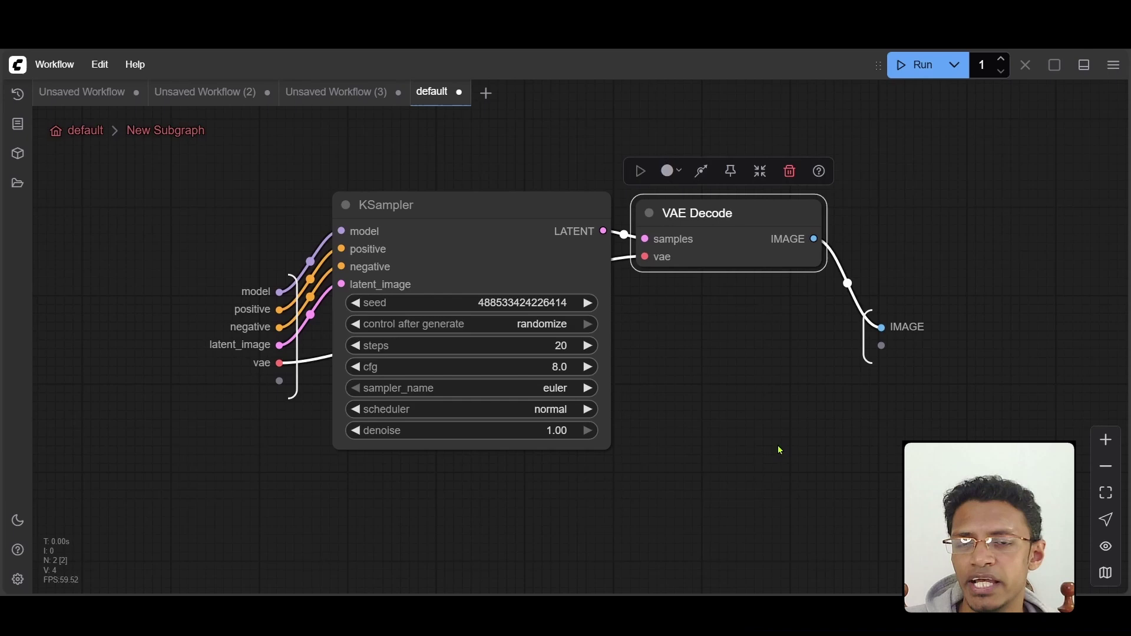
left_click_drag(732, 395, 734, 359)
scroll(710, 393, "down", 3)
left_click_drag(542, 254, 537, 180)
left_click_drag(722, 246, 717, 411)
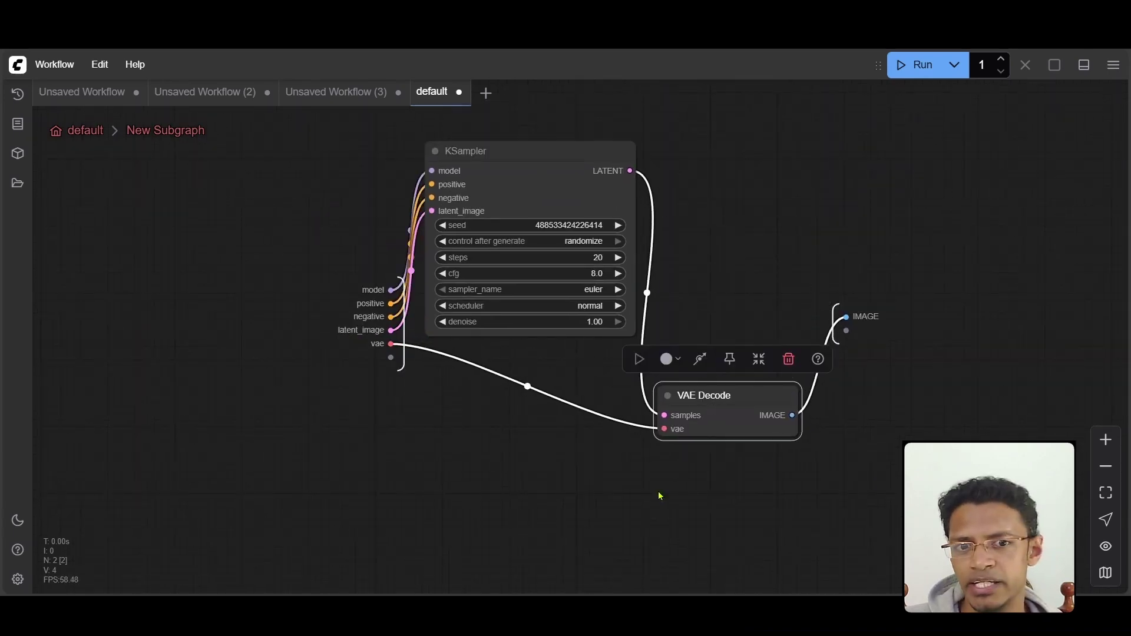
key("Escape")
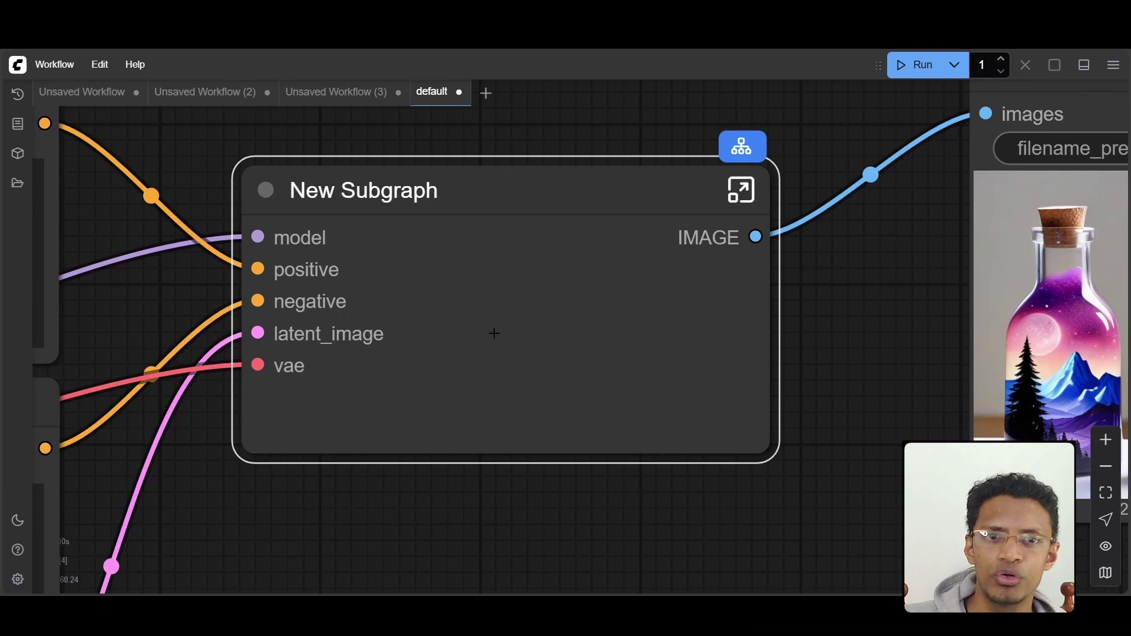
Move the New Subgraph node up and closer to the CLIP Text Encode nodes.
scroll(541, 330, "down", 1)
scroll(456, 429, "down", 4)
left_click_drag(371, 522, 640, 395)
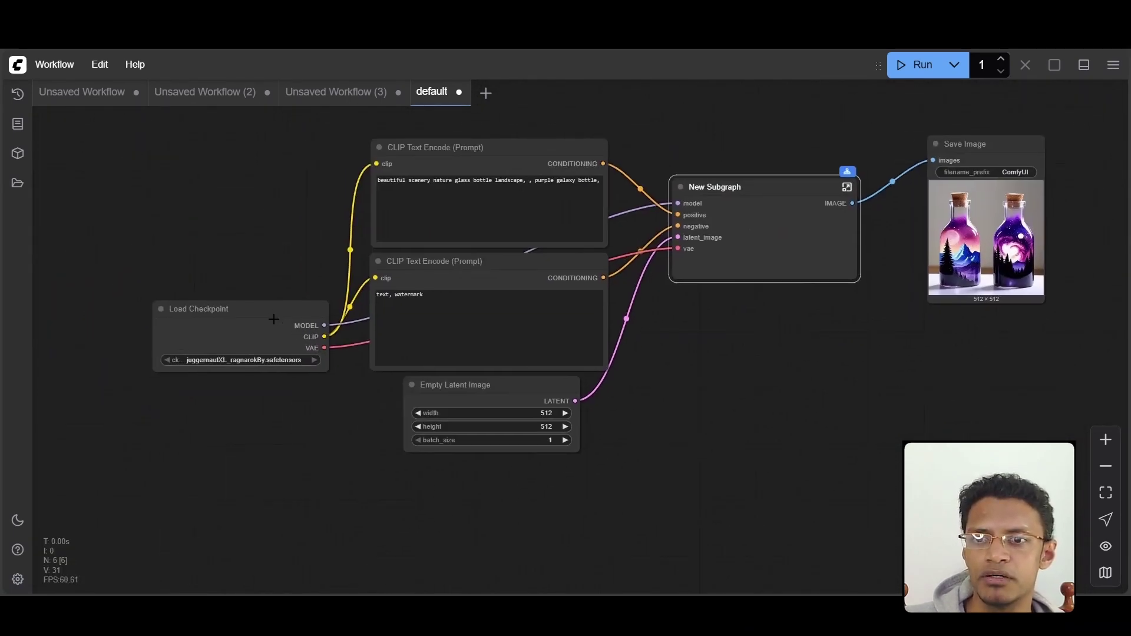
left_click_drag(274, 319, 281, 310)
left_click_drag(698, 333, 556, 315)
left_click_drag(653, 170, 667, 288)
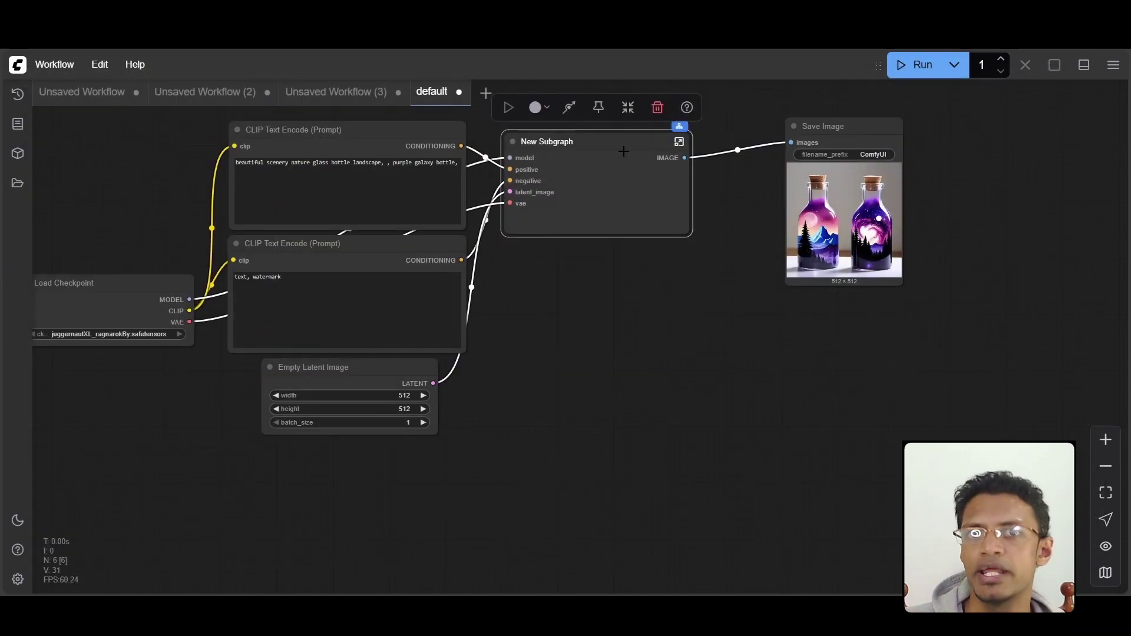
Inside the subgraph, set KSampler's control after generate to fixed and its seed to 42.
left_click(679, 142)
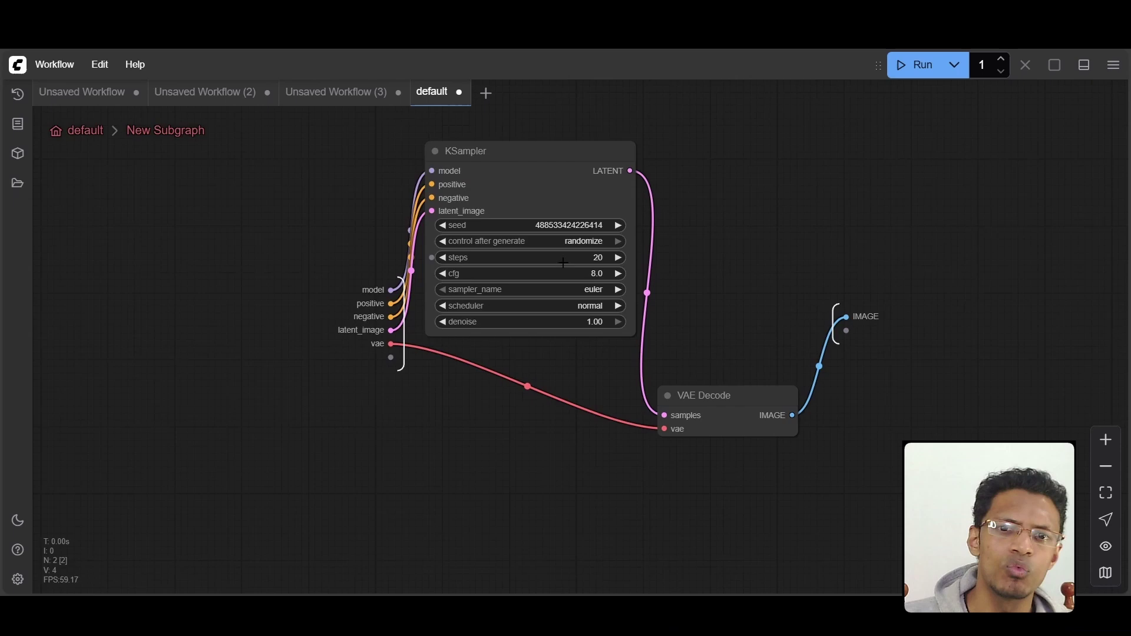
scroll(395, 238, "up", 5)
scroll(394, 238, "up", 2)
left_click_drag(923, 343, 830, 359)
left_click(685, 268)
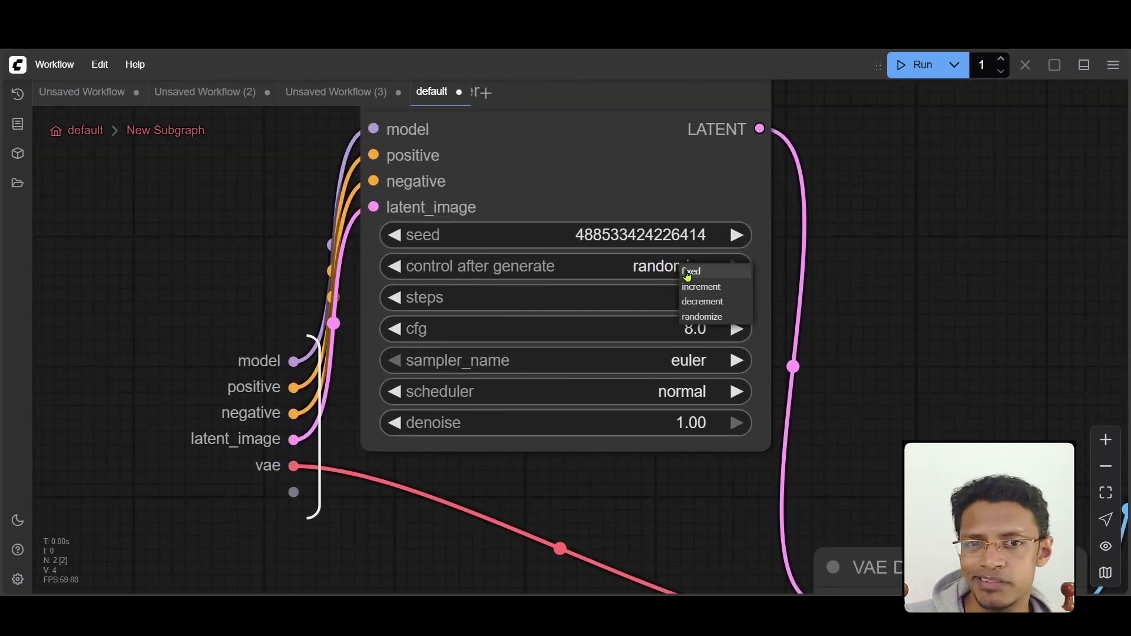
left_click(694, 272)
left_click(667, 242)
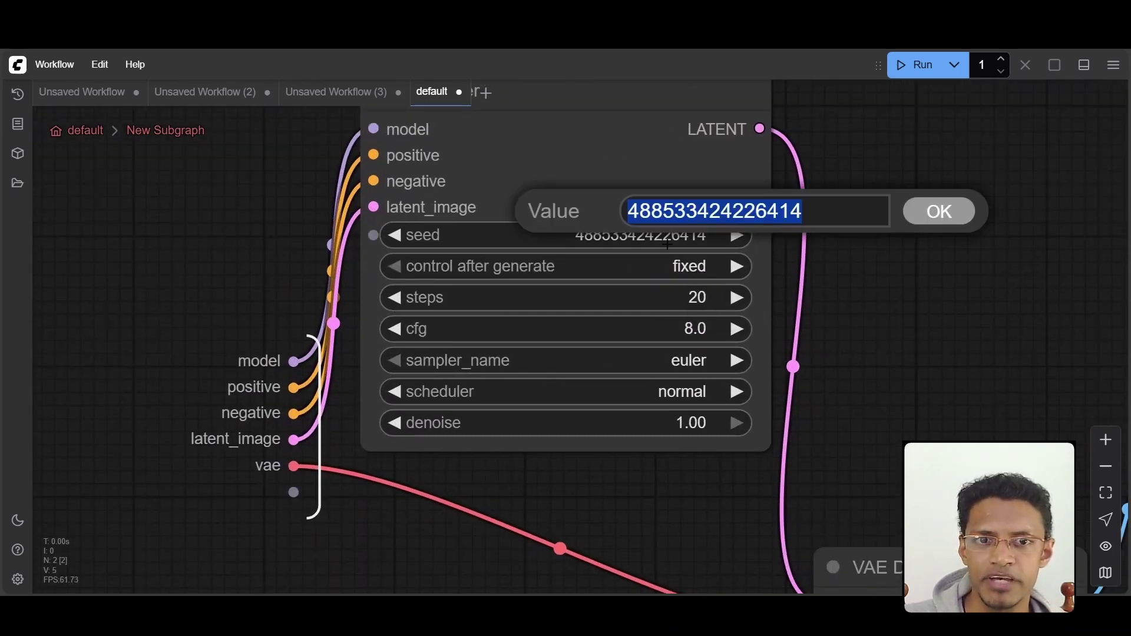
type("4")
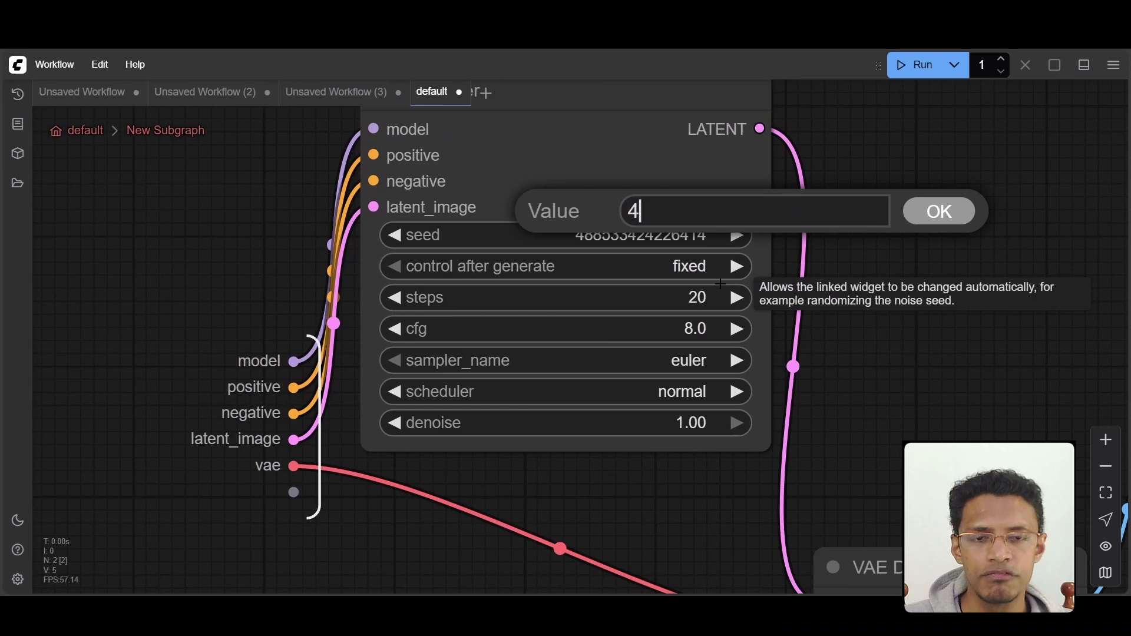
type("2")
key("Return")
scroll(721, 284, "down", 7)
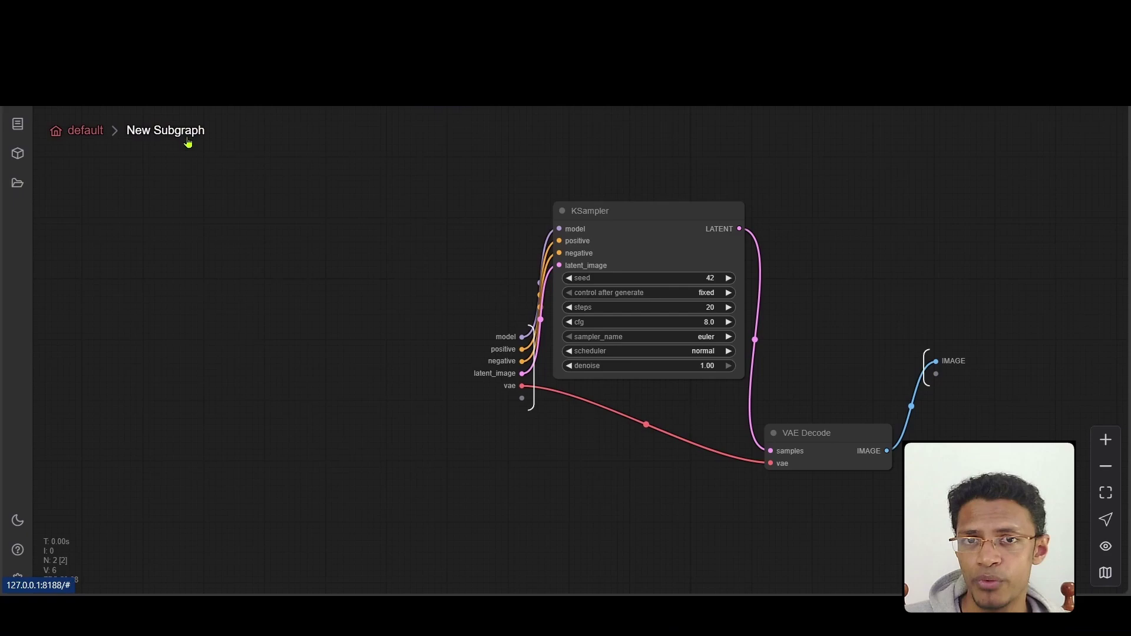
Return to the default workflow level and rename the subgraph node "ksampler + vae decode".
left_click(86, 138)
scroll(626, 372, "down", 4)
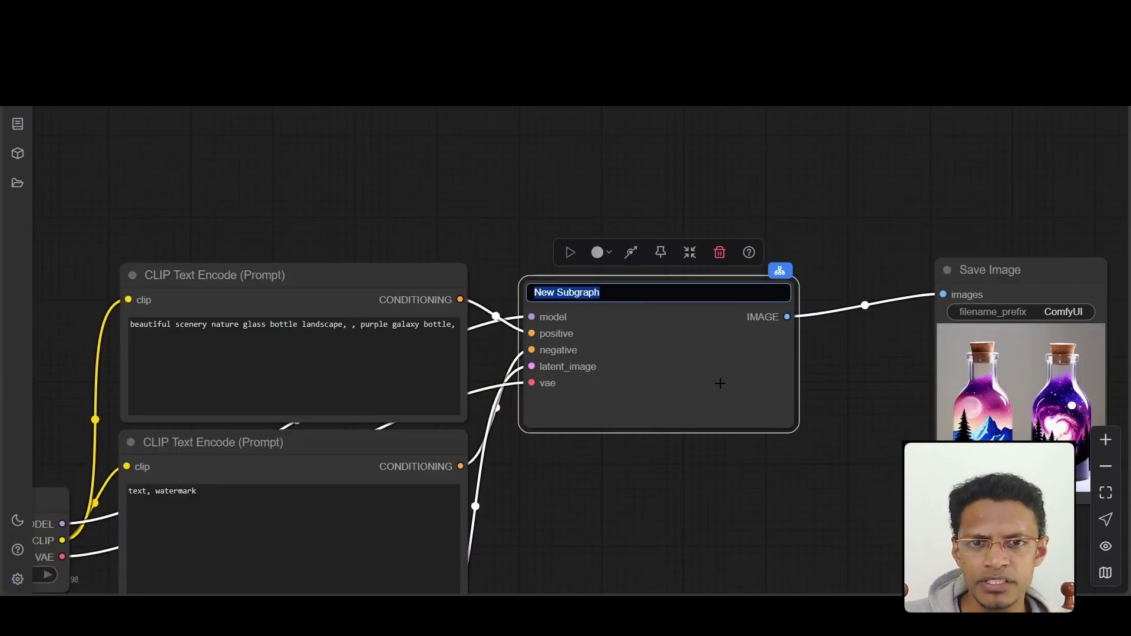
type("ksampler + vae de")
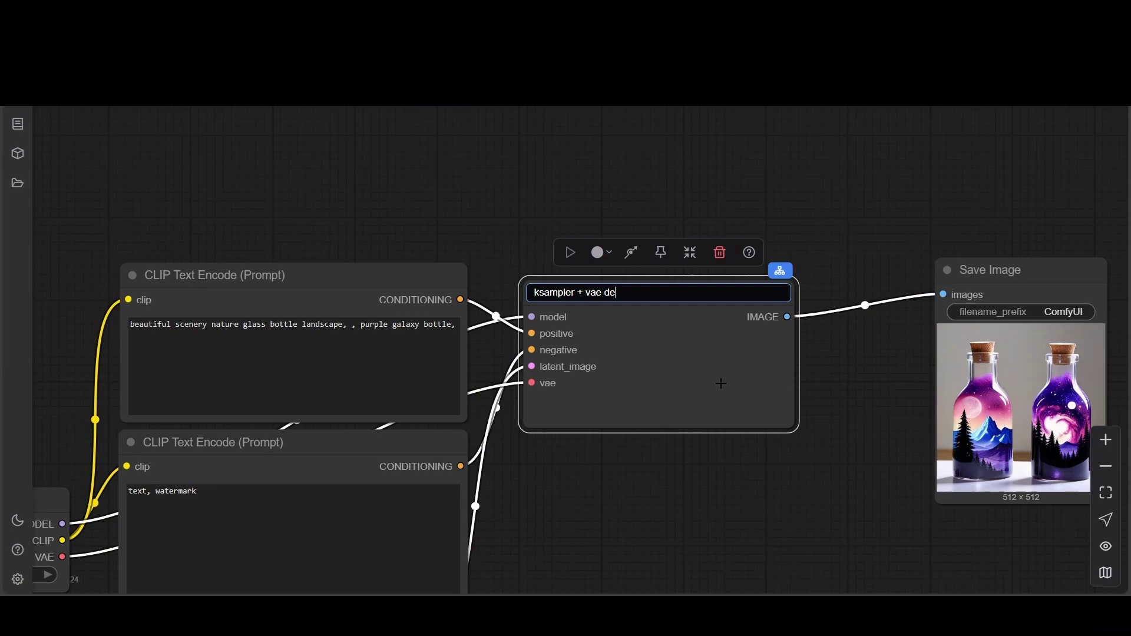
type("code")
left_click(842, 127)
scroll(724, 380, "up", 4)
scroll(571, 385, "down", 1)
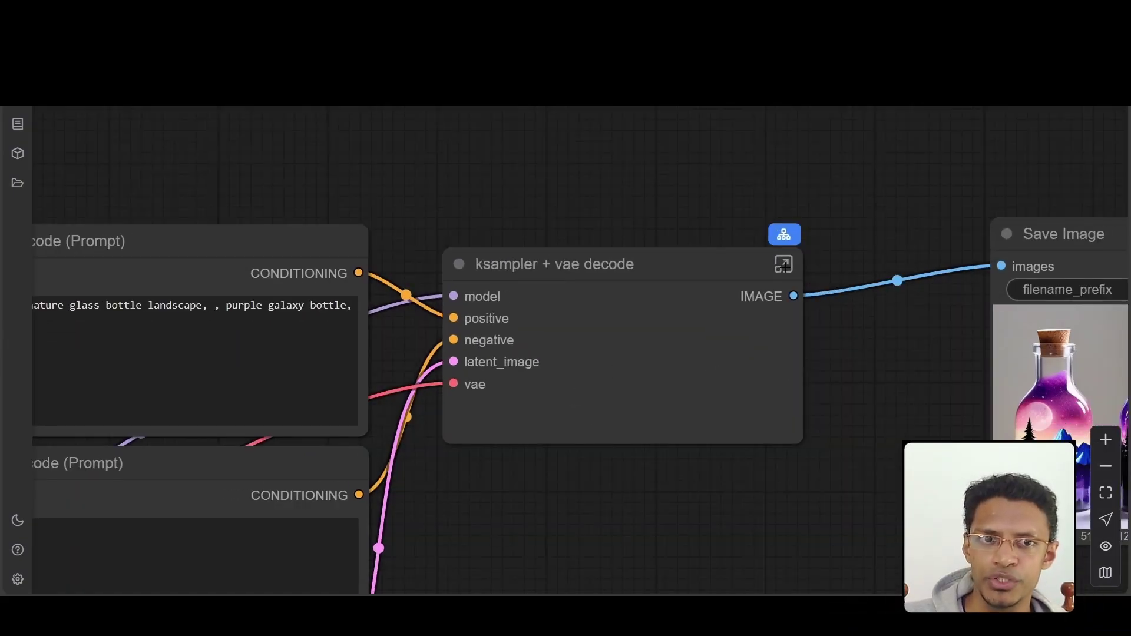
Check the nodes and KSampler settings inside the ksampler + vae decode subgraph and return to the default level.
left_click(782, 265)
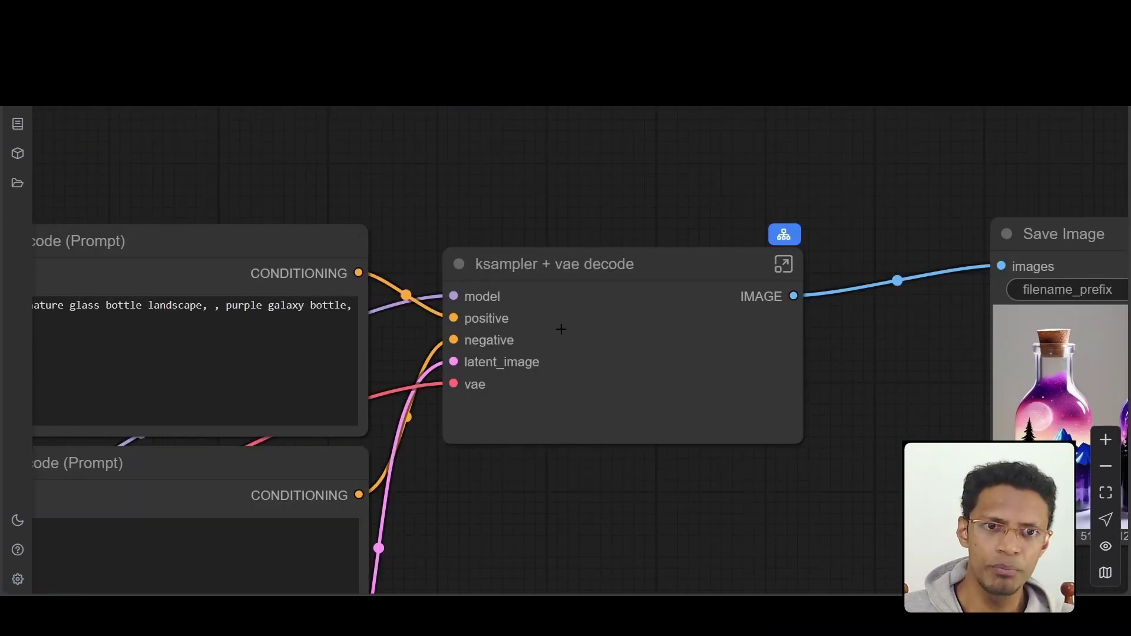
scroll(560, 328, "down", 9)
left_click_drag(600, 380, 668, 295)
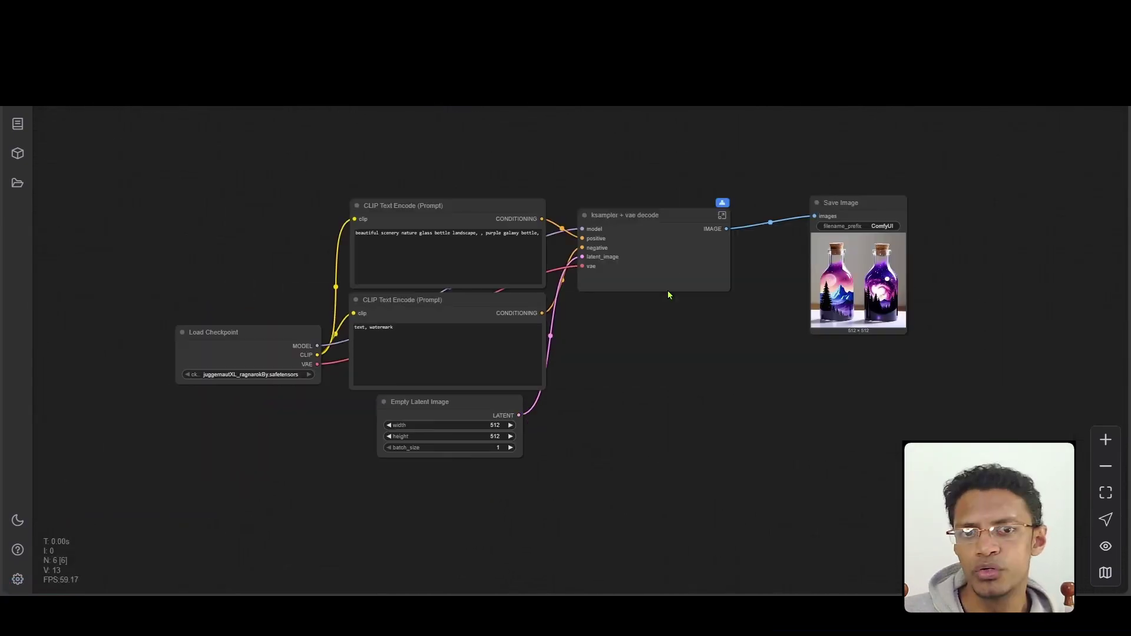
left_click(722, 215)
scroll(700, 304, "up", 5)
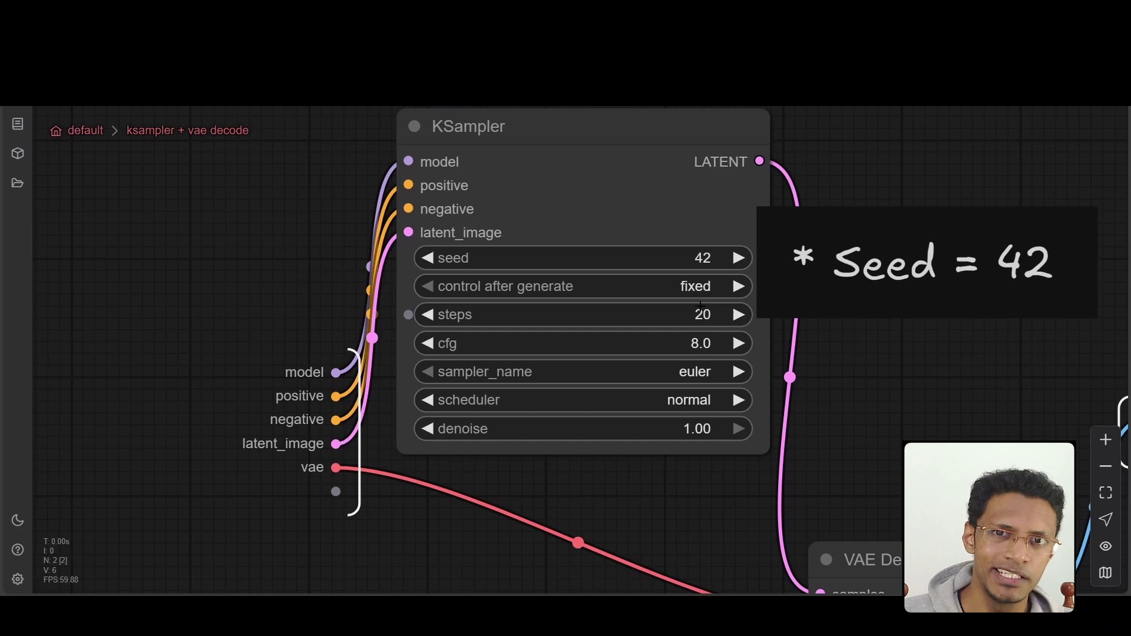
left_click(82, 135)
Run the workflow with the fixed seed to generate a new image in the Save Image node.
left_click(908, 78)
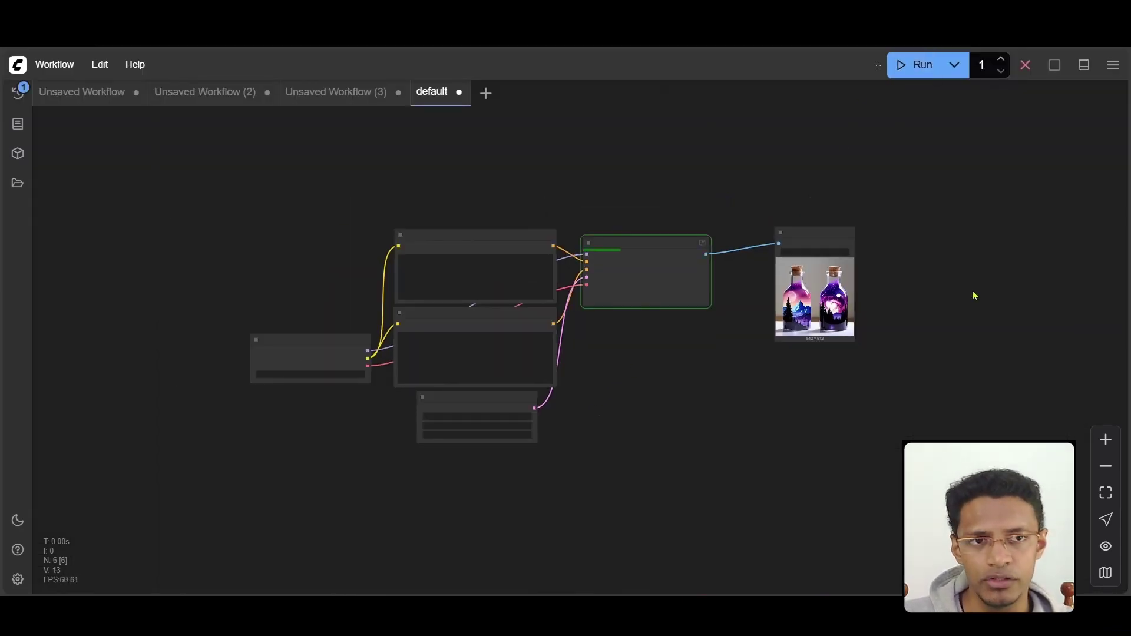
scroll(967, 313, "up", 2)
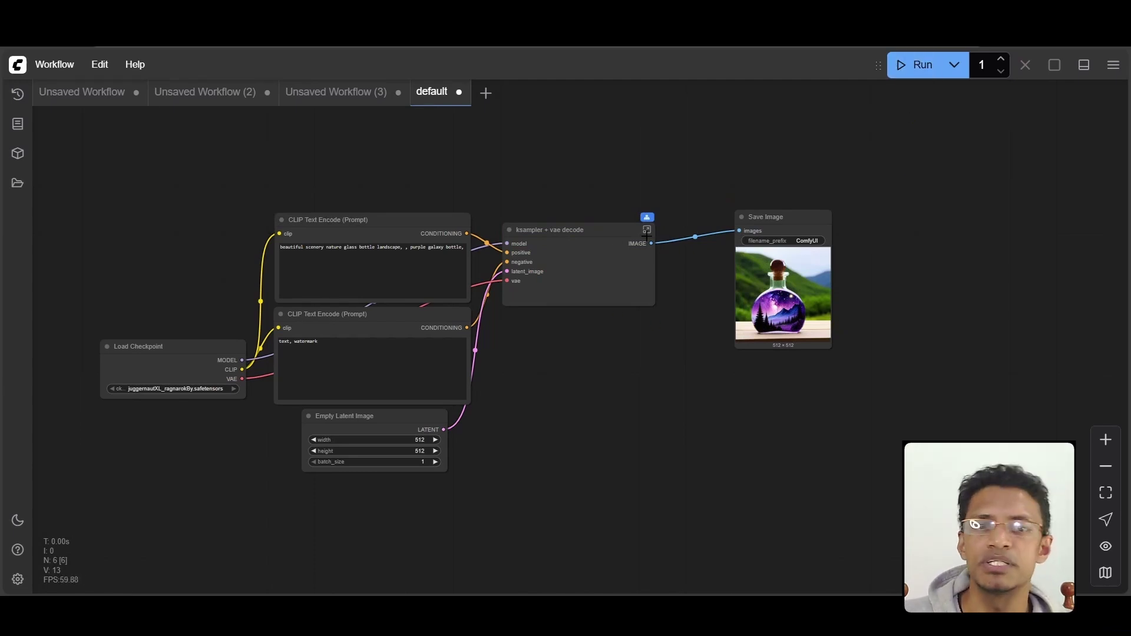
scroll(648, 332, "up", 1)
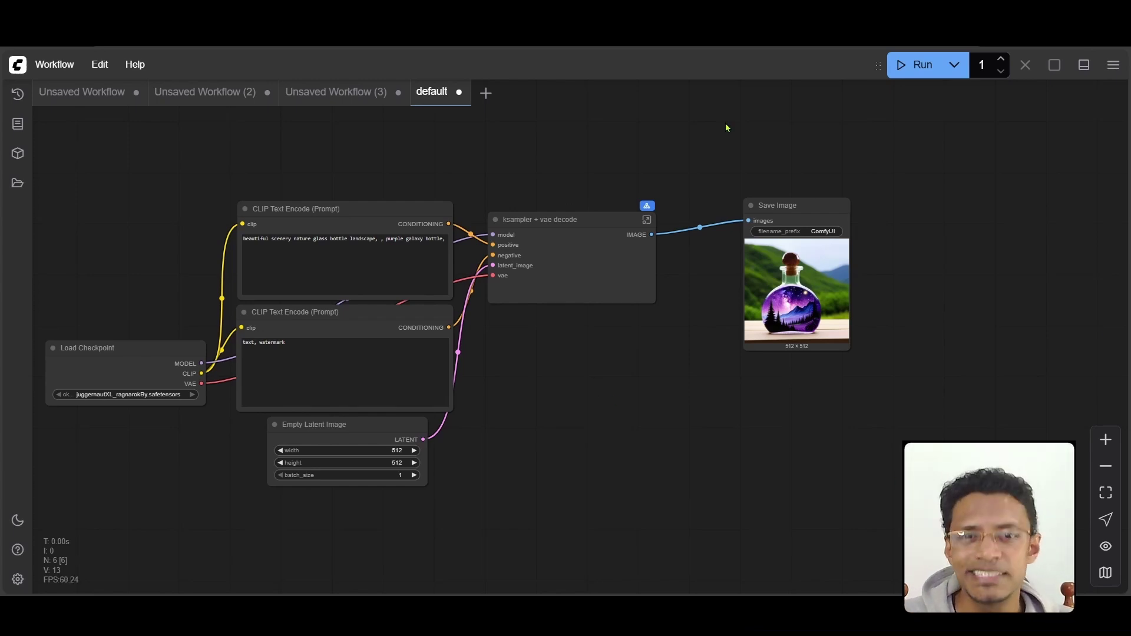
Move the positive CLIP Text Encode node away from the other nodes, below and to the right of Save Image.
left_click_drag(623, 430, 677, 405)
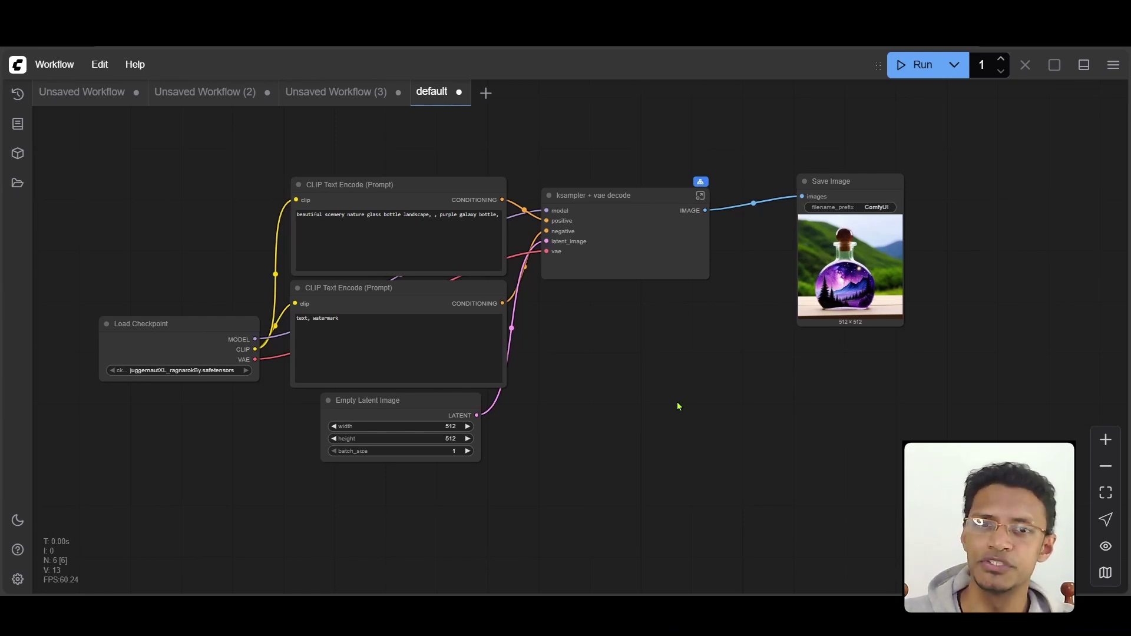
left_click_drag(161, 152, 683, 504)
left_click(683, 505)
left_click_drag(431, 199, 966, 465)
scroll(541, 262, "down", 1)
Convert Load Checkpoint, the negative prompt, Empty Latent Image and ksampler + vae decode to a subgraph, and place it with the positive prompt beside Save Image.
left_click_drag(267, 208, 660, 469)
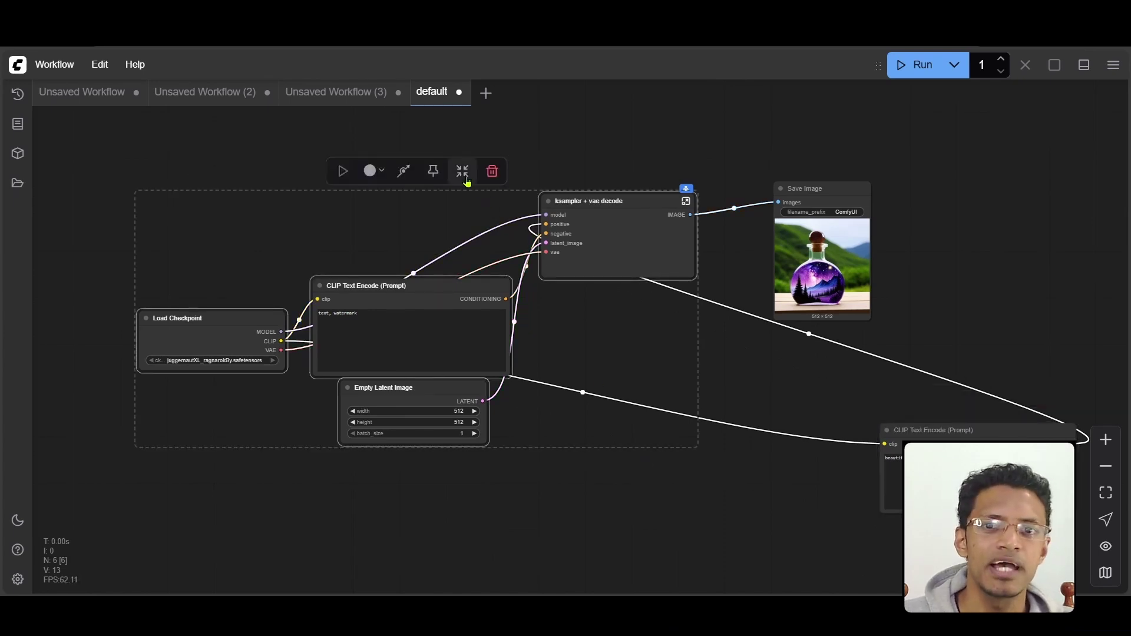
left_click(467, 182)
left_click_drag(418, 308, 719, 204)
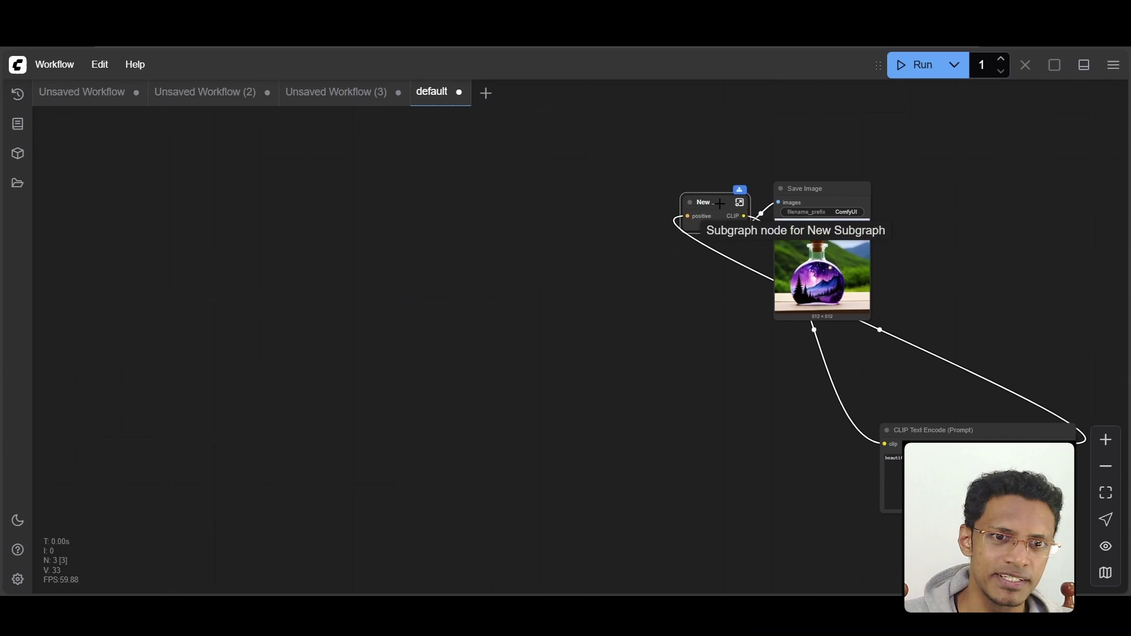
left_click(720, 204)
left_click_drag(989, 444, 669, 252)
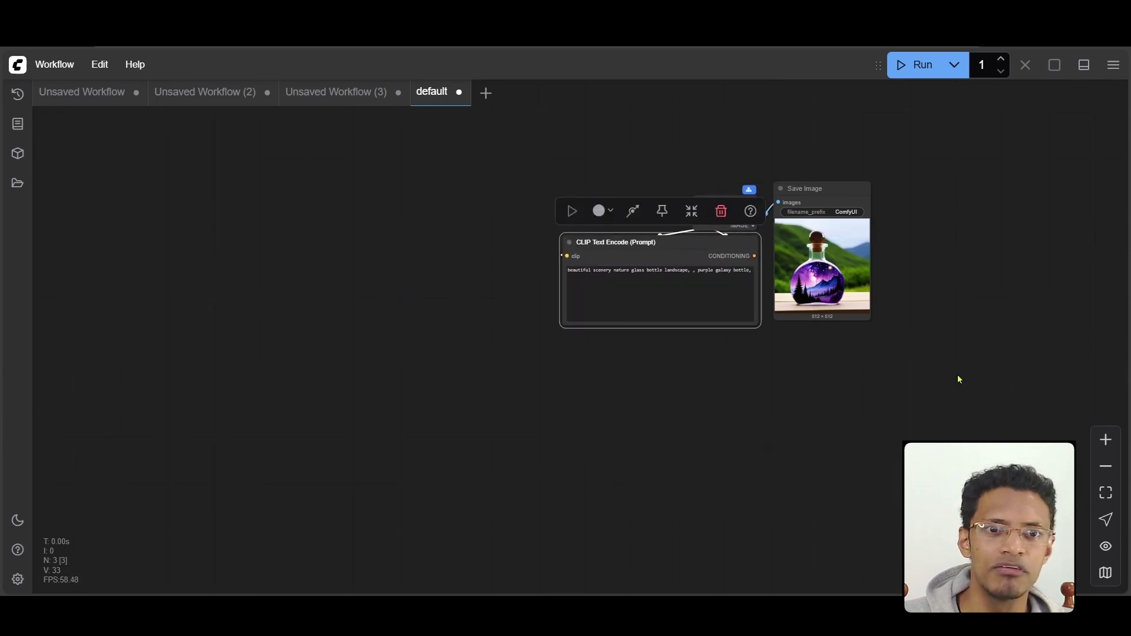
scroll(948, 375, "up", 6)
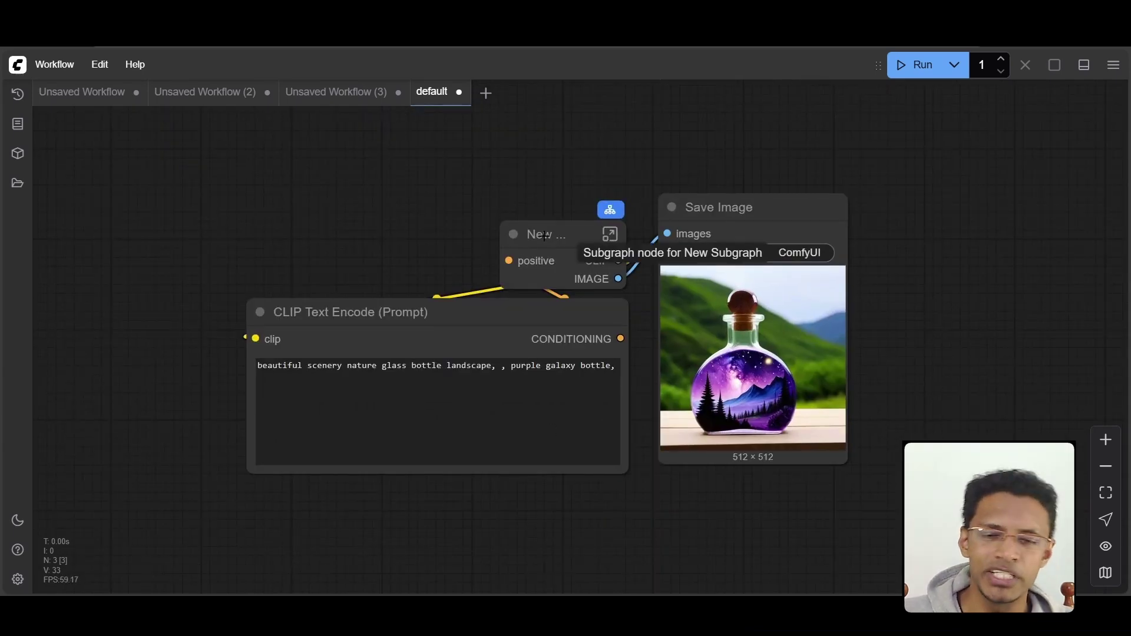
Replace the positive prompt with "woman portrait" and run the workflow to generate a new image.
left_click(467, 406)
key("ctrl+a")
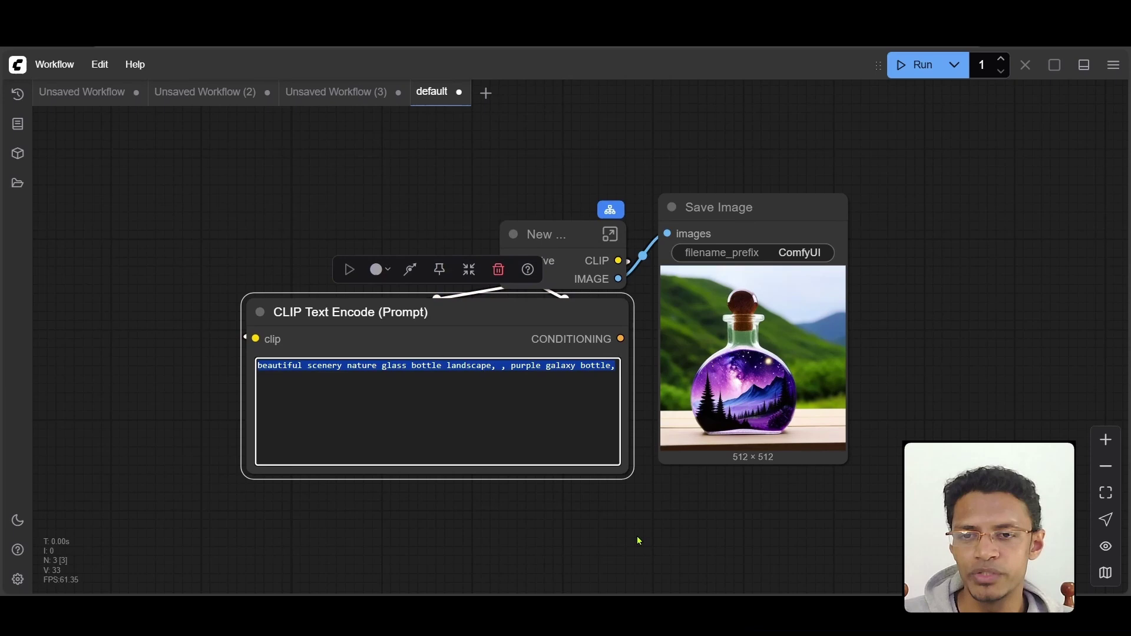
type("woman po")
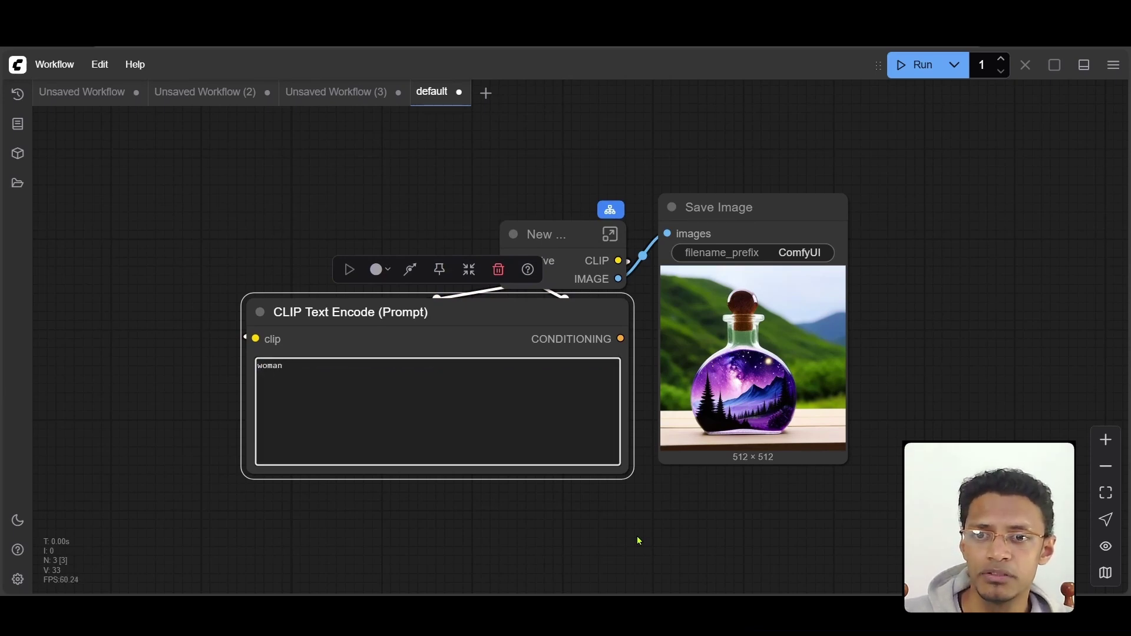
type("rtrait")
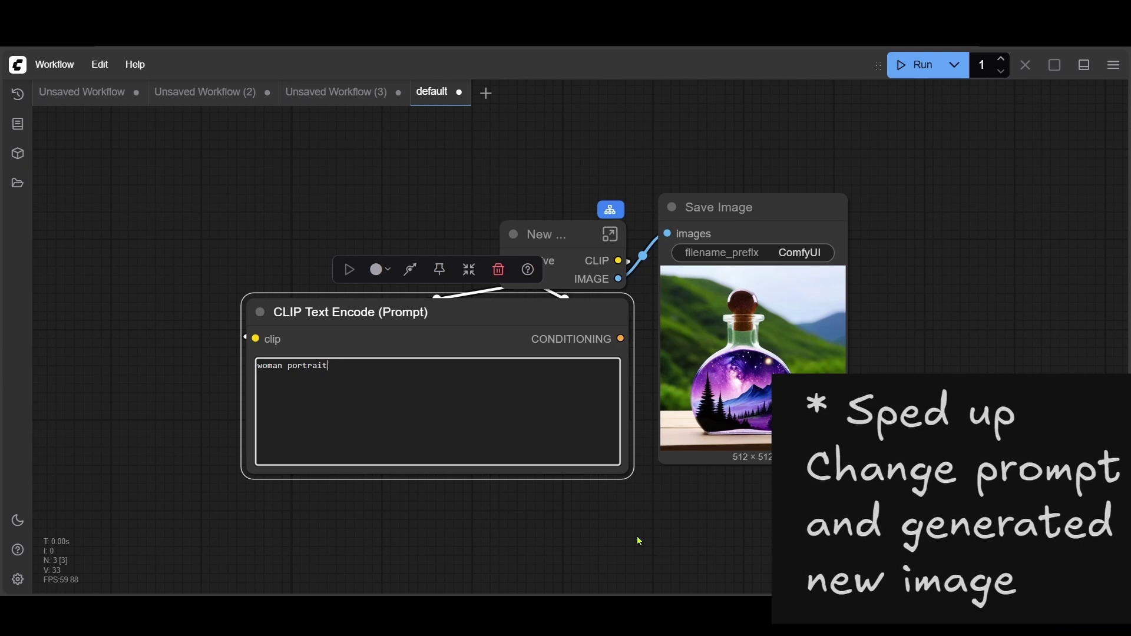
key("ctrl+Return")
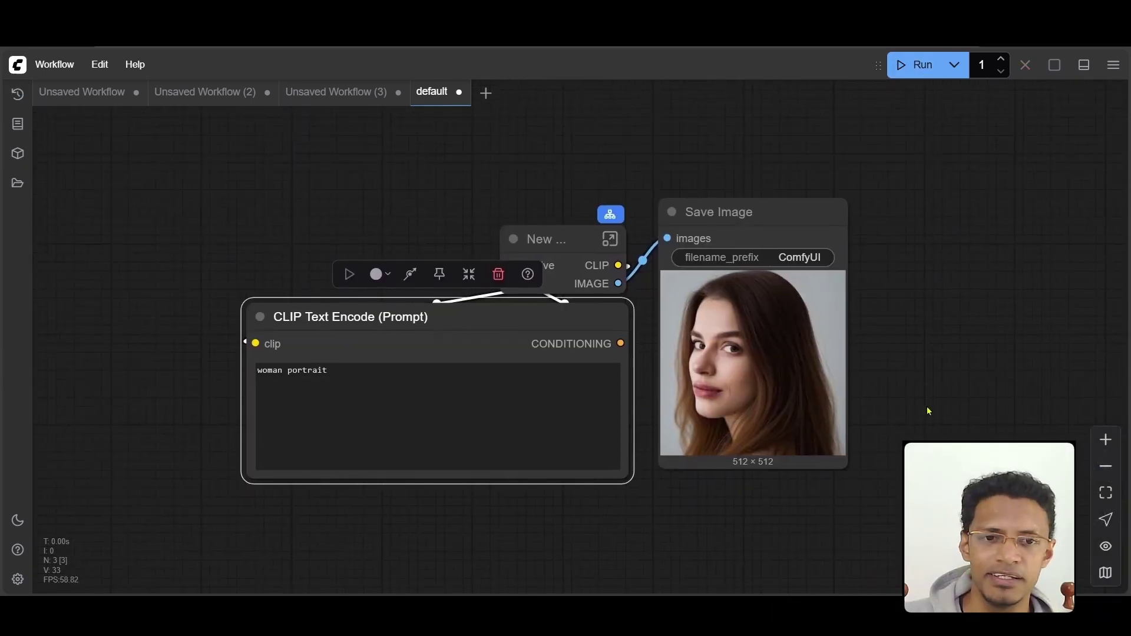
Replace the positive prompt with "man portrait" and run the workflow to generate a new image in Save Image.
left_click_drag(327, 371, 61, 373)
type("man portrait")
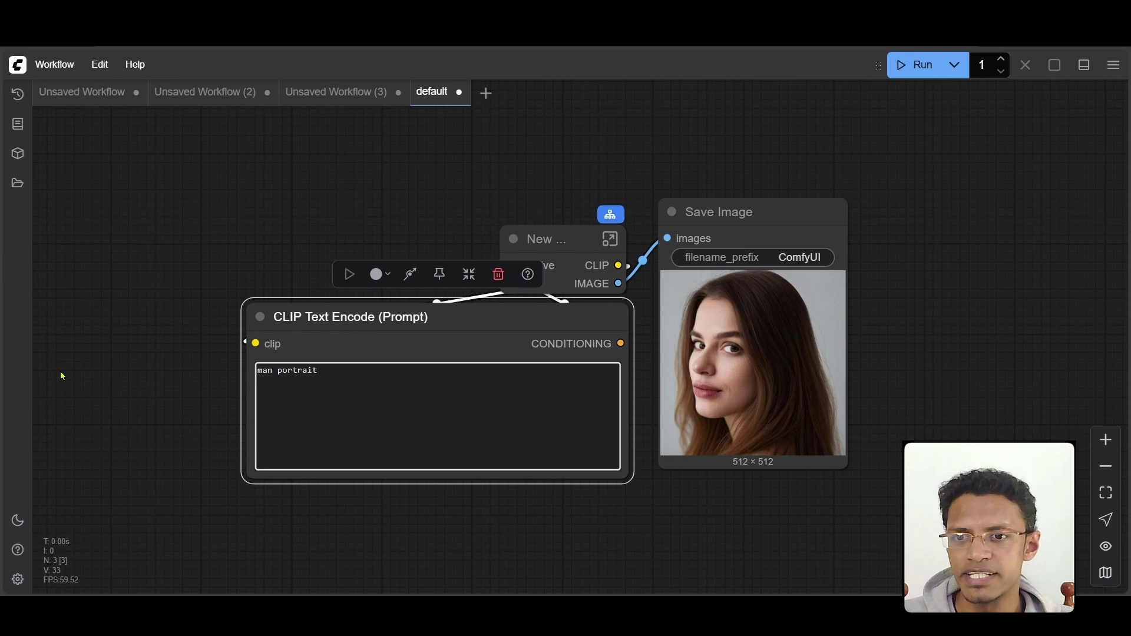
left_click(948, 74)
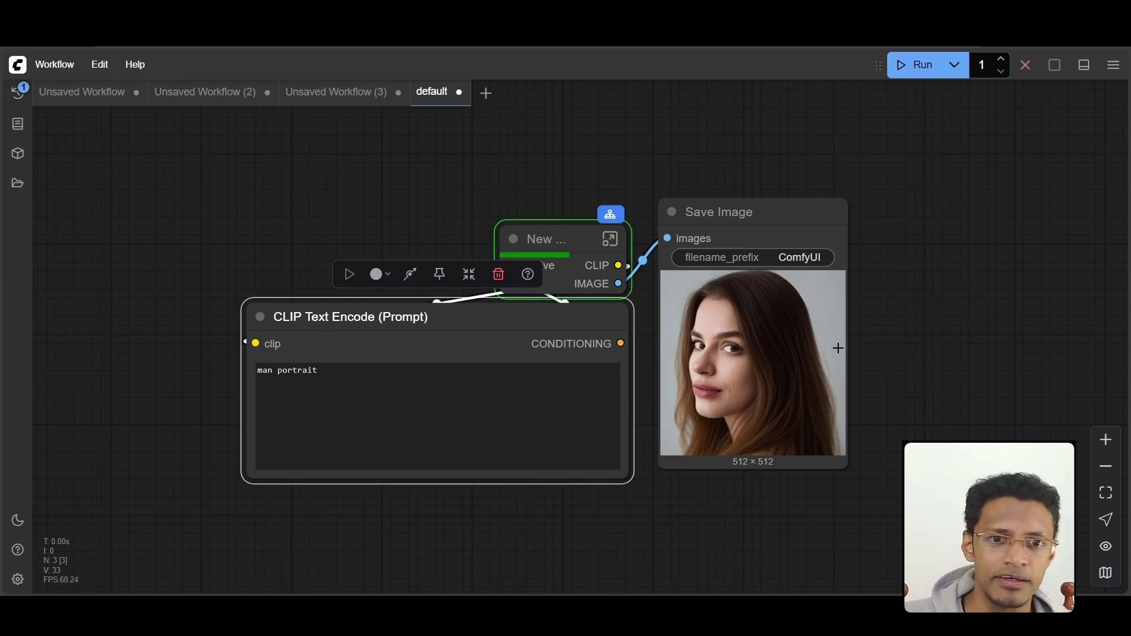
left_click_drag(760, 242, 768, 245)
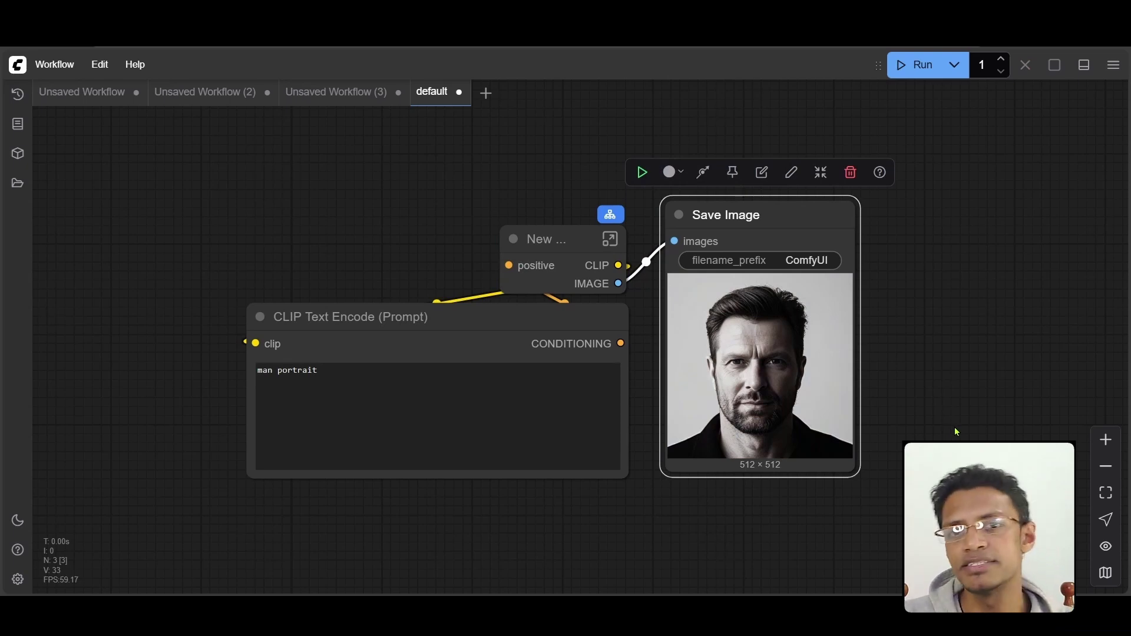
Shift the positive prompt node slightly down, then enlarge the New Subgraph node and place it above the prompt, clear of Save Image.
left_click_drag(547, 338, 552, 350)
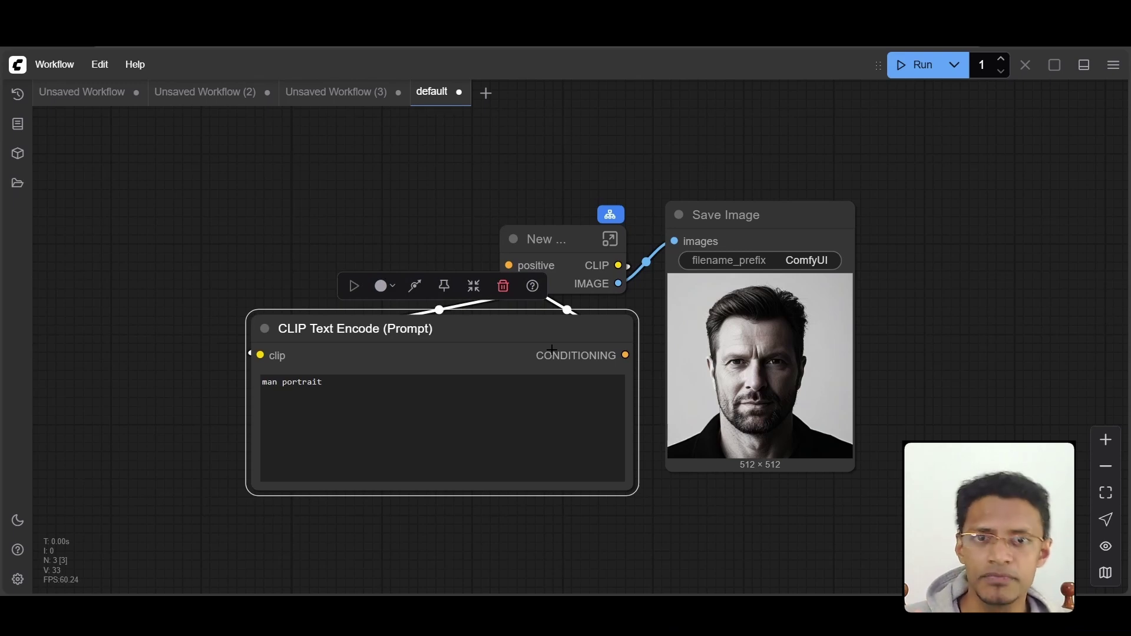
left_click_drag(560, 242, 426, 157)
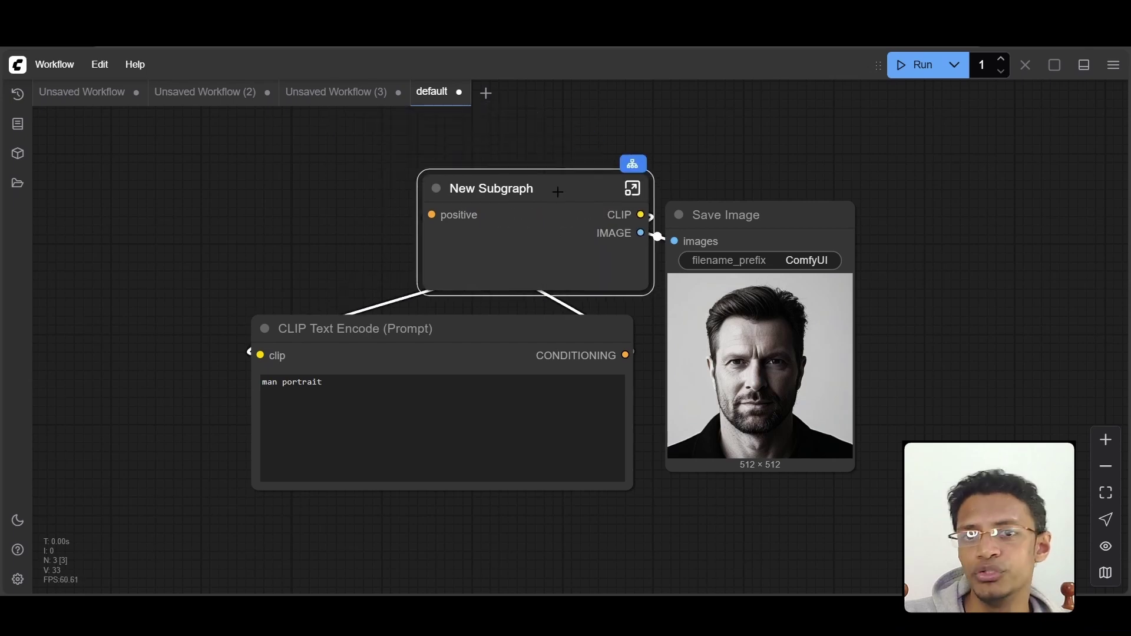
left_click_drag(555, 191, 527, 186)
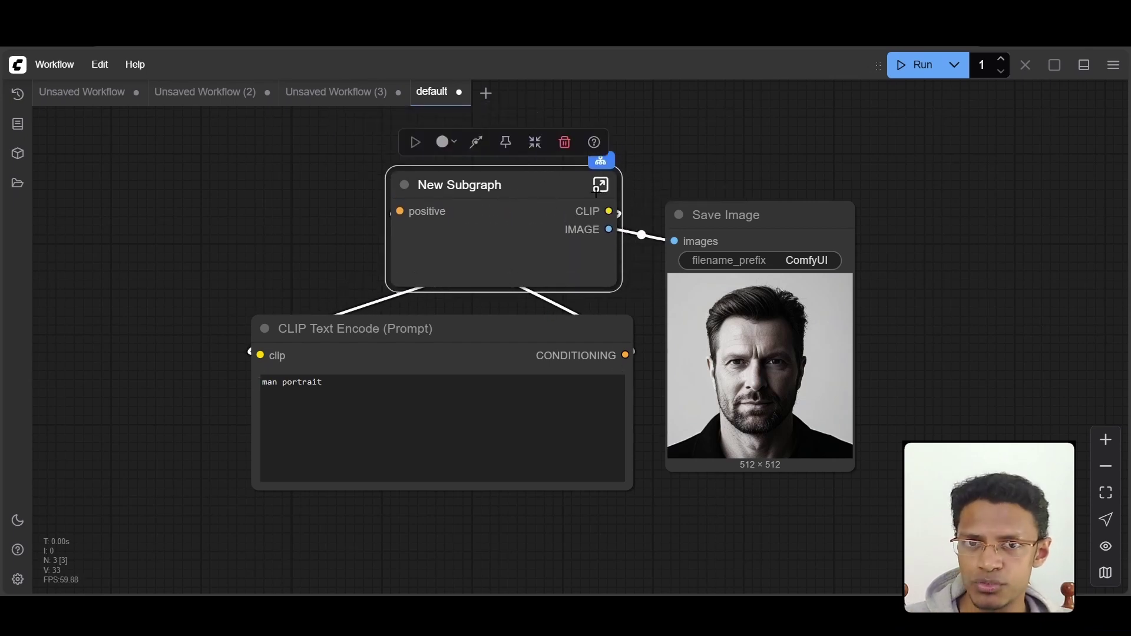
Open New Subgraph to see all its inner nodes, and shift Load Checkpoint and the negative CLIP Text Encode node slightly.
left_click(598, 186)
key("shift")
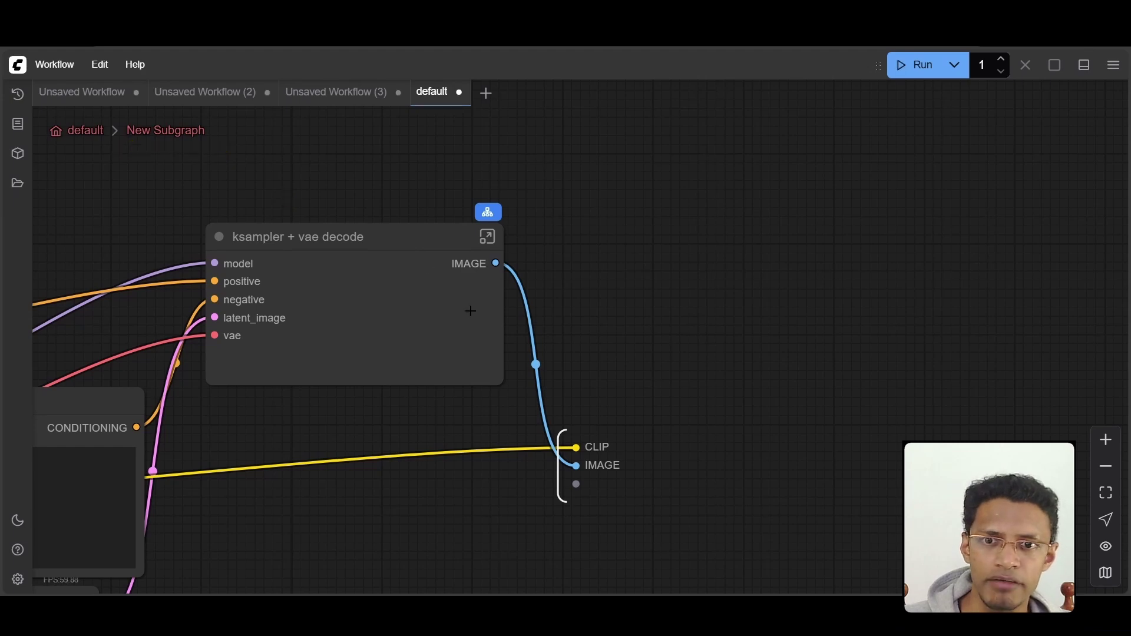
key(".")
left_click_drag(336, 354, 366, 342)
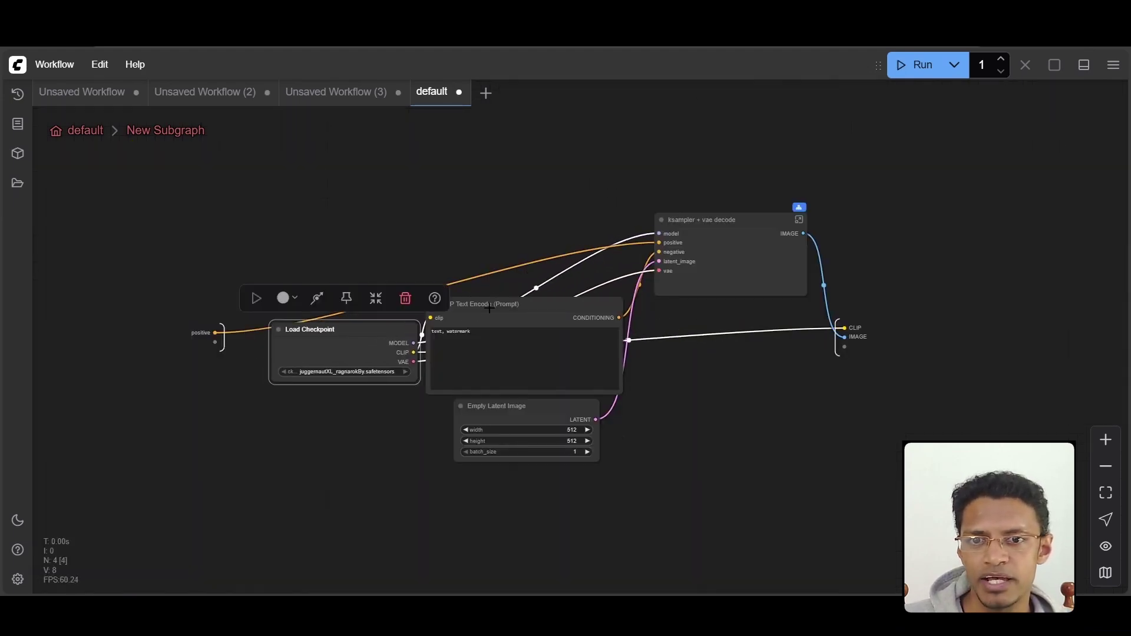
left_click_drag(500, 304, 510, 321)
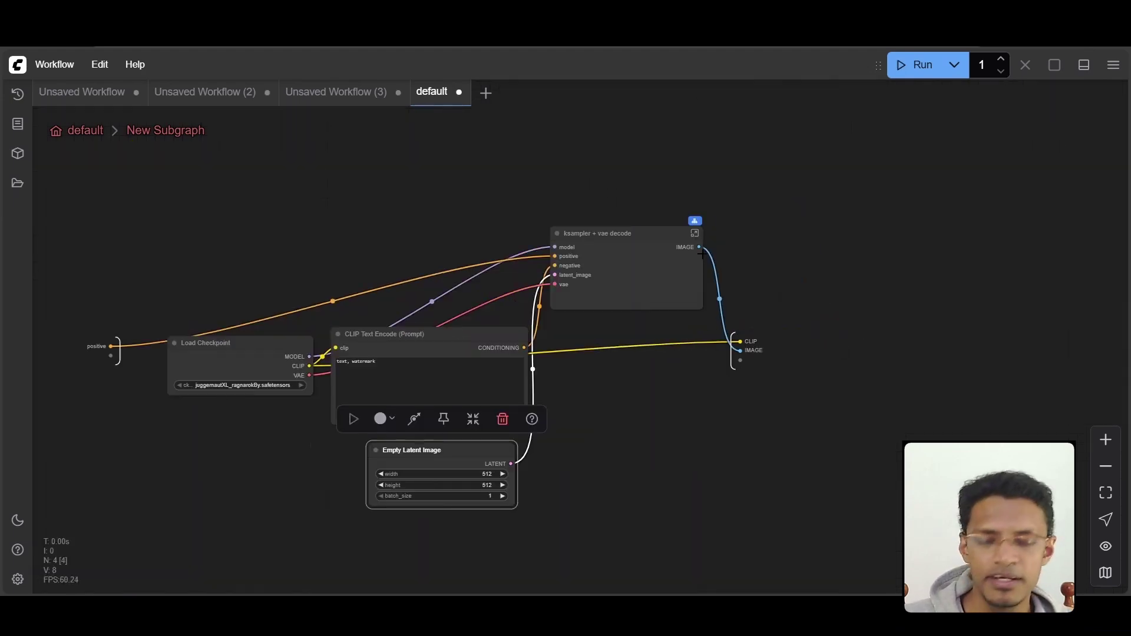
Shift the ksampler + vae decode node slightly down and to the right, and open it as a nested subgraph.
scroll(700, 254, "up", 10)
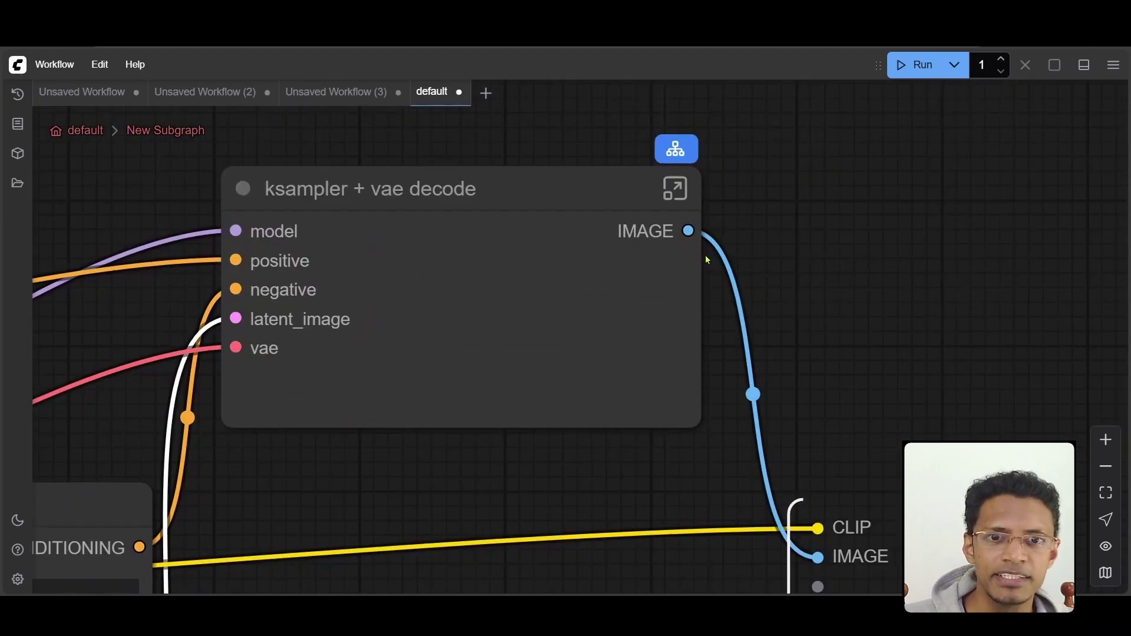
left_click_drag(423, 208, 440, 233)
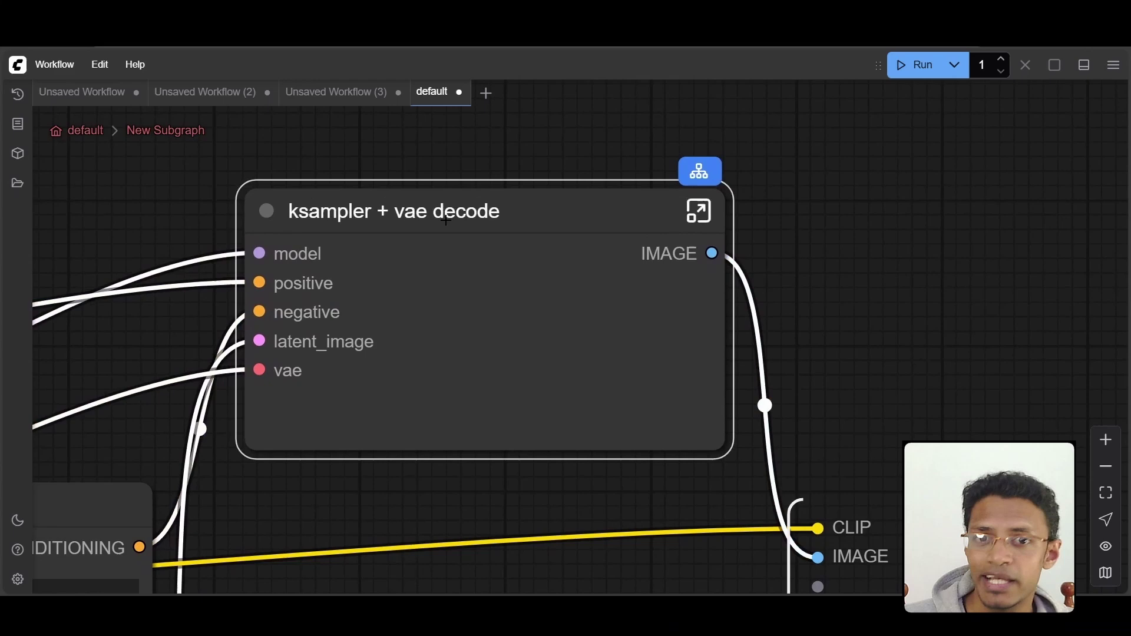
left_click(695, 212)
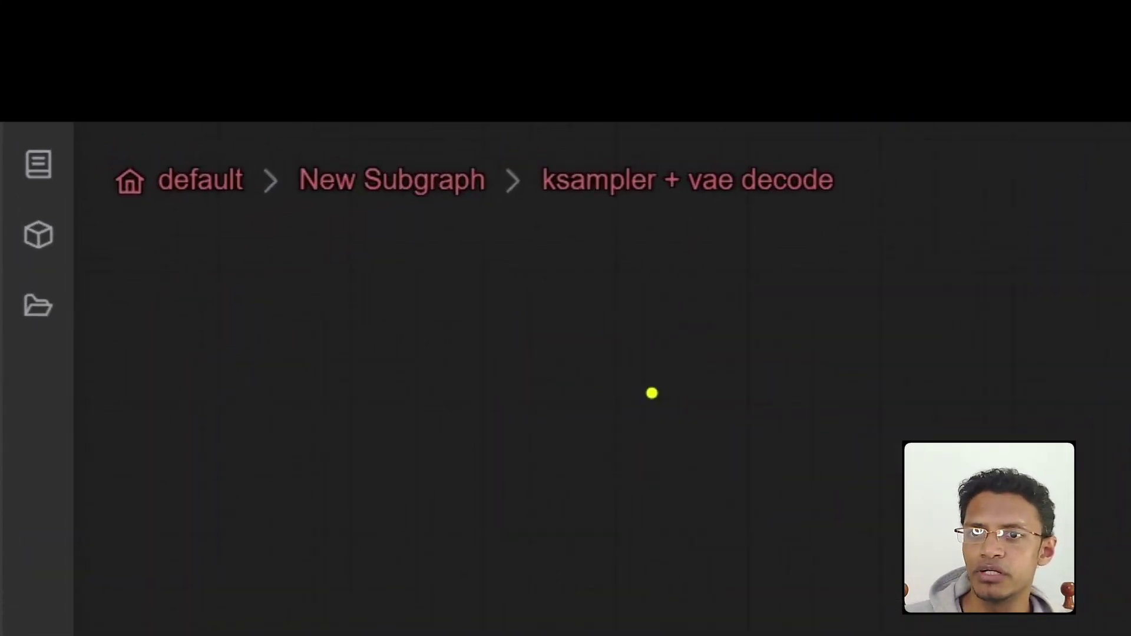
left_click_drag(189, 232, 959, 232)
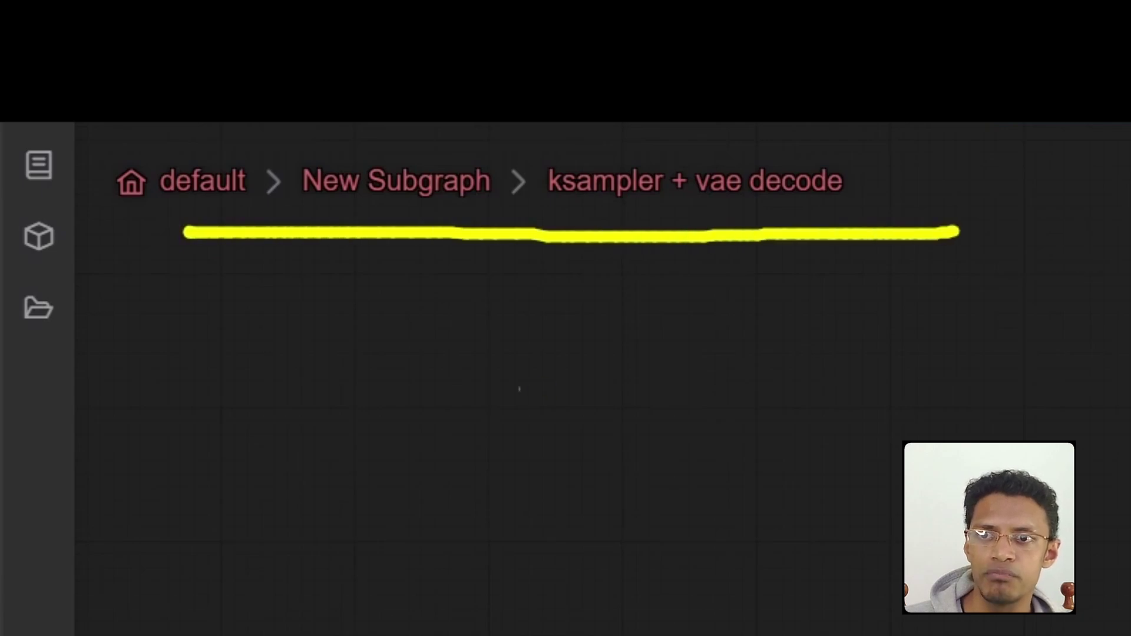
mouse_move(193, 275)
left_mouse_down()
mouse_move(353, 288)
mouse_move(363, 264)
mouse_move(319, 281)
mouse_move(404, 328)
left_mouse_up()
mouse_move(441, 283)
left_mouse_down()
mouse_move(620, 357)
mouse_move(629, 316)
mouse_move(736, 304)
left_mouse_up()
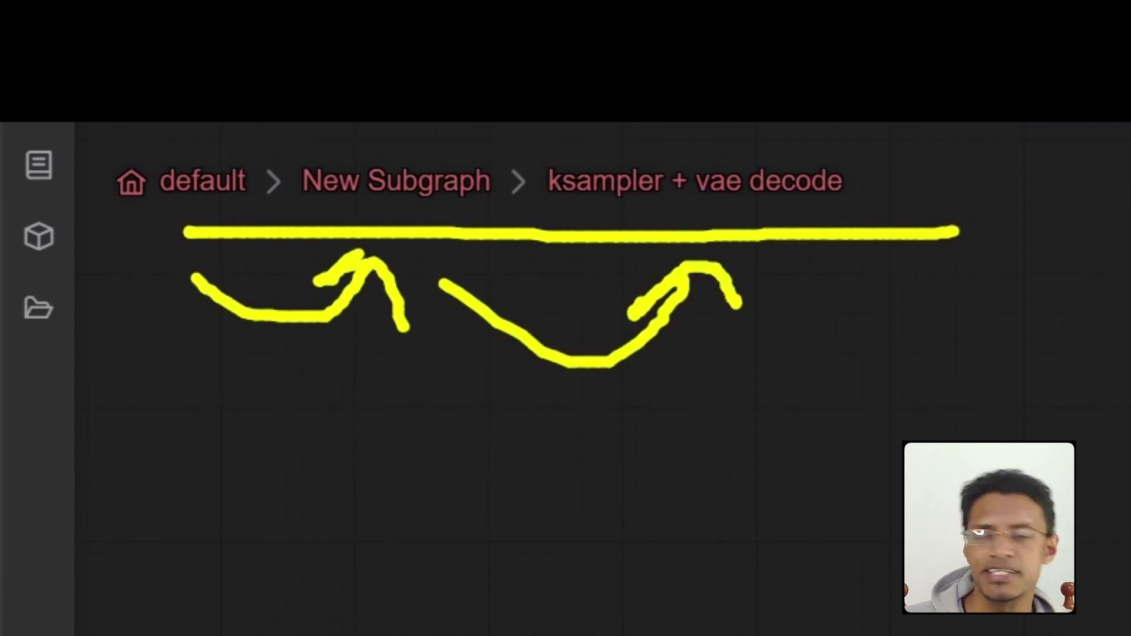
mouse_move(819, 275)
left_mouse_down()
mouse_move(919, 358)
mouse_move(1045, 263)
mouse_move(1130, 308)
left_mouse_up()
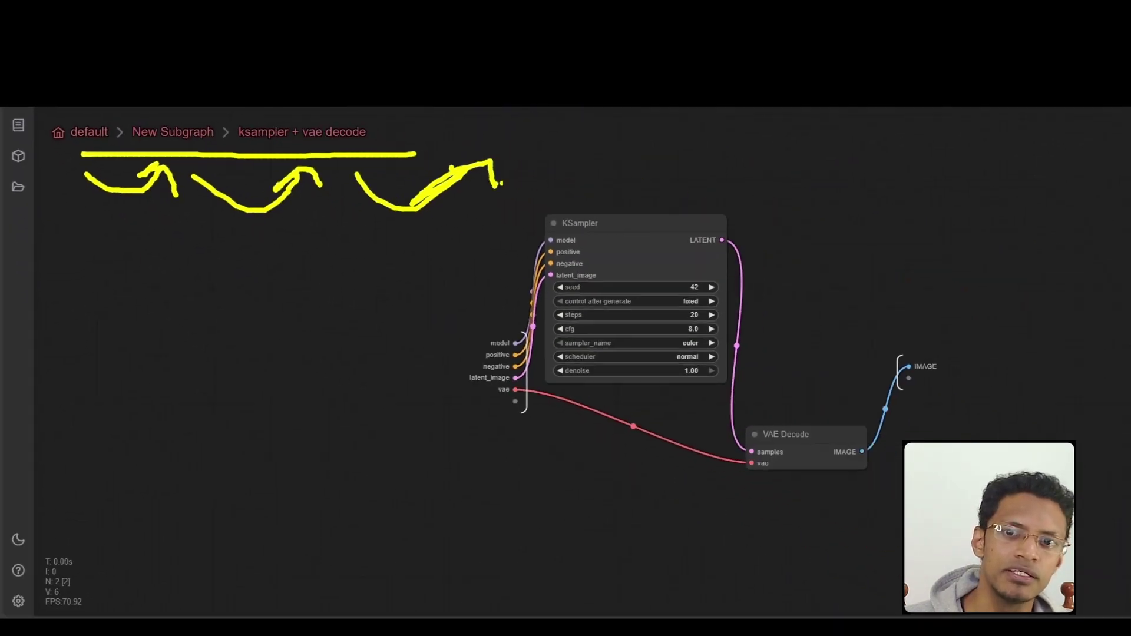
mouse_move(481, 171)
left_mouse_down()
mouse_move(635, 159)
mouse_move(605, 175)
mouse_move(658, 186)
mouse_move(768, 145)
left_mouse_up()
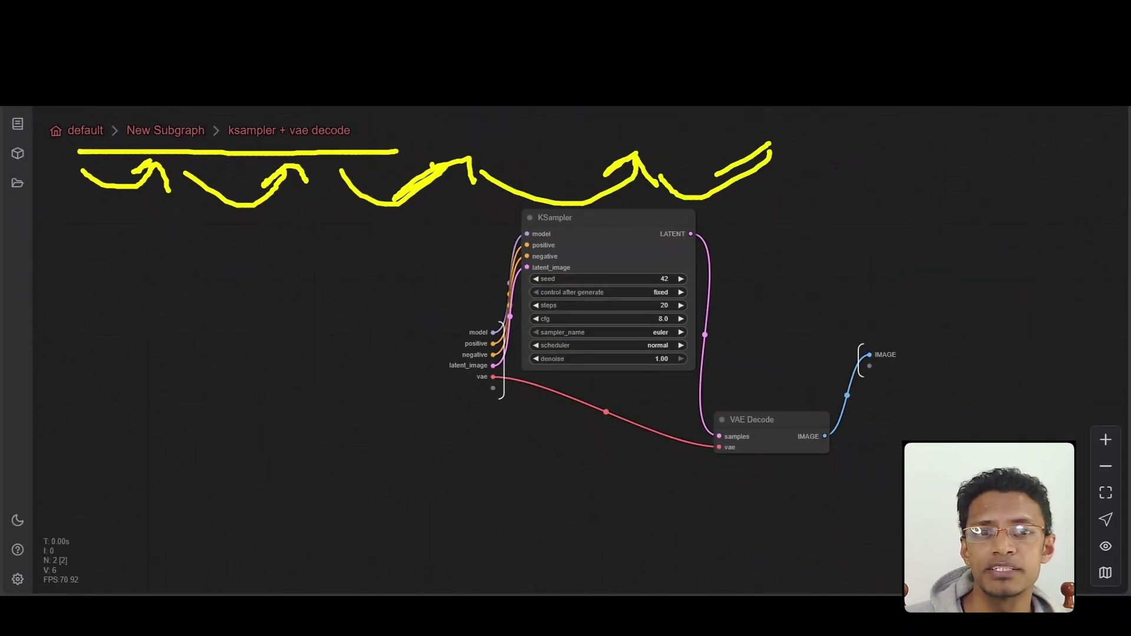
mouse_move(714, 175)
left_mouse_down()
mouse_move(756, 163)
mouse_move(764, 194)
left_mouse_up()
mouse_move(772, 150)
left_mouse_down()
mouse_move(886, 170)
mouse_move(896, 156)
left_mouse_up()
left_click_drag(880, 156, 887, 177)
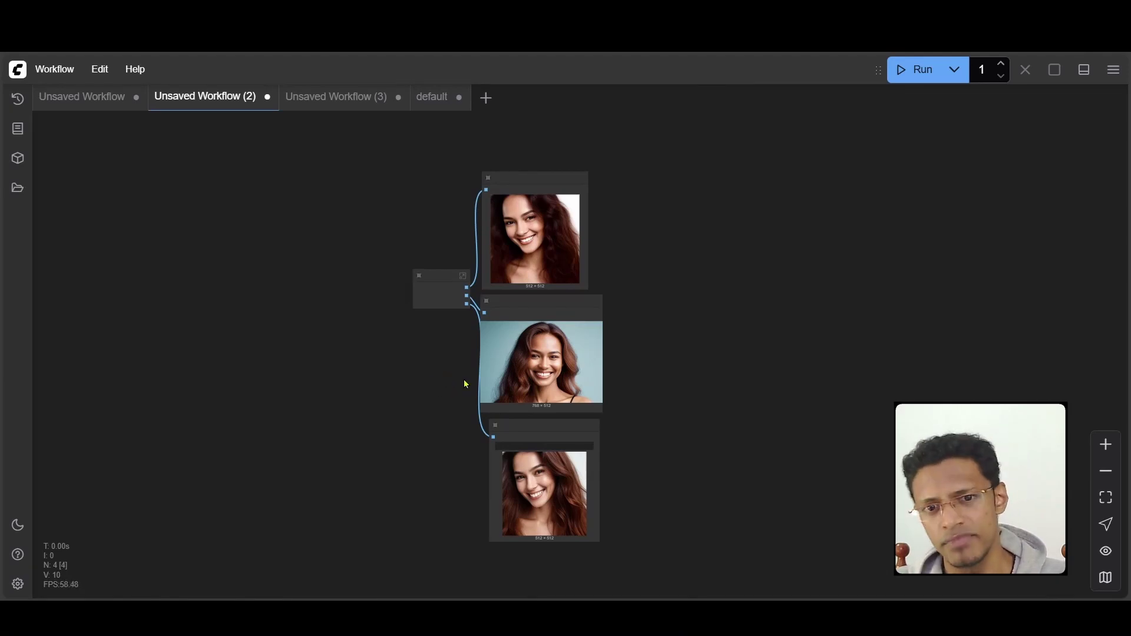
Move the New Subgraph node in Unsaved Workflow (2) away from the image nodes and widen it to show its full name.
left_click(918, 74)
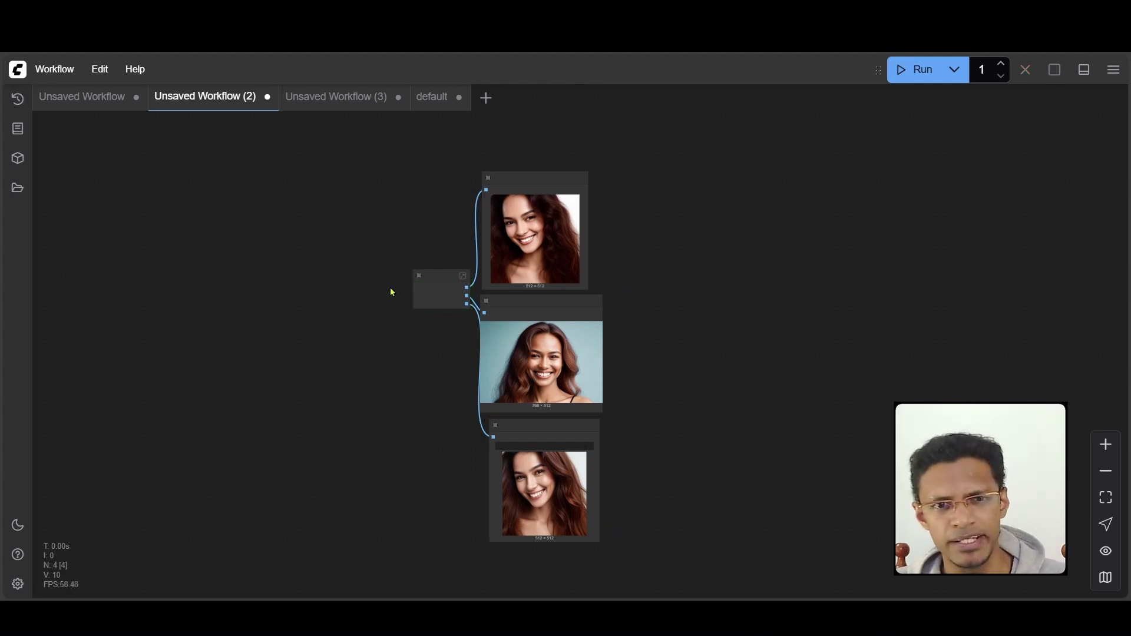
scroll(393, 293, "up", 8)
left_click_drag(470, 283, 332, 259)
left_click_drag(471, 328, 570, 350)
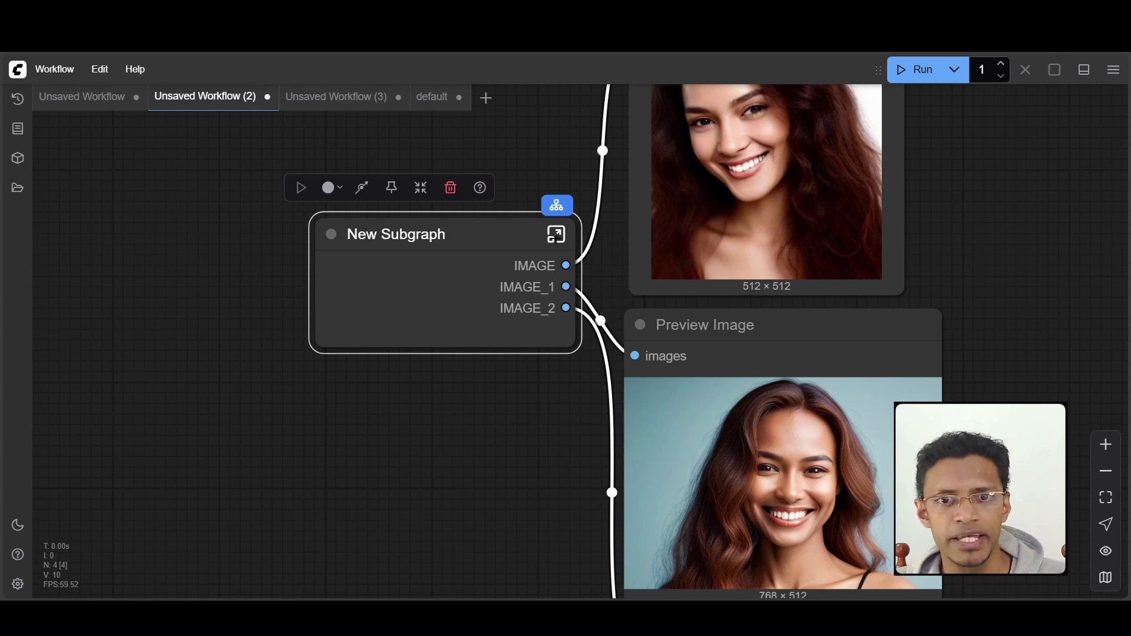
Open New Subgraph, move Load Checkpoint a little to the left, and widen the nested New Subgraph node to show its full name.
left_click(556, 236)
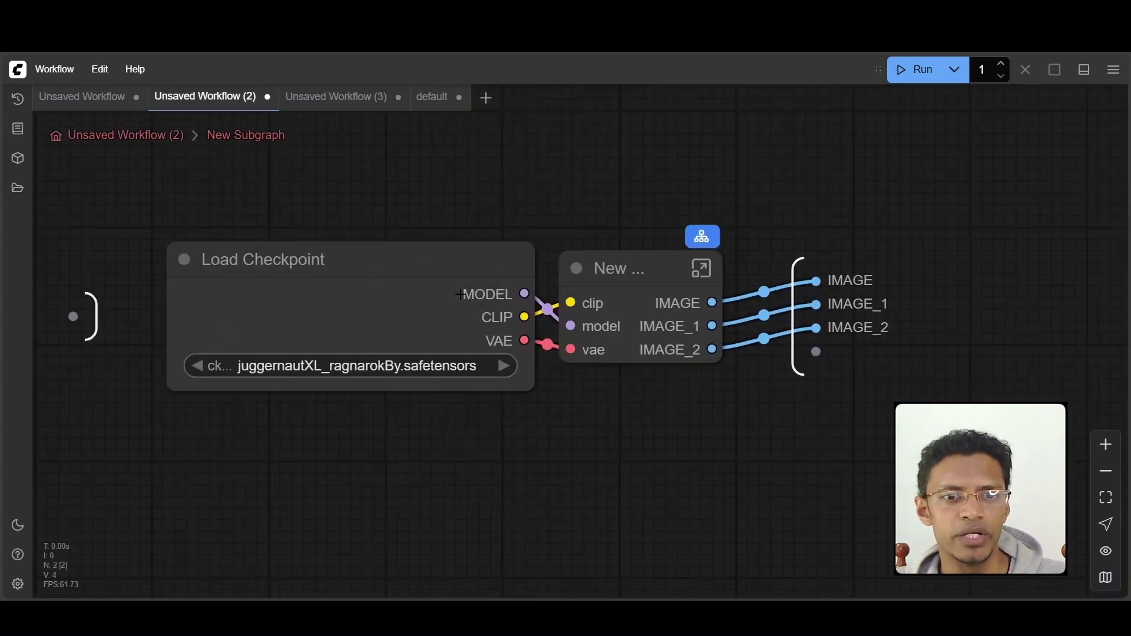
left_click_drag(461, 294, 428, 297)
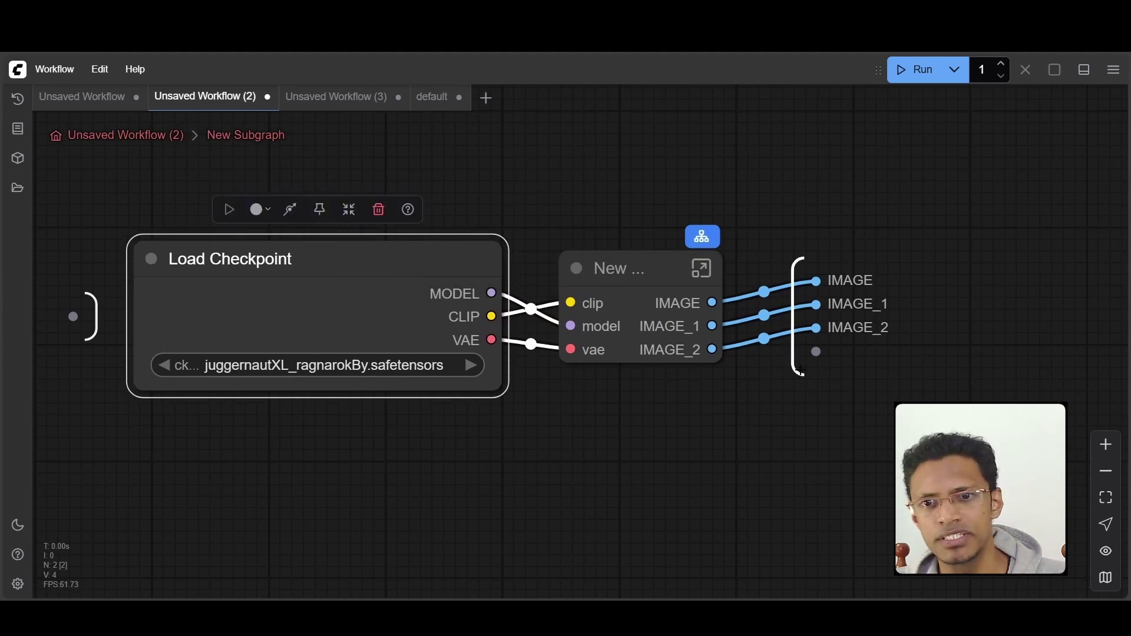
left_click_drag(721, 362, 778, 370)
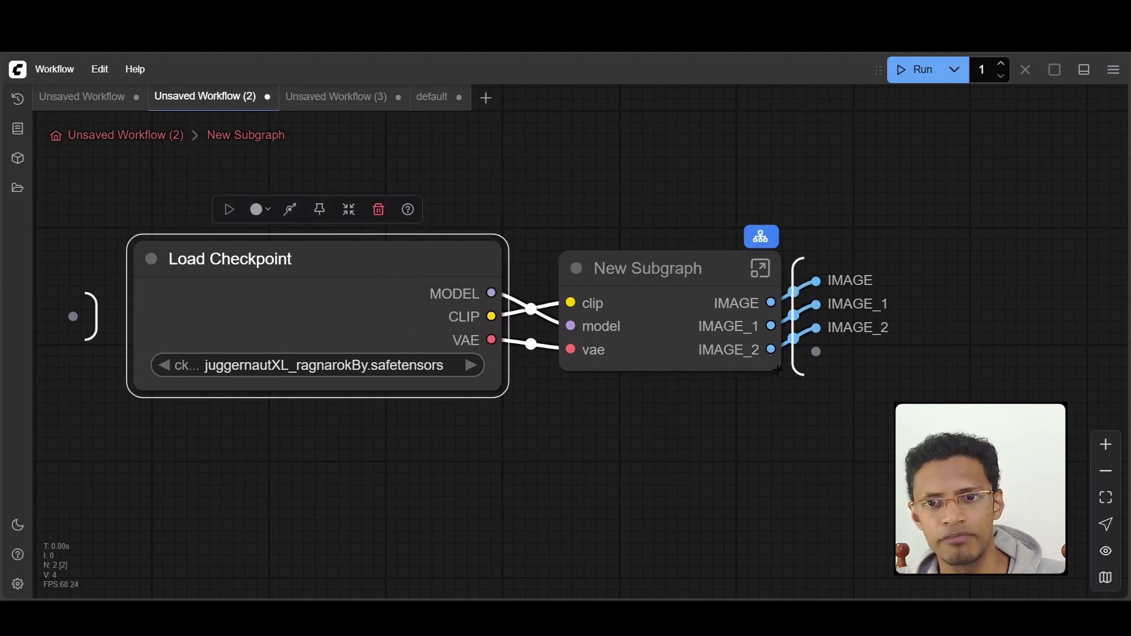
Open the nested New Subgraph and move its upper-left group of prompt, latent, sampler and decode nodes up and to the left.
left_click(760, 268)
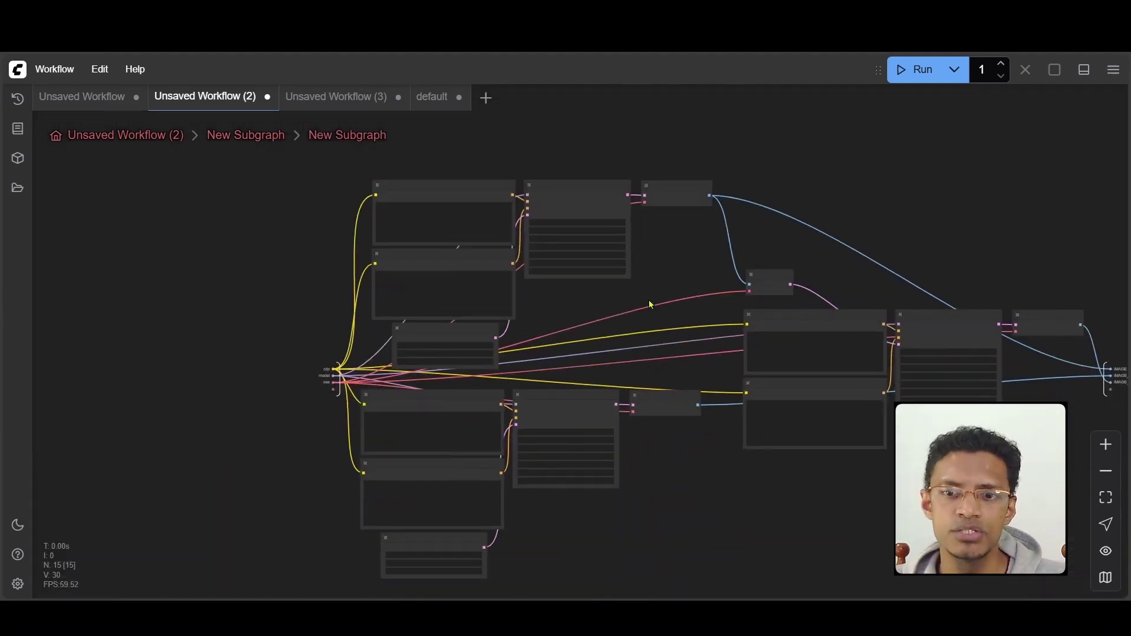
scroll(651, 305, "down", 3)
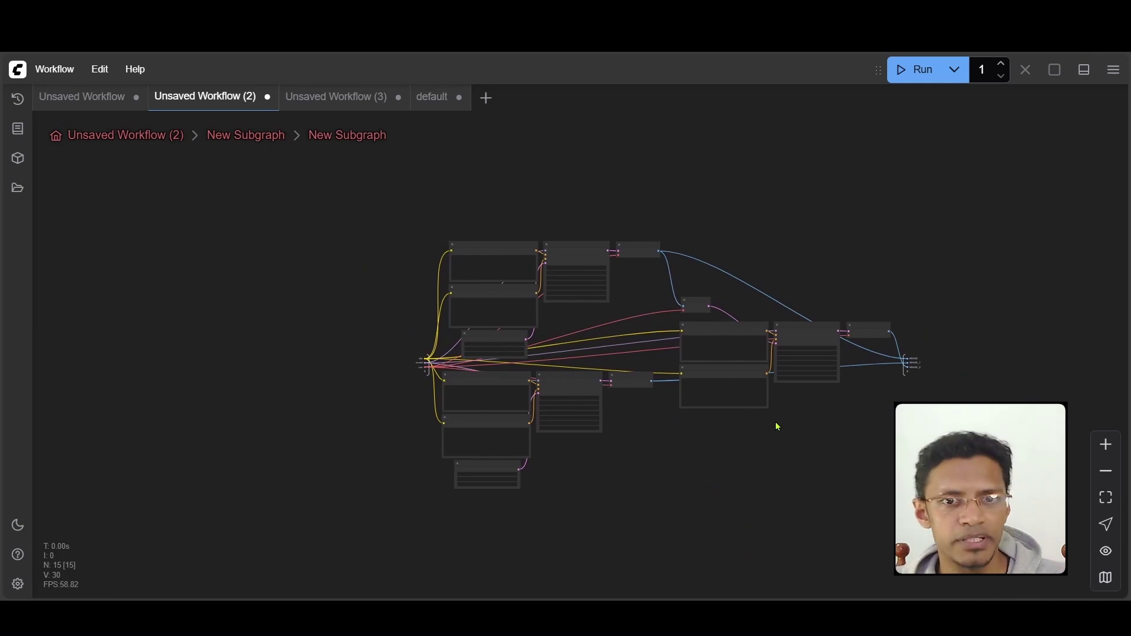
scroll(420, 236, "up", 5)
left_click_drag(770, 397, 703, 388)
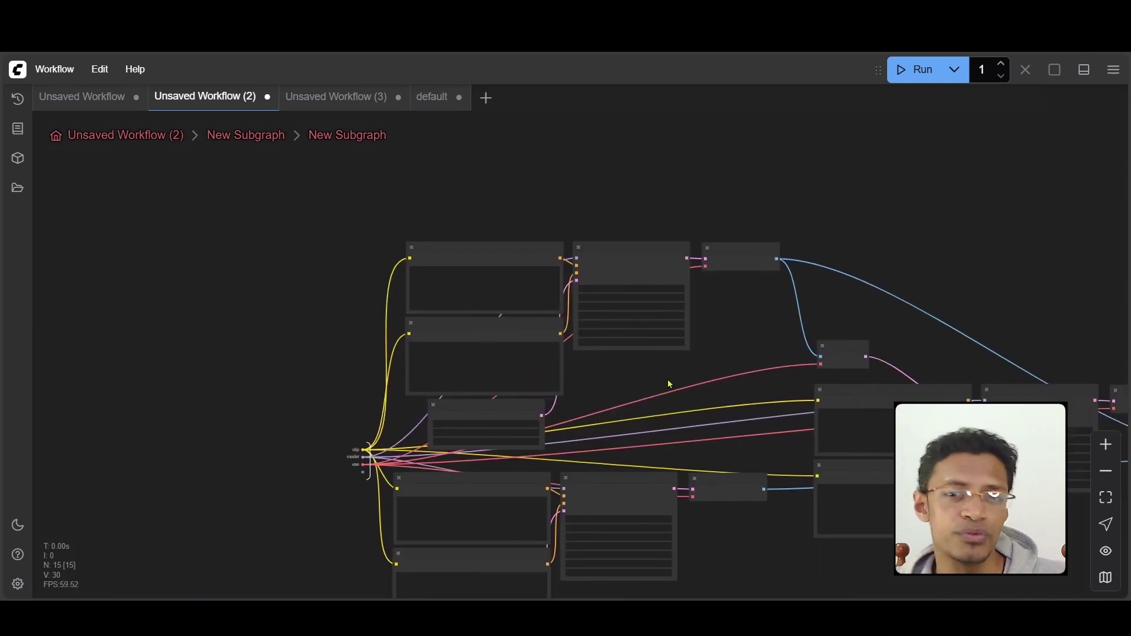
left_click_drag(431, 187, 748, 454)
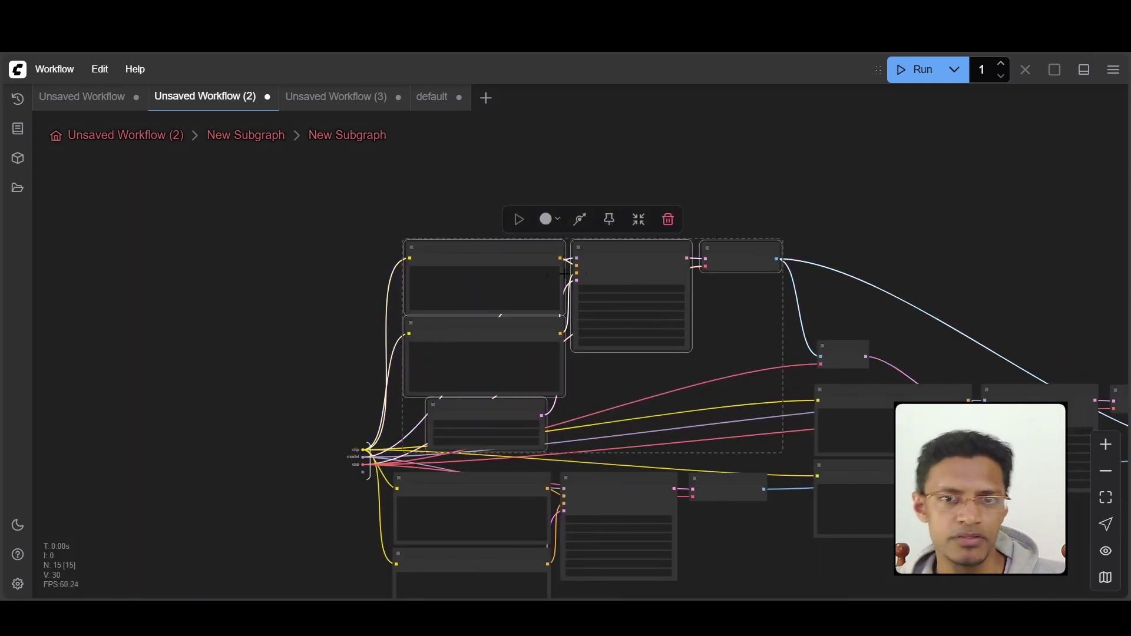
left_click_drag(498, 252, 418, 158)
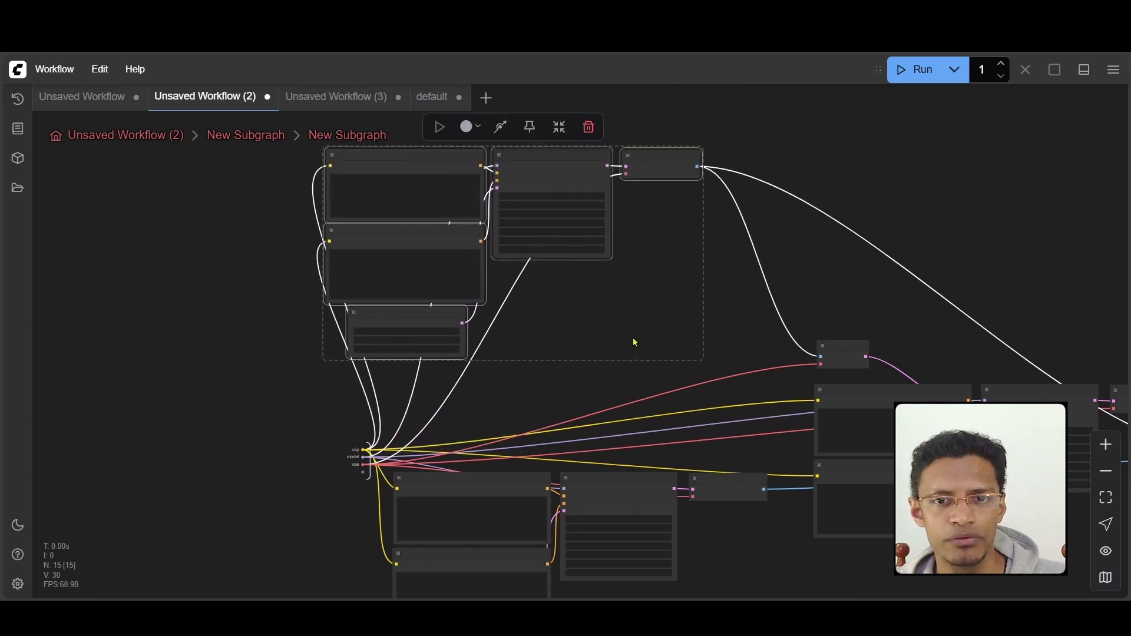
Select the lower group of prompt, latent, sampler and decode nodes and move it down and to the left.
scroll(633, 341, "down", 4)
left_click_drag(729, 419, 622, 307)
left_click_drag(383, 316, 621, 469)
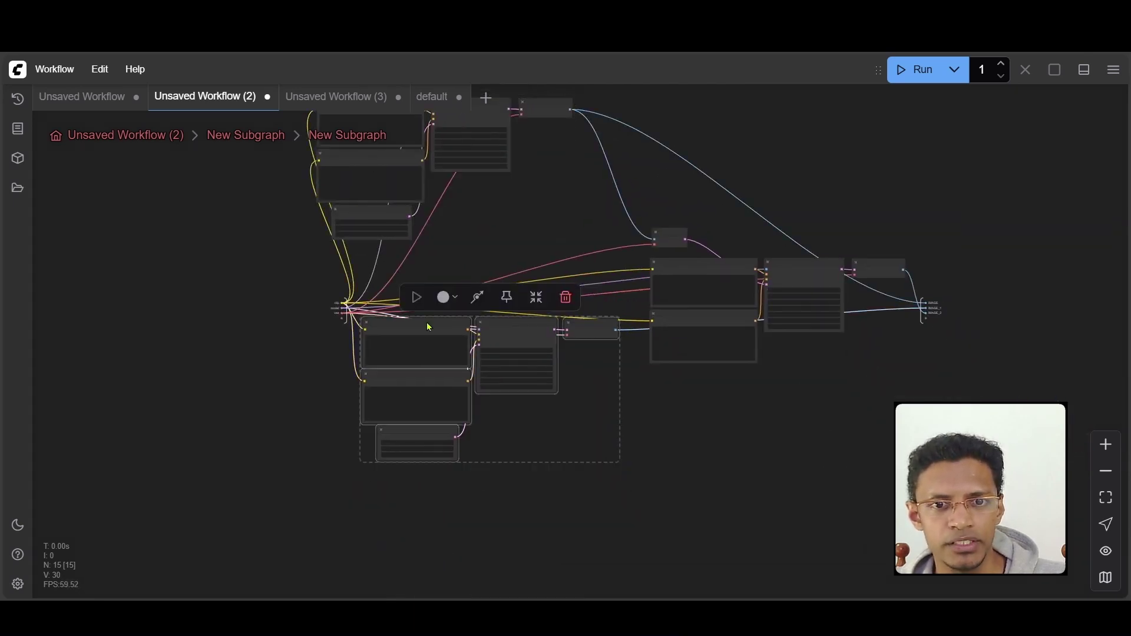
left_click_drag(430, 324, 272, 396)
Move the remaining right-hand group of prompt, sampler and decode nodes up, level with the upper-left group.
left_click(719, 450)
left_click_drag(933, 419, 724, 439)
left_click_drag(435, 209, 664, 383)
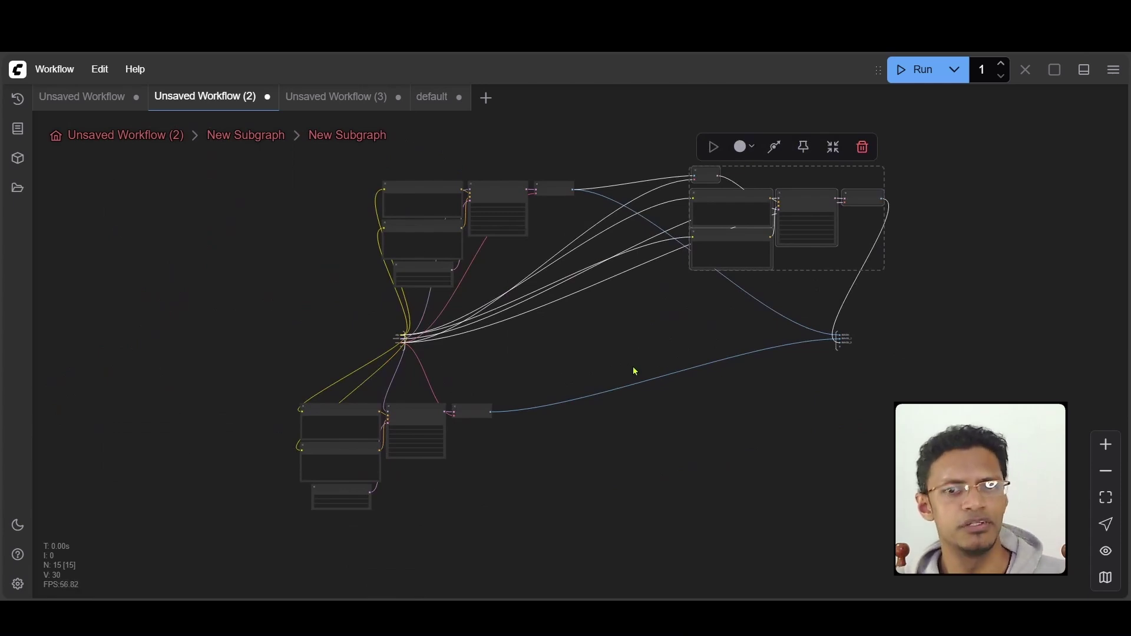
Select all nodes in the nested subgraph, and return to the top level of Unsaved Workflow (2).
left_click(884, 512)
mouse_move(284, 165)
left_mouse_down()
mouse_move(1053, 457)
mouse_move(1017, 501)
left_mouse_up()
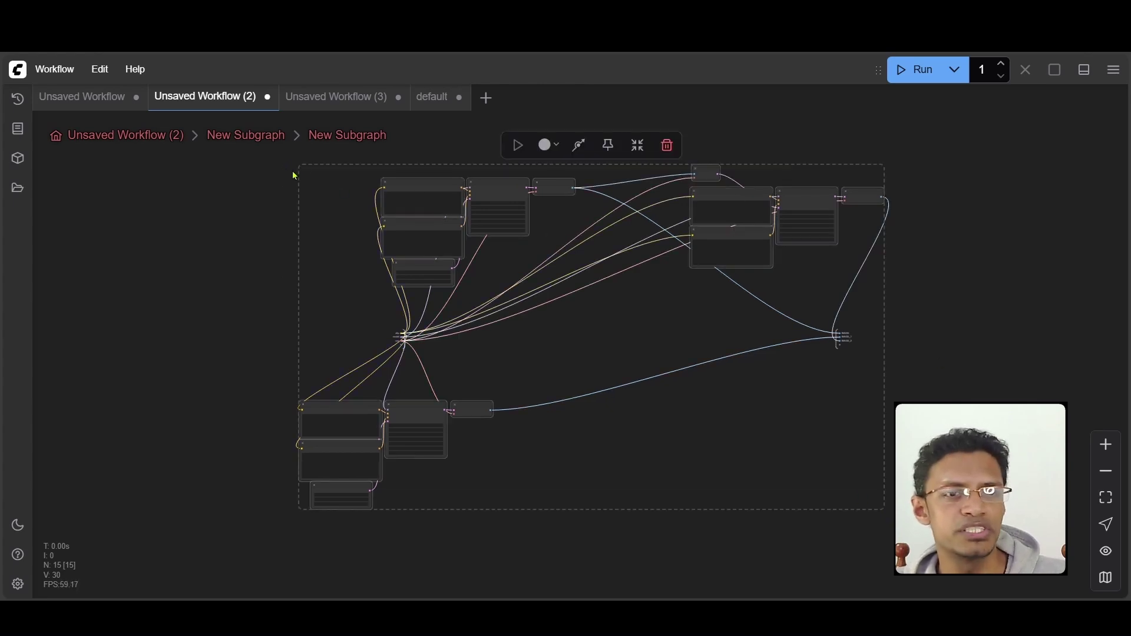
left_click(141, 136)
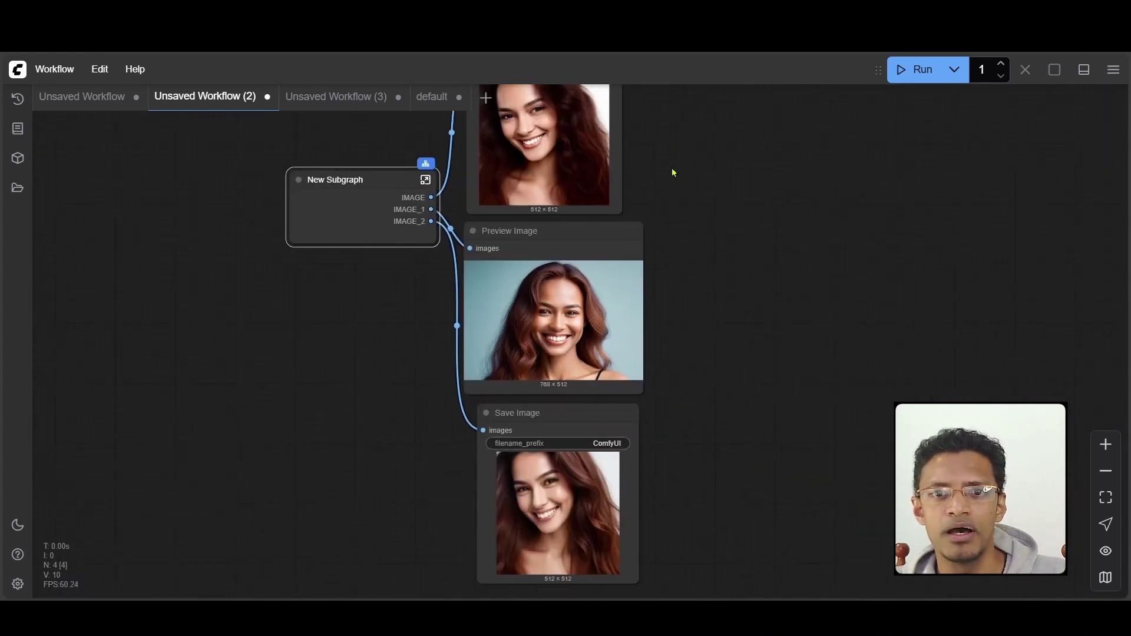
left_click_drag(331, 217, 478, 238)
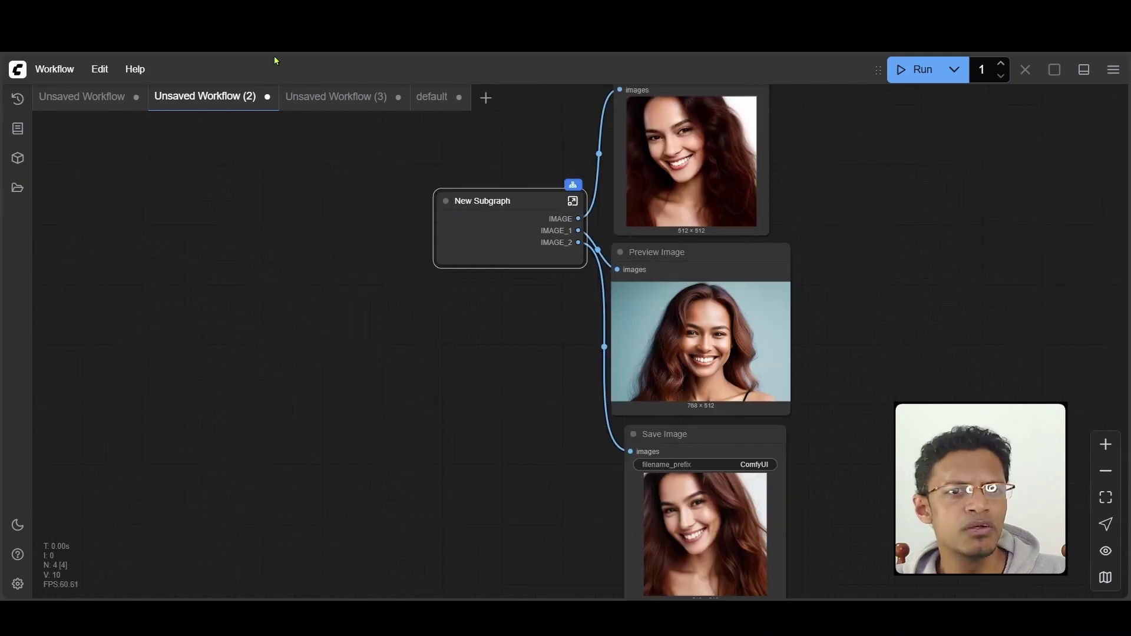
Open New Subgraph to view Load Checkpoint and the nested subgraph, and return to the top level with all image nodes in view.
left_click(572, 201)
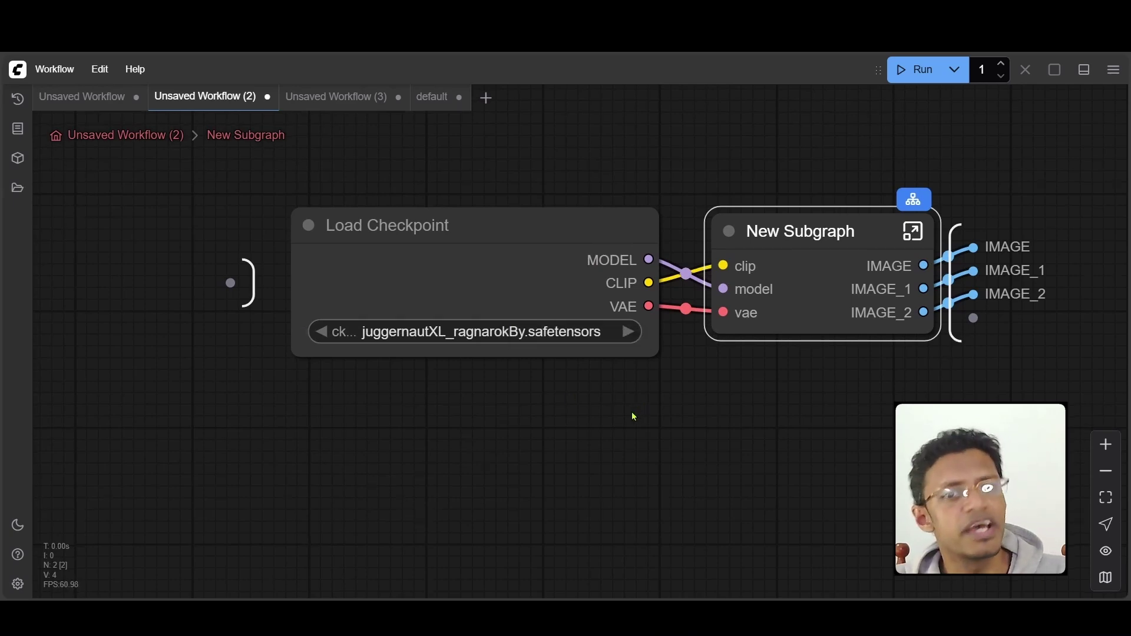
key("Escape")
scroll(541, 413, "down", 3)
left_click_drag(936, 414, 874, 401)
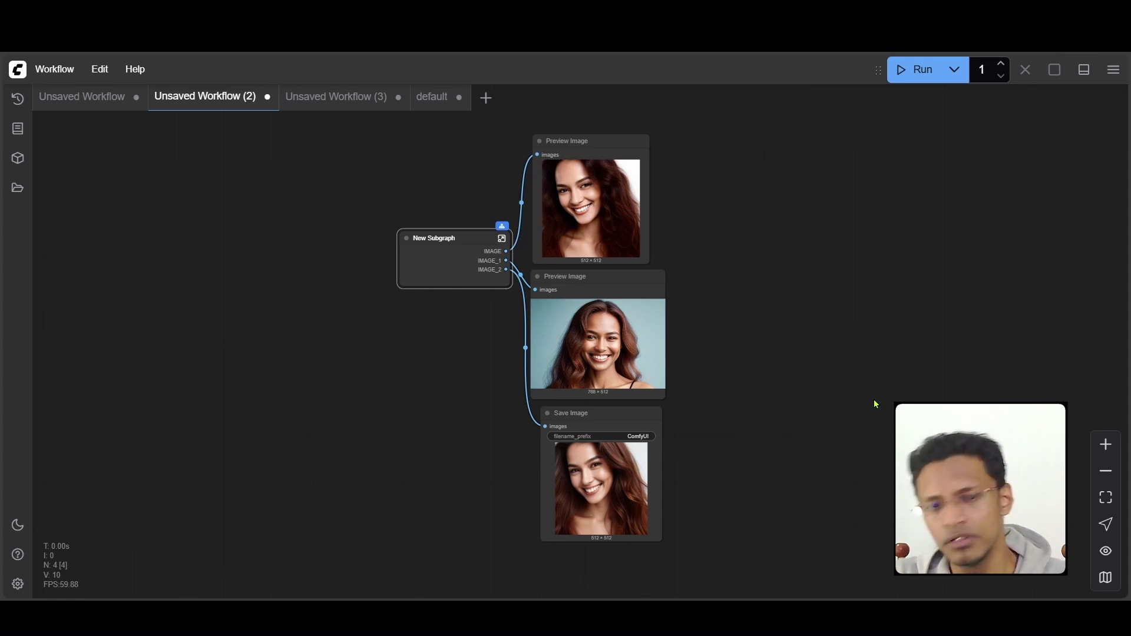
Open New Subgraph and the New Subgraph nested inside it to view its three node groups.
left_click(502, 238)
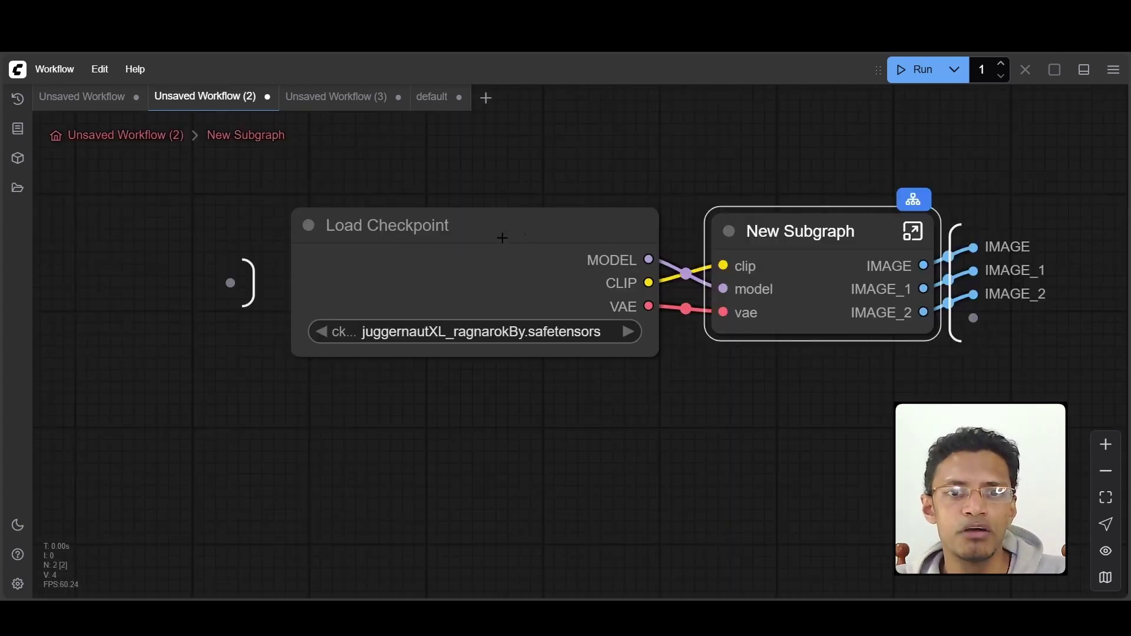
left_click(912, 231)
scroll(883, 354, "down", 4)
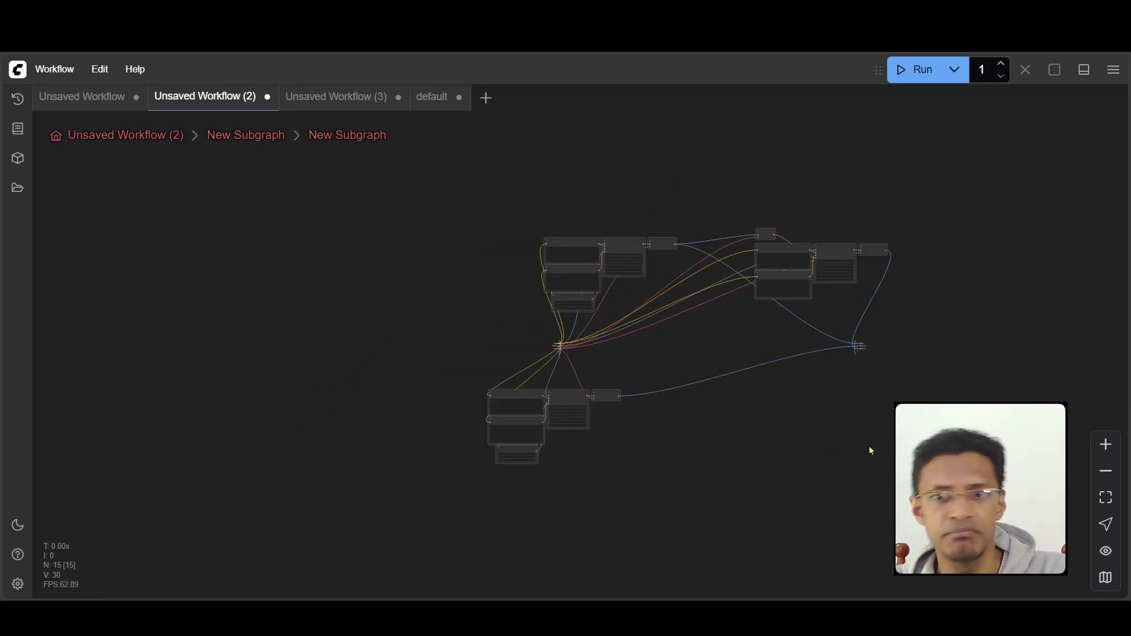
In the nested New Subgraph, set the upper-left KSampler's control after generate to randomize.
left_click(244, 137)
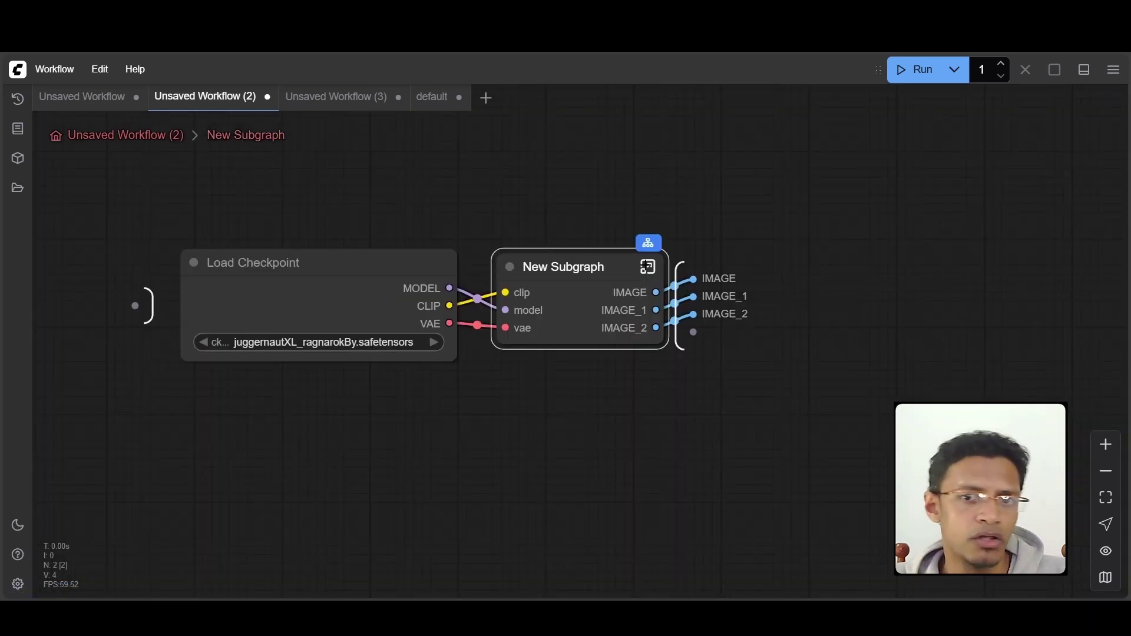
left_click(648, 267)
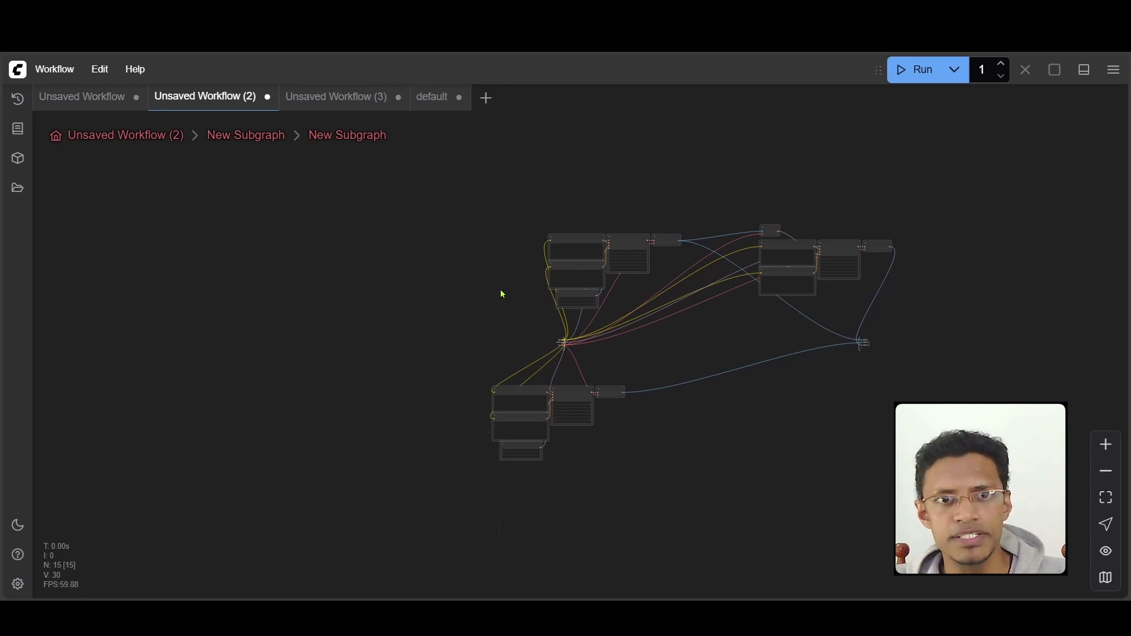
scroll(500, 295, "up", 3)
scroll(757, 240, "up", 5)
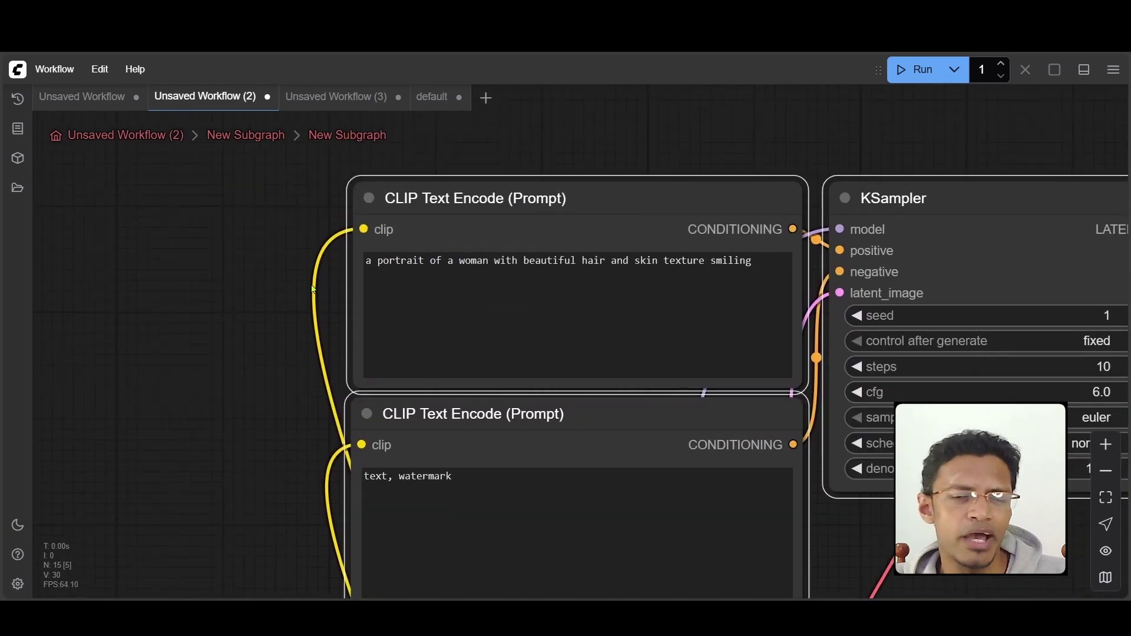
left_click_drag(319, 277, 177, 292)
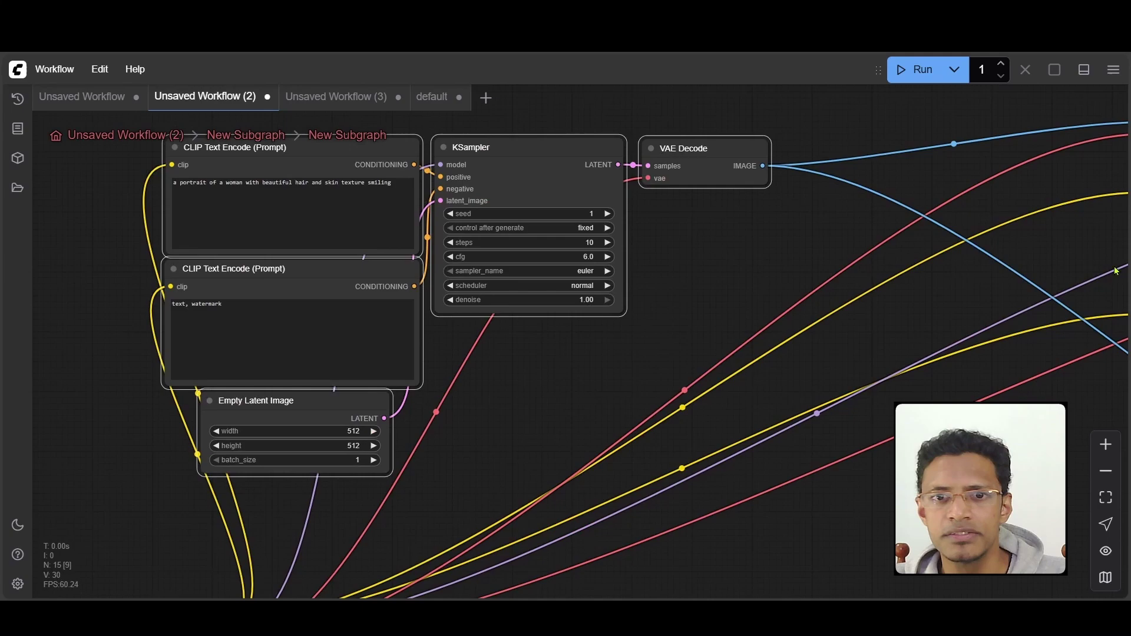
left_click_drag(704, 391, 851, 459)
scroll(757, 412, "up", 6)
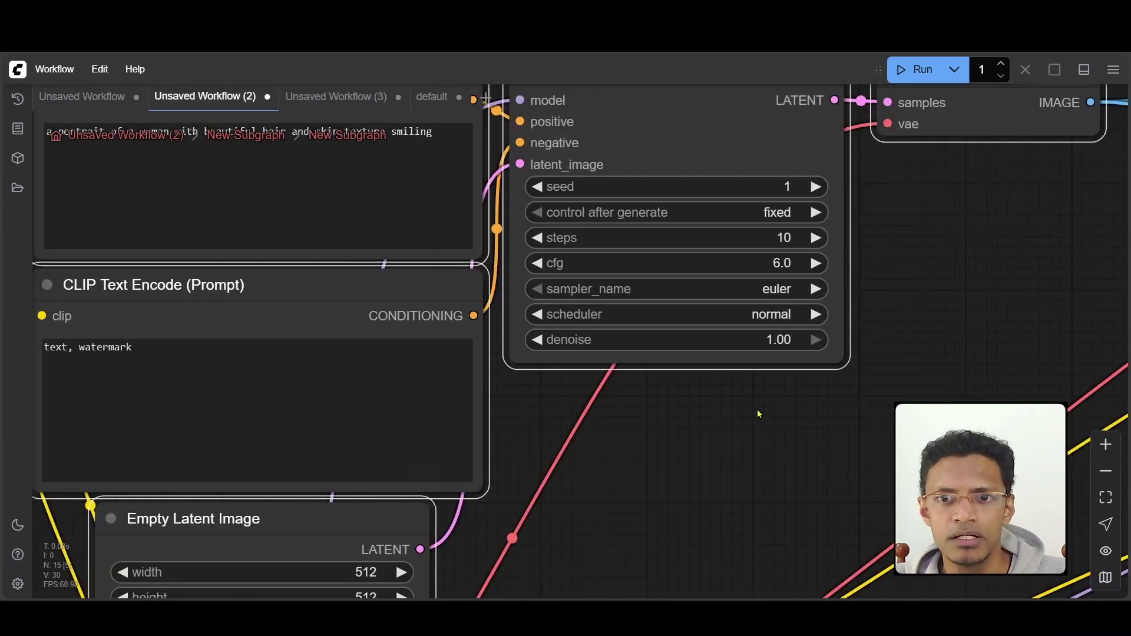
left_click_drag(757, 412, 765, 467)
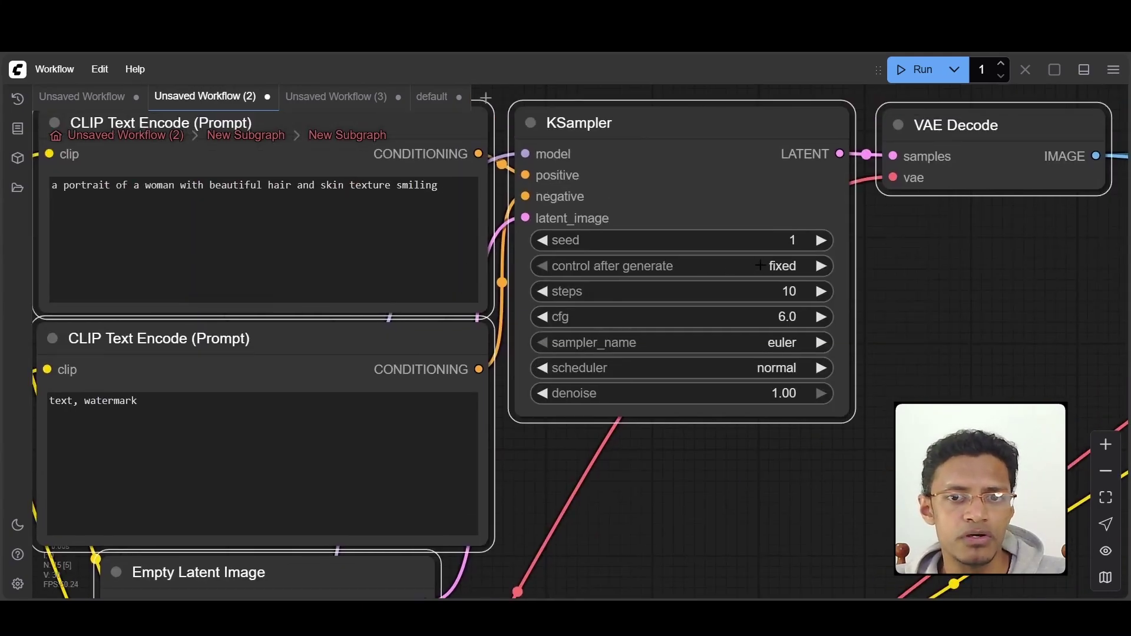
left_click(800, 267)
left_click(825, 313)
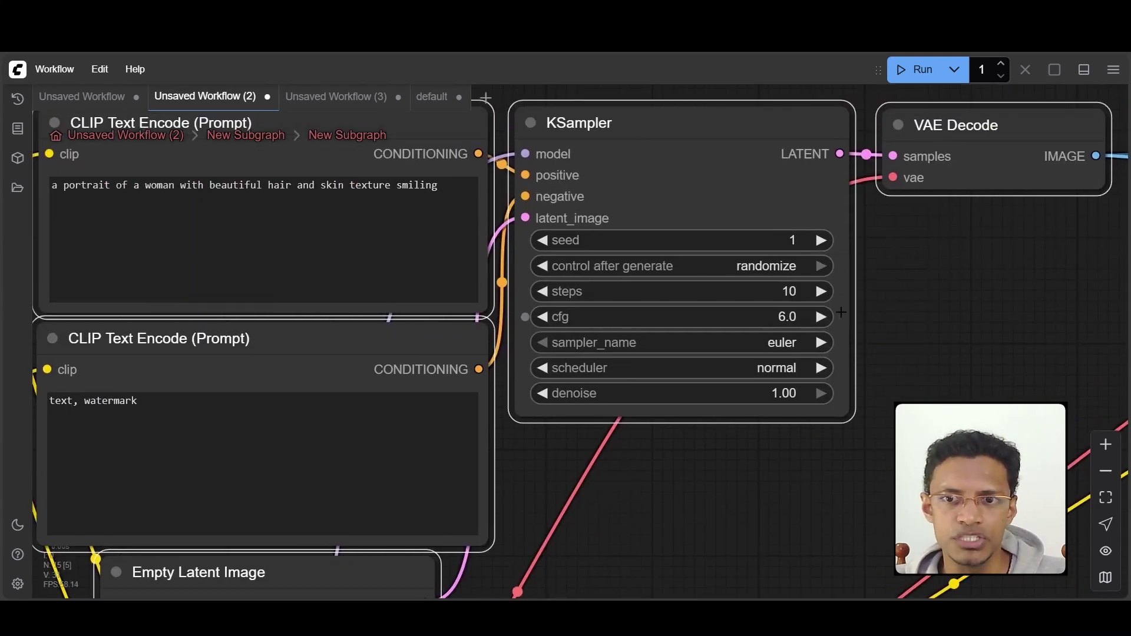
Set control after generate to randomize on the right-hand group's KSampler with 0.75 denoise.
scroll(934, 331, "down", 5)
scroll(868, 351, "up", 3)
scroll(869, 351, "up", 3)
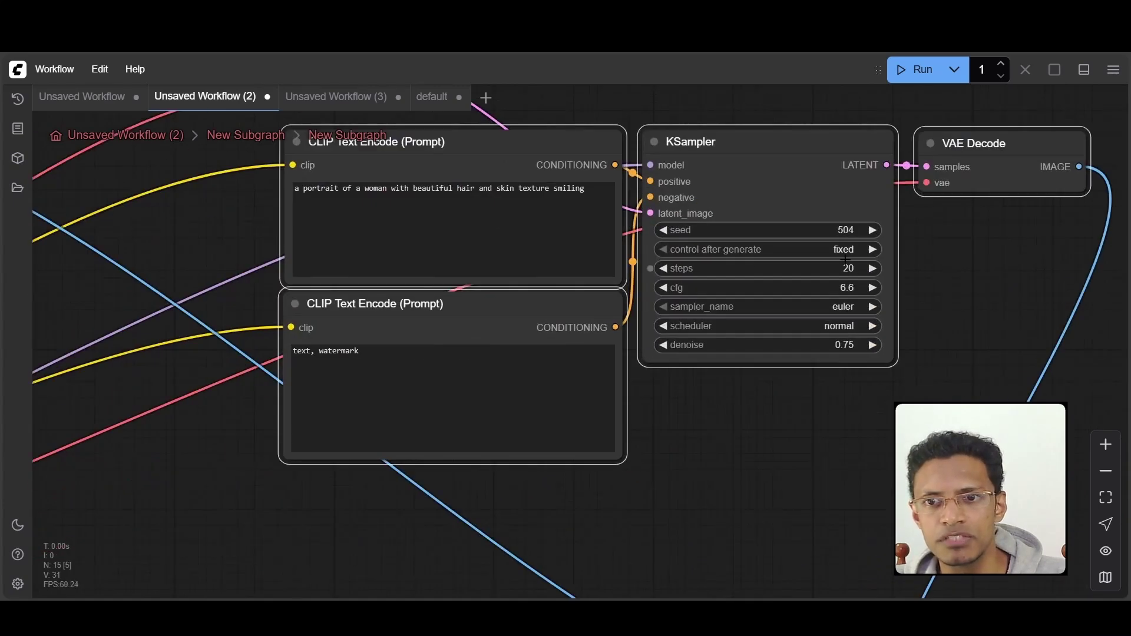
left_click(841, 252)
left_click(889, 297)
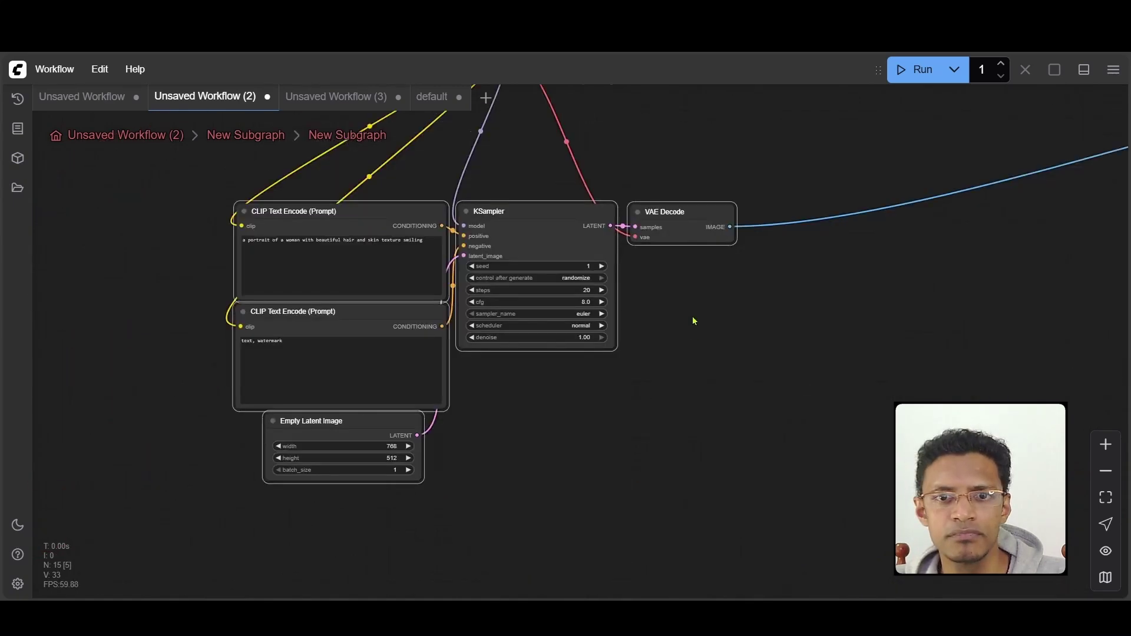
scroll(776, 298, "down", 7)
left_click_drag(922, 194, 758, 372)
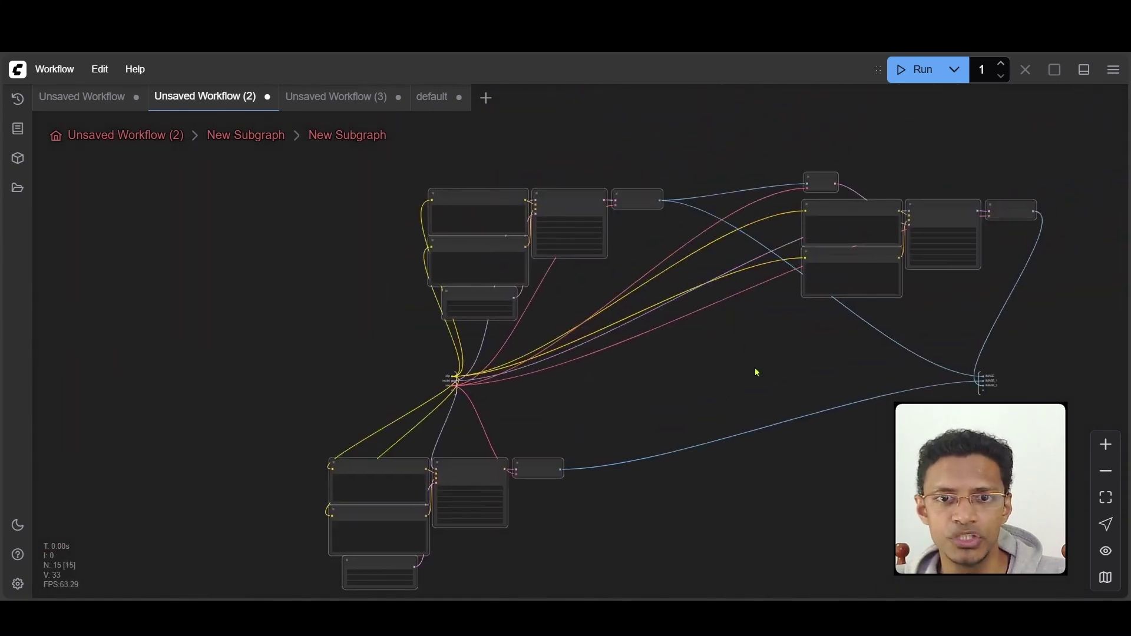
Return to the top level of Unsaved Workflow (2) and run the workflow to generate new images.
left_click(156, 137)
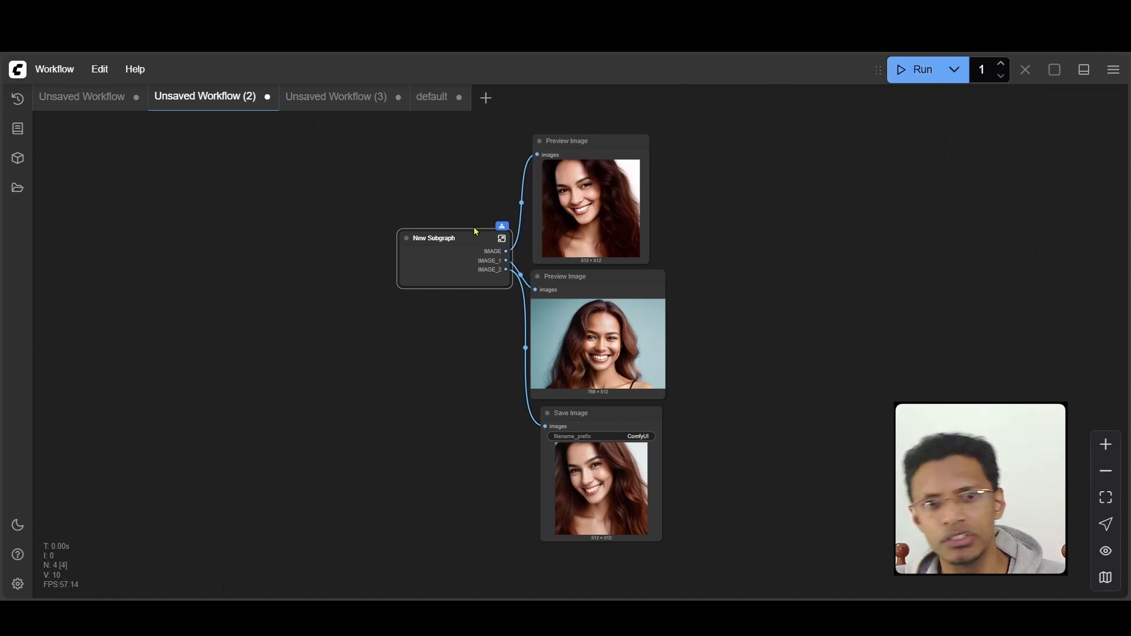
scroll(406, 282, "up", 5)
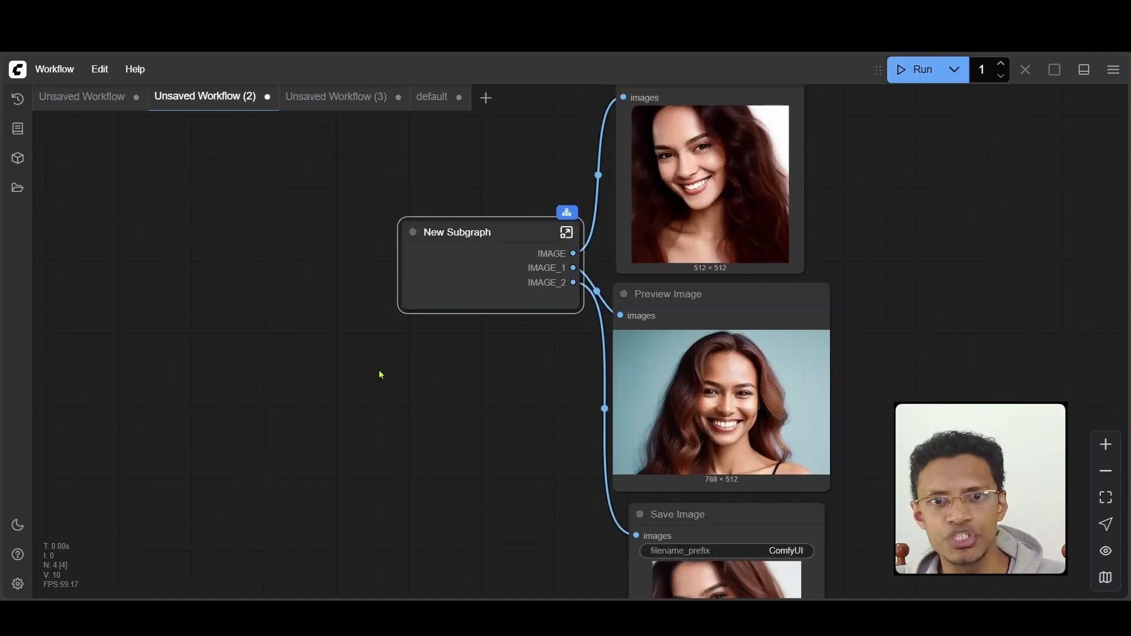
left_click(917, 76)
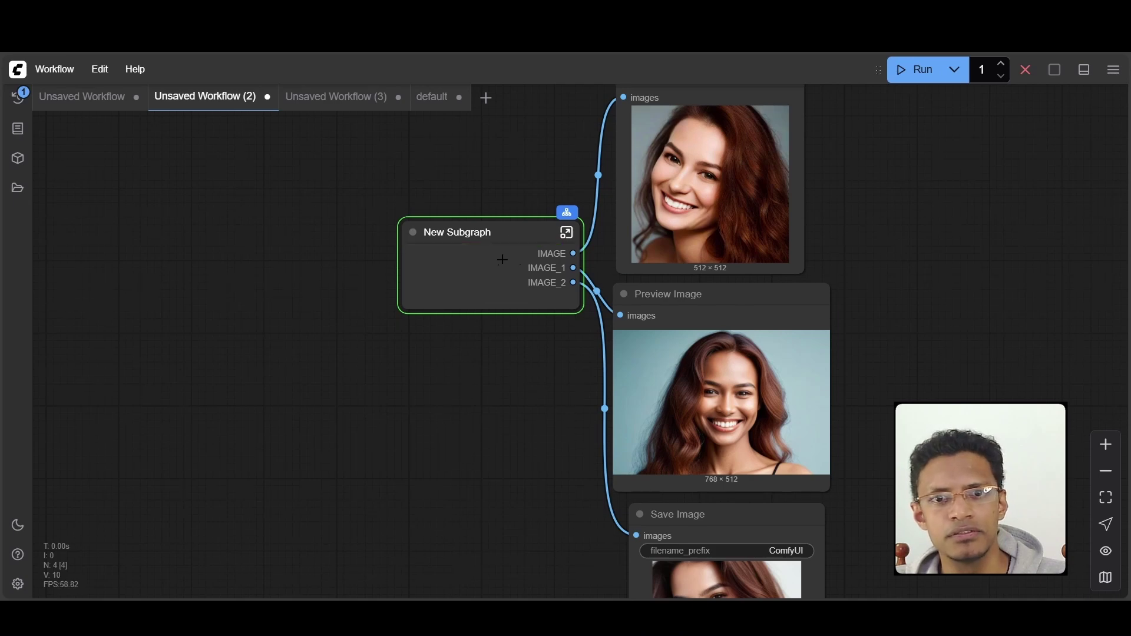
scroll(795, 459, "down", 4)
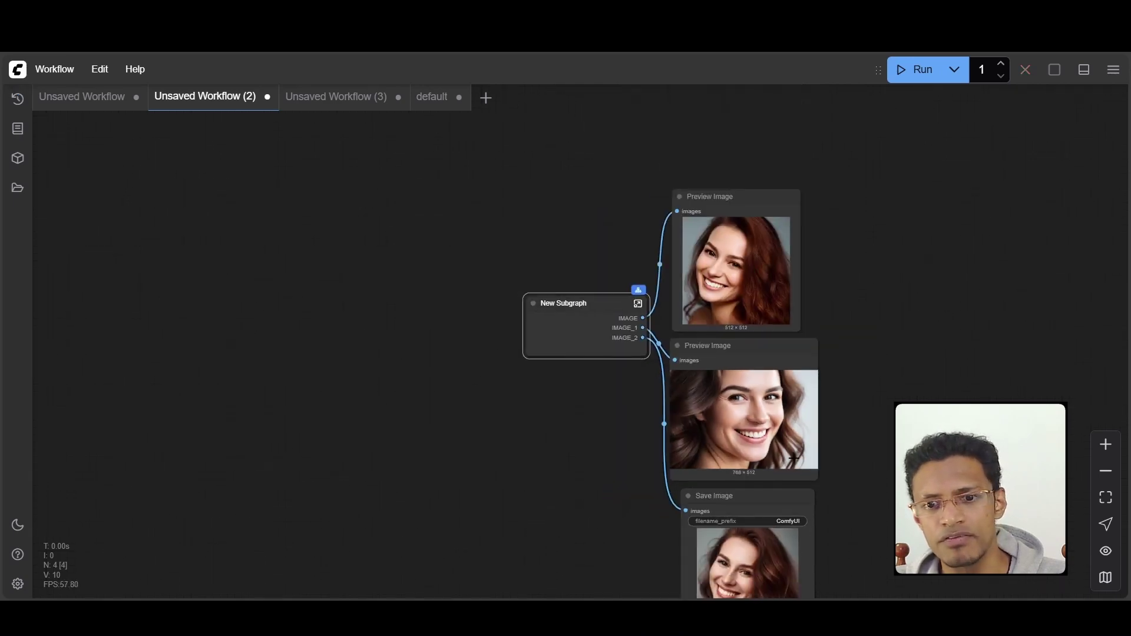
Move Save Image beside the upper Preview Image, leaving a gap between the two nodes and keeping their tops roughly level.
left_click_drag(848, 531, 642, 454)
left_click_drag(524, 435, 685, 174)
left_click_drag(582, 293, 560, 325)
left_click_drag(864, 267, 882, 317)
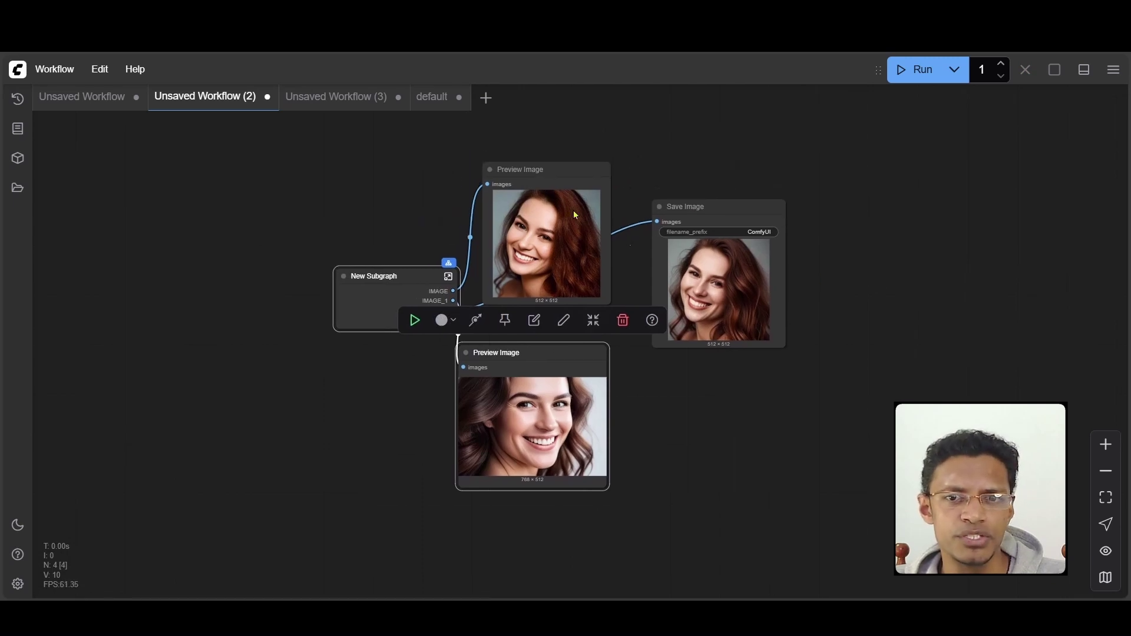
left_click_drag(709, 221, 689, 198)
mouse_move(553, 175)
left_mouse_down()
mouse_move(535, 167)
mouse_move(543, 175)
left_mouse_up()
scroll(567, 206, "up", 6)
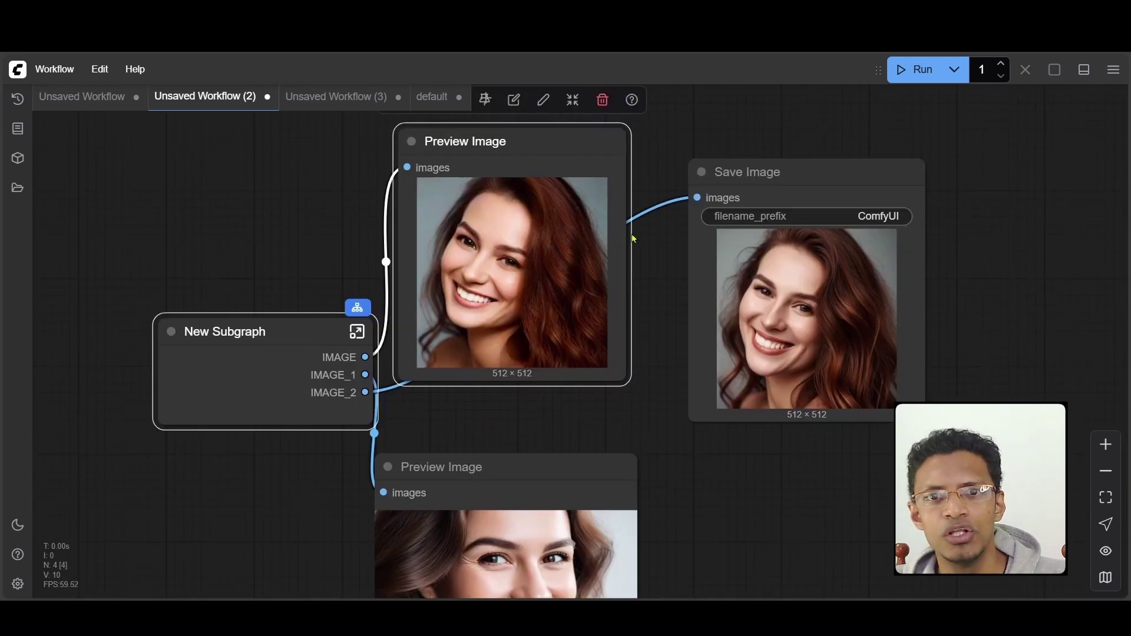
left_click_drag(529, 137, 566, 159)
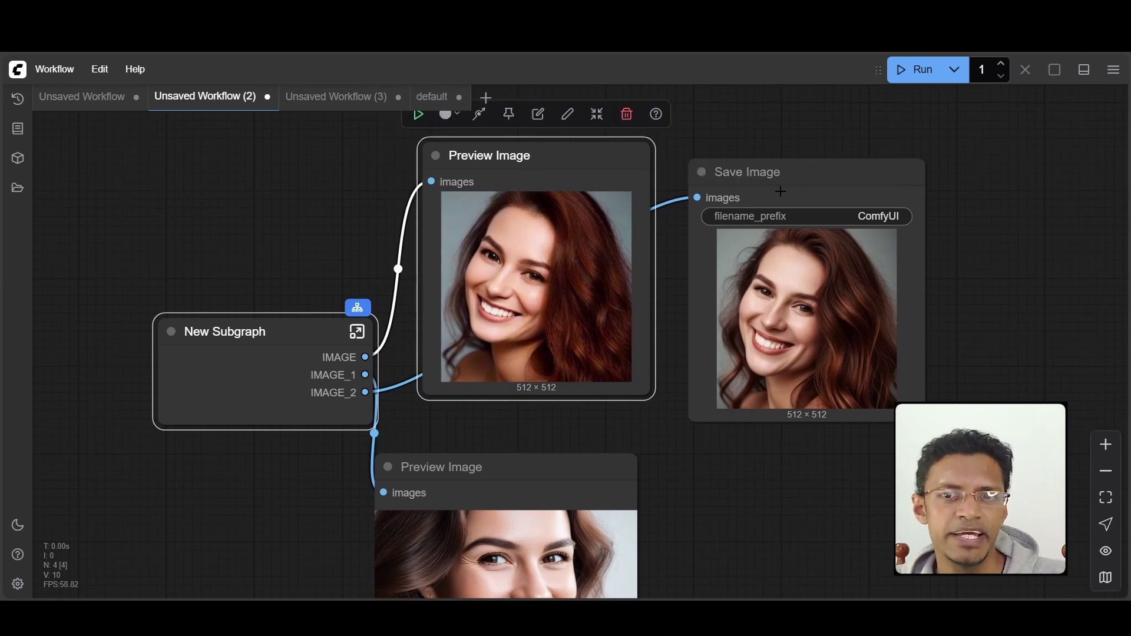
mouse_move(779, 170)
left_mouse_down()
mouse_move(808, 194)
mouse_move(779, 154)
left_mouse_up()
Place the 768 × 512 Preview Image at the far end of the image row, past Save Image, and run the workflow.
left_click_drag(555, 474, 1038, 257)
scroll(722, 490, "down", 3)
left_click_drag(763, 481, 650, 465)
left_click_drag(443, 133, 689, 447)
left_click(886, 257)
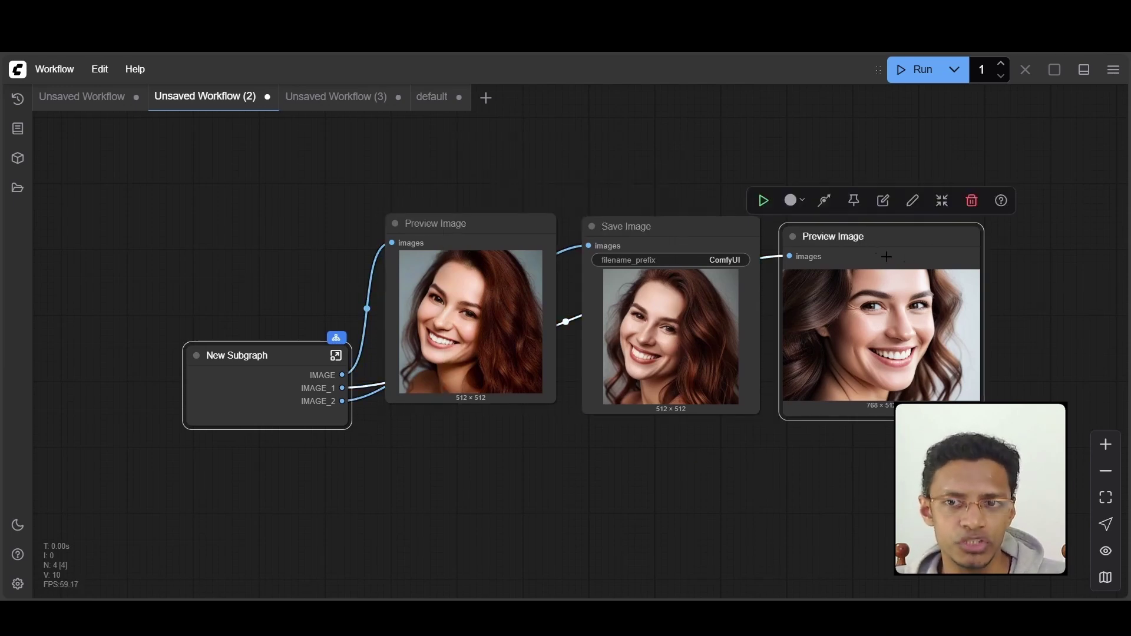
left_click(1036, 270)
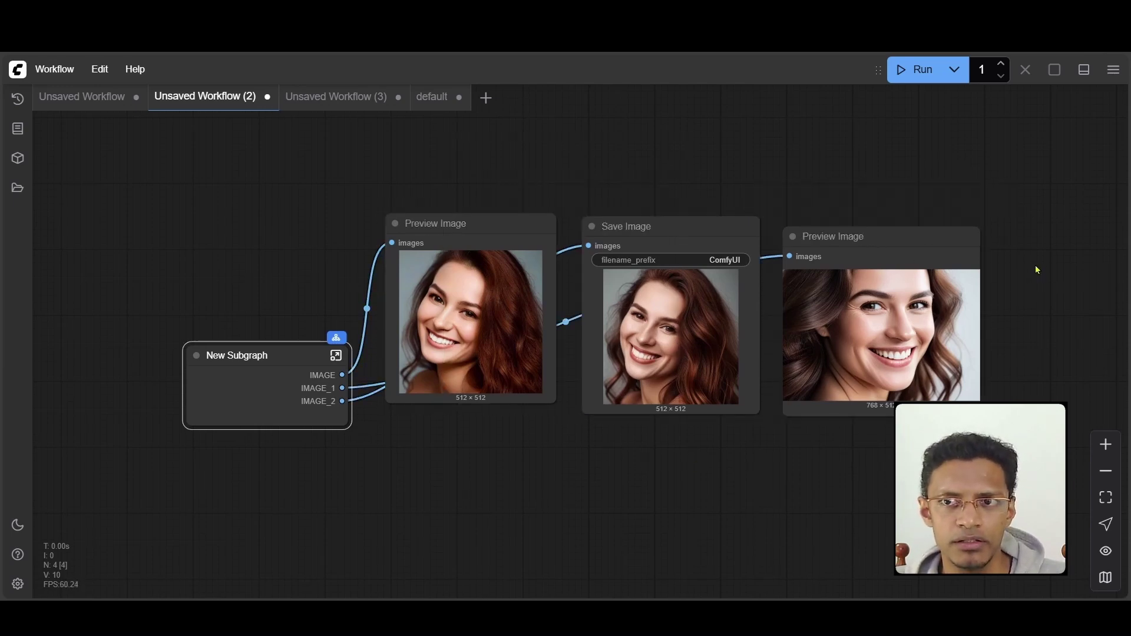
left_click(920, 69)
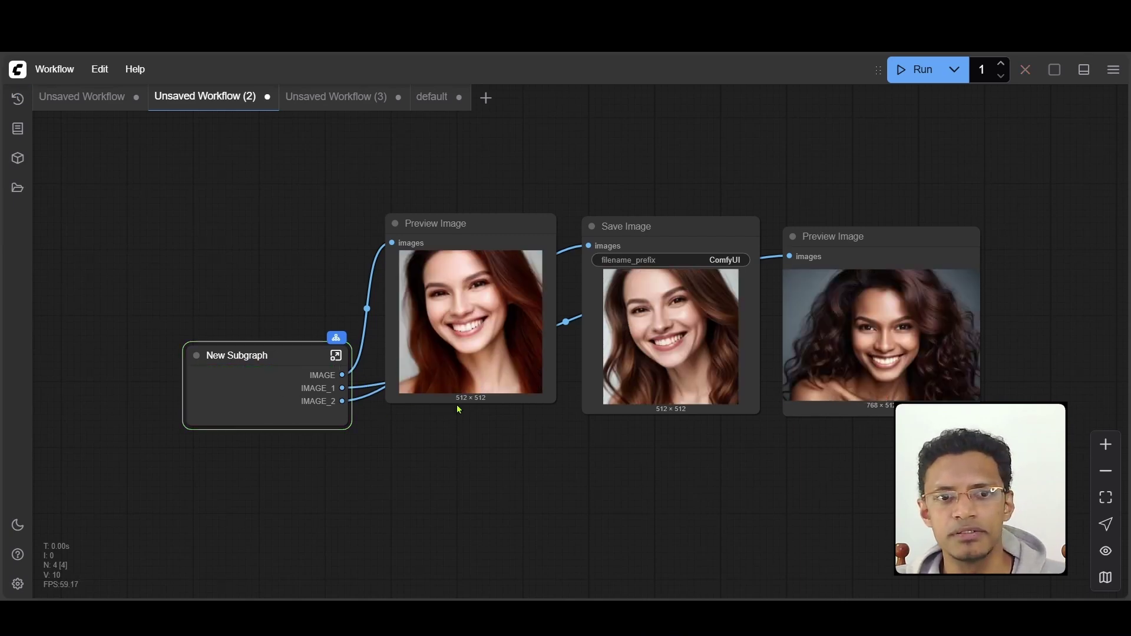
Adjust the positions of both Preview Image nodes and Save Image to form an even, nearly level row.
left_click_drag(507, 238, 494, 189)
left_click_drag(660, 242, 636, 321)
left_click_drag(837, 247, 849, 237)
left_click_drag(654, 324, 672, 214)
left_click_drag(459, 177, 469, 224)
left_click_drag(655, 233, 655, 253)
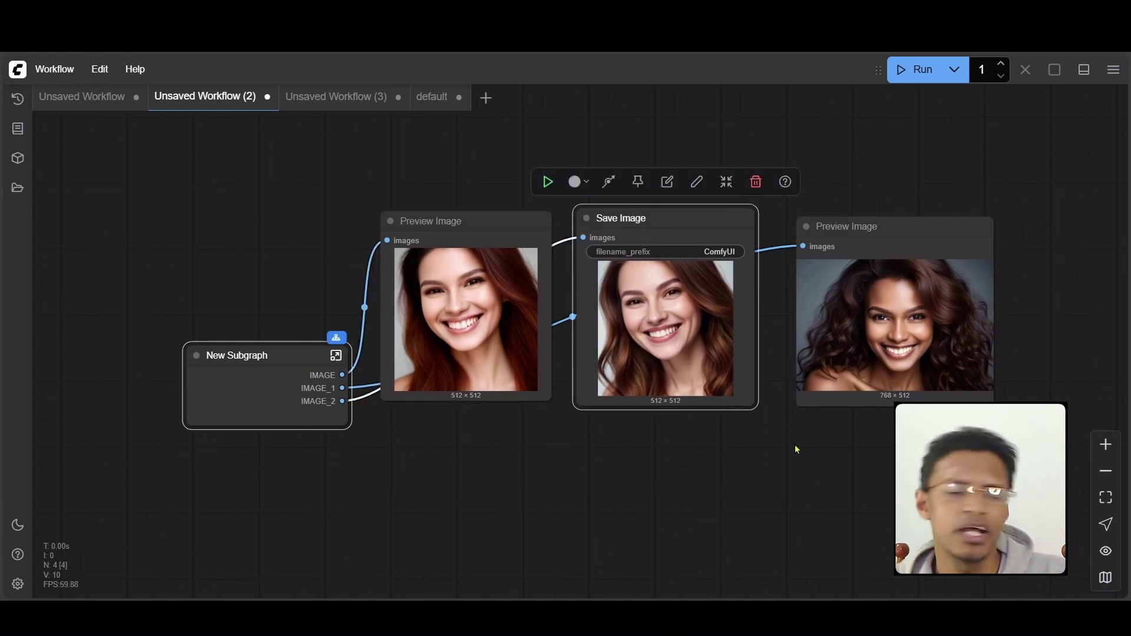
mouse_move(639, 208)
left_mouse_down()
mouse_move(631, 204)
mouse_move(646, 211)
left_mouse_up()
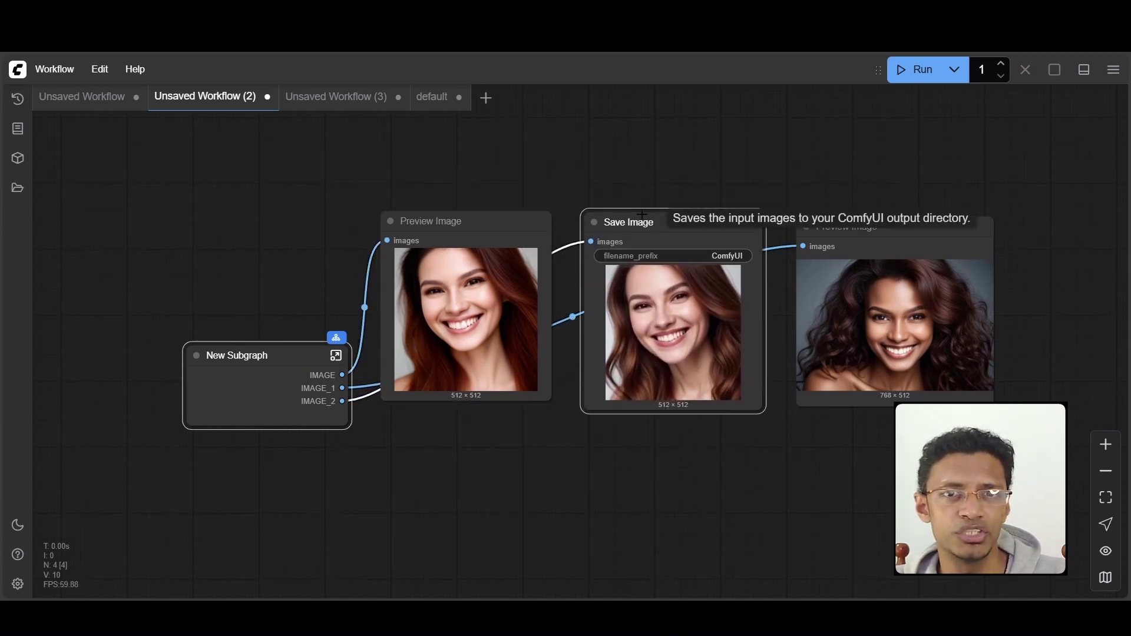
mouse_move(691, 255)
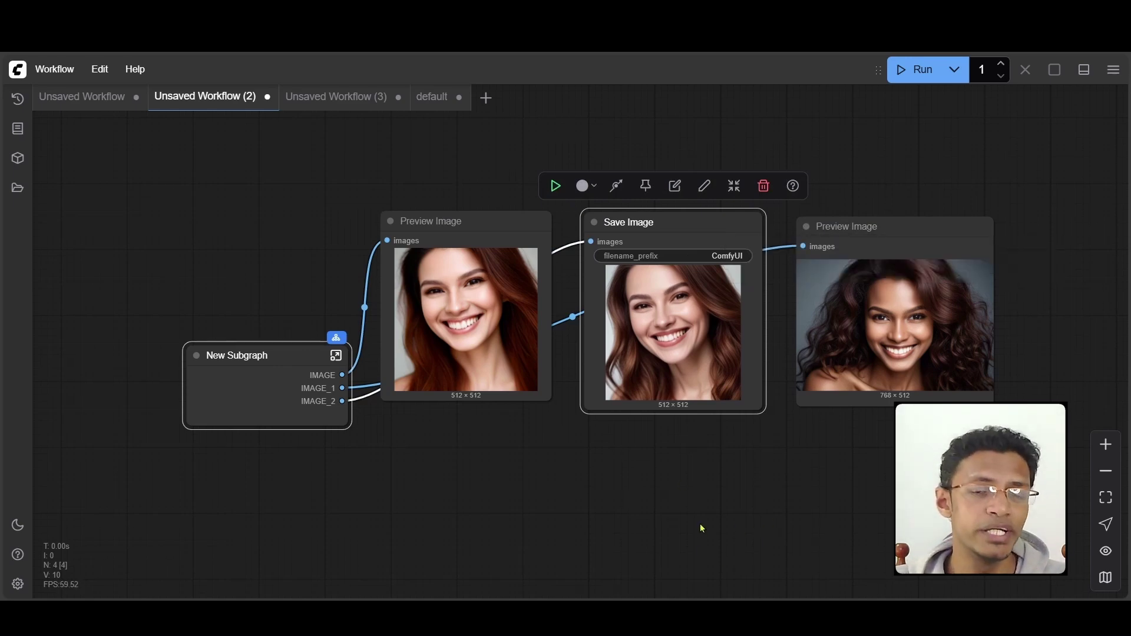
Open New Subgraph and its nested subgraph to review the upper-left prompt and sampler nodes, and return to the top level.
scroll(279, 433, "up", 5)
left_click_drag(331, 460, 520, 466)
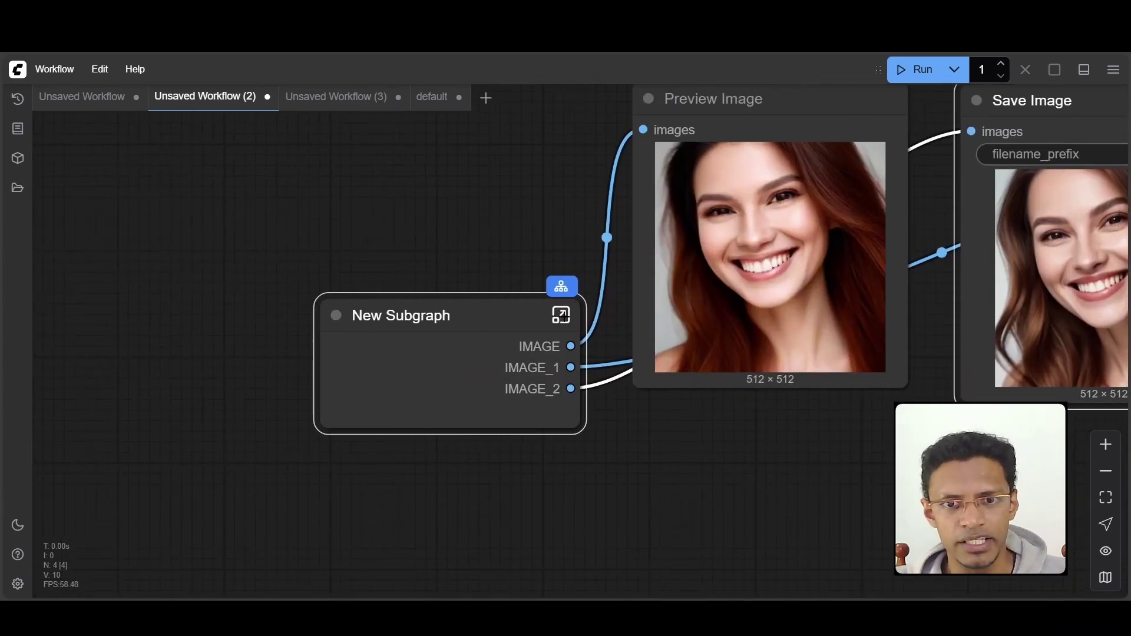
left_click(561, 315)
left_click(650, 267)
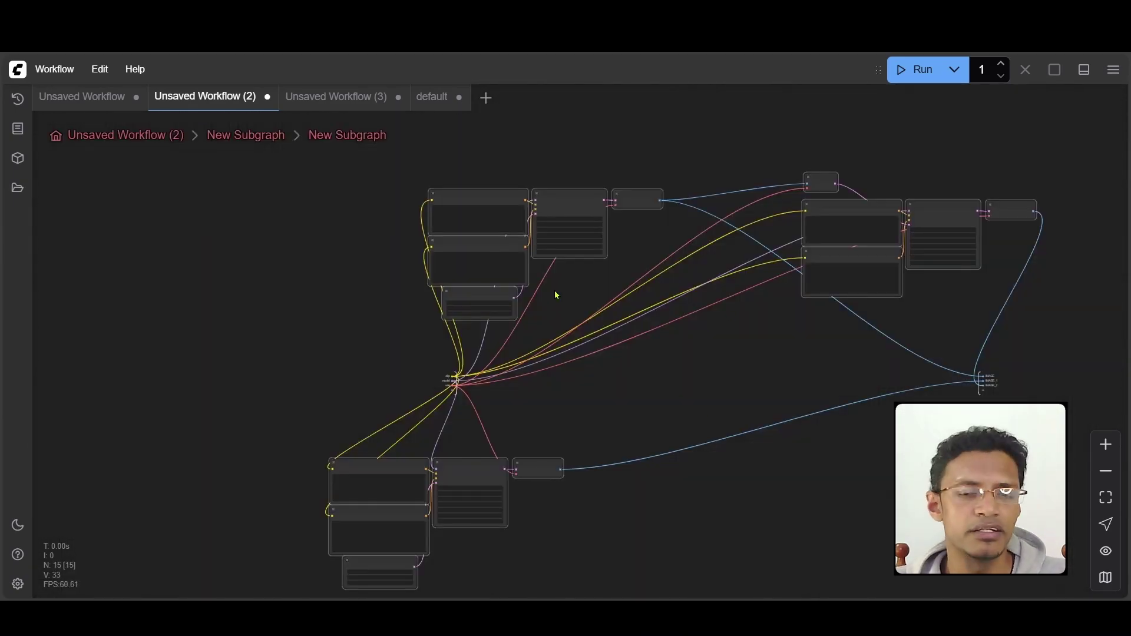
scroll(557, 295, "up", 10)
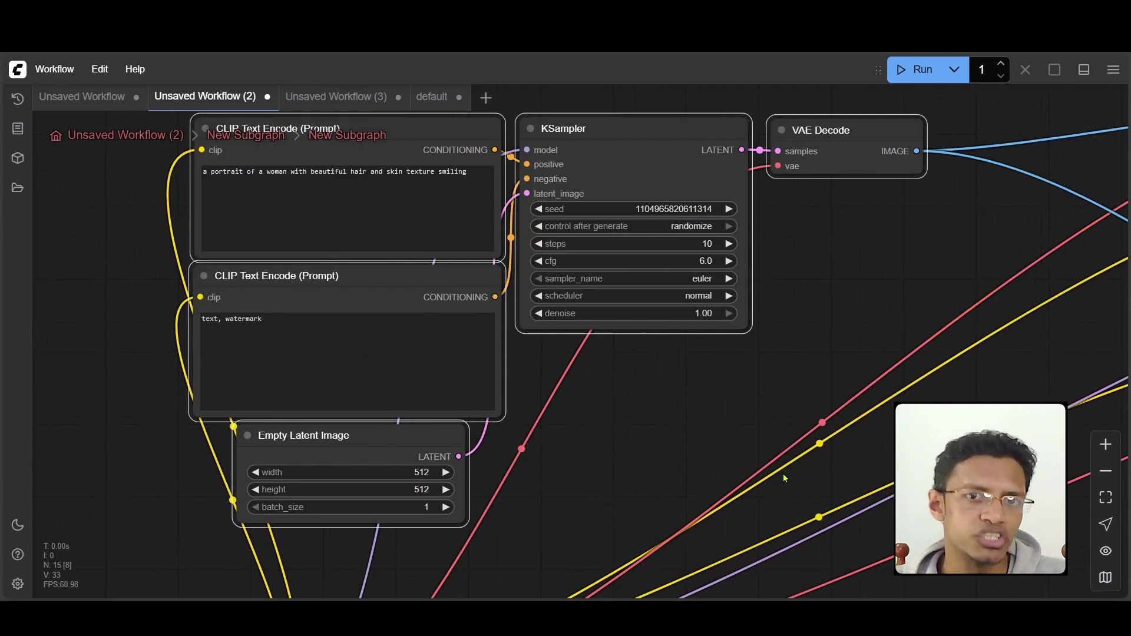
scroll(782, 473, "down", 8)
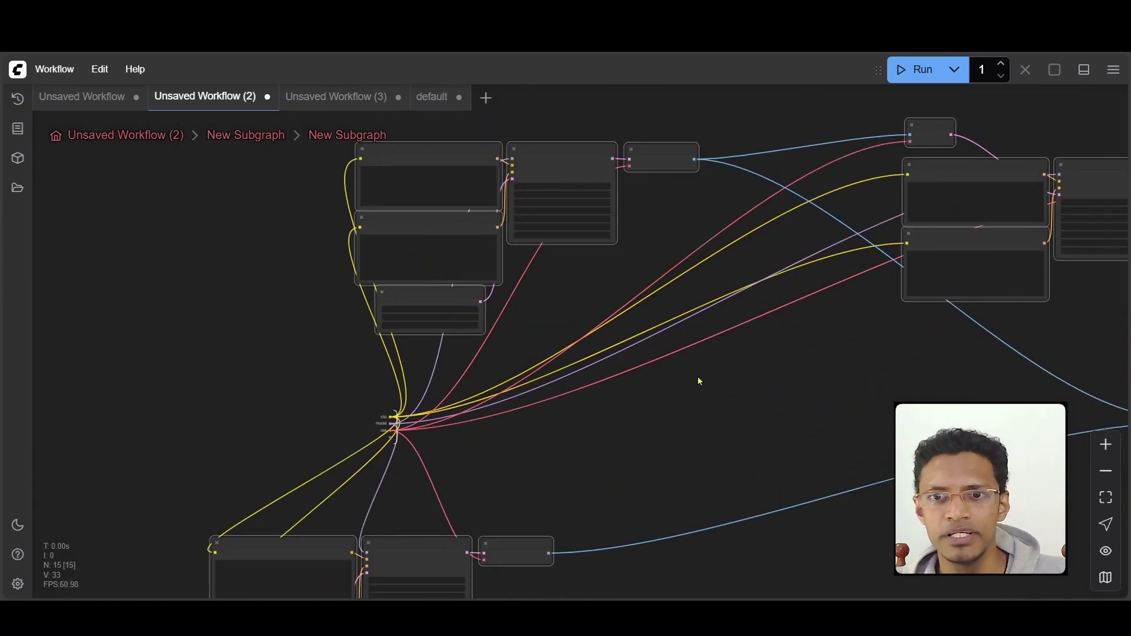
left_click(154, 135)
Nudge the first Preview Image toward Save Image, and clear the selection with all three image nodes in view.
left_click_drag(627, 184, 640, 188)
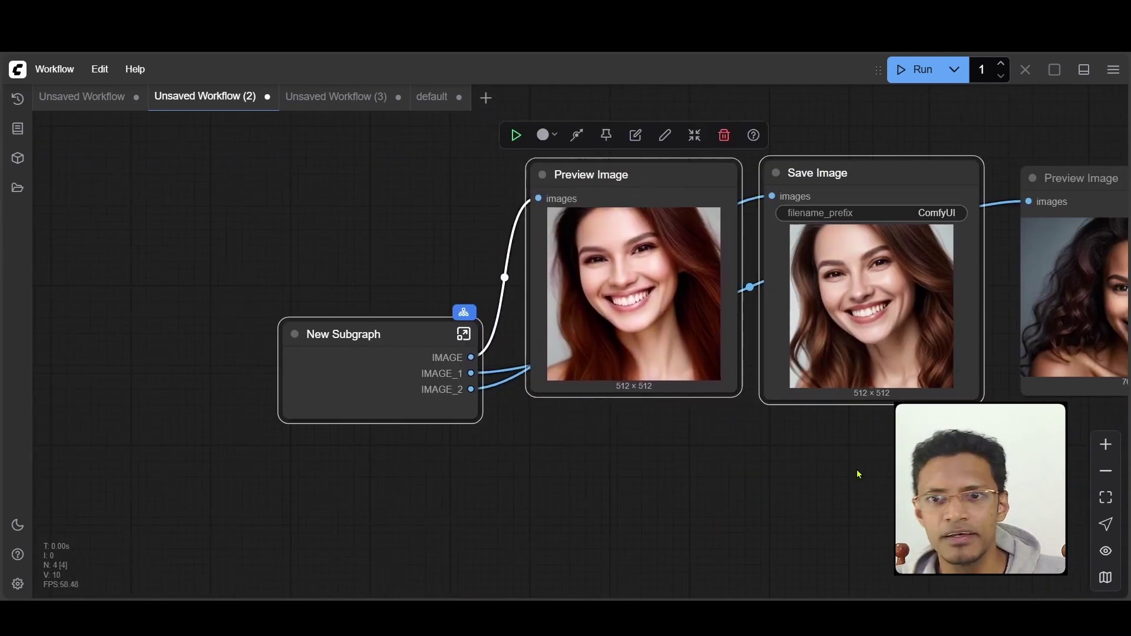
left_click_drag(859, 475, 684, 477)
left_click(714, 179)
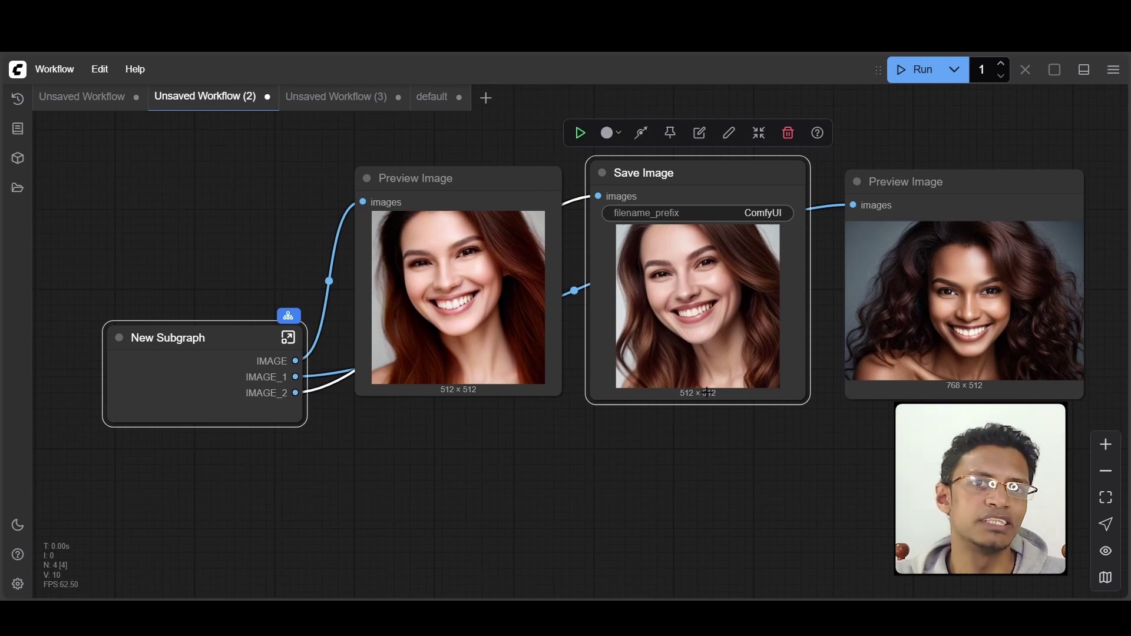
left_click(679, 476)
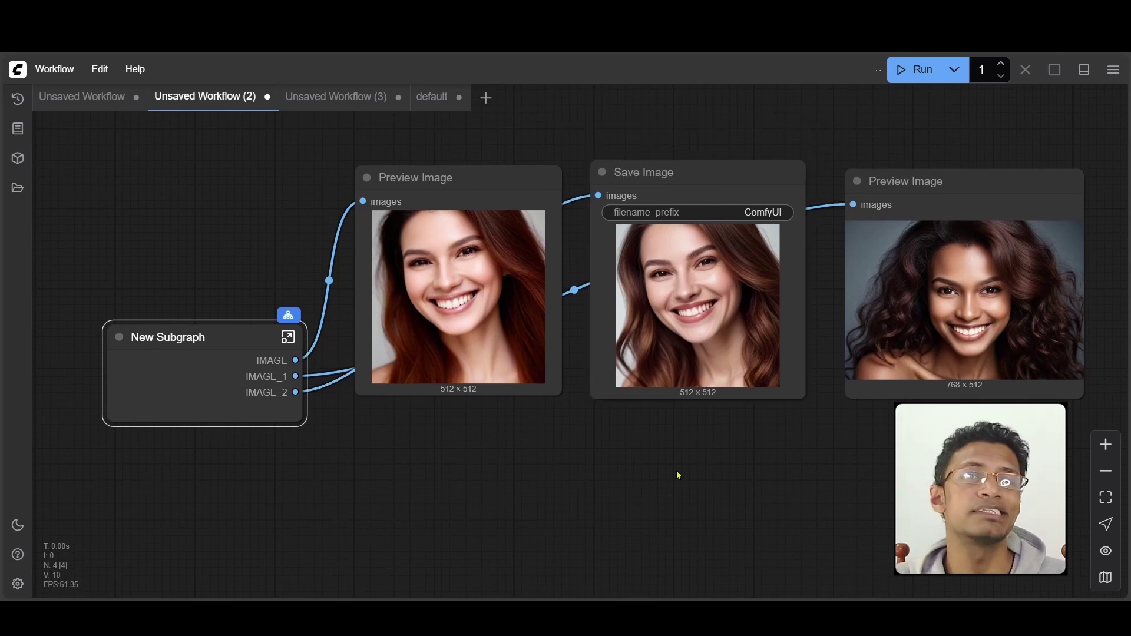
scroll(676, 466, "down", 1)
Execute only the 768 × 512 Preview Image output, and move that node slightly lower than the other image nodes.
left_click(899, 185)
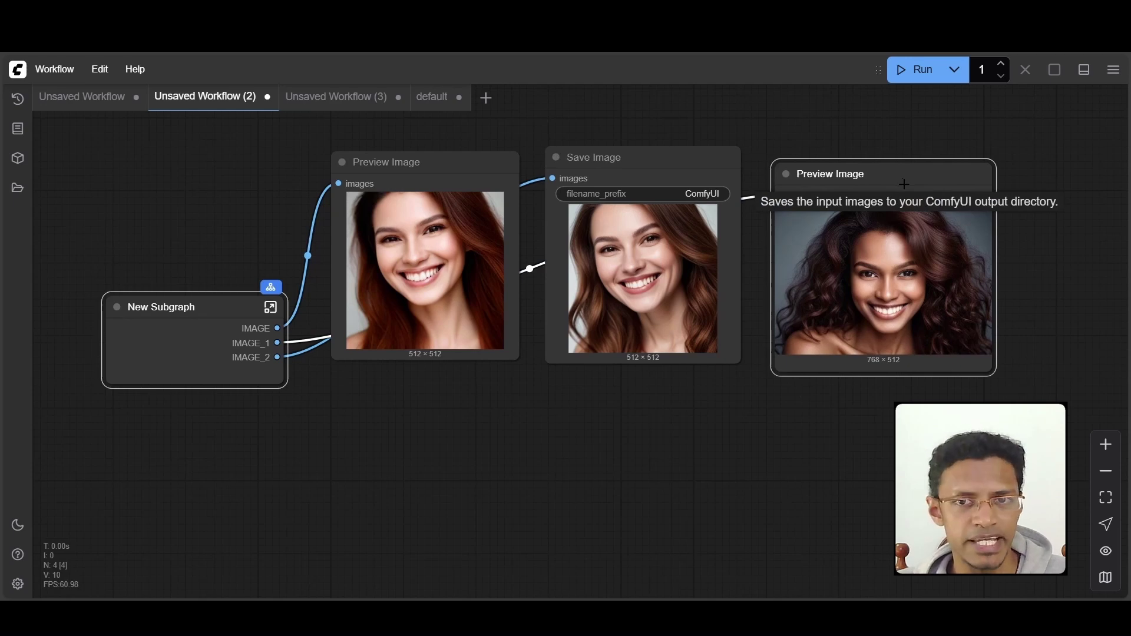
mouse_move(905, 184)
left_mouse_down()
mouse_move(942, 294)
mouse_move(929, 239)
mouse_move(888, 171)
left_mouse_up()
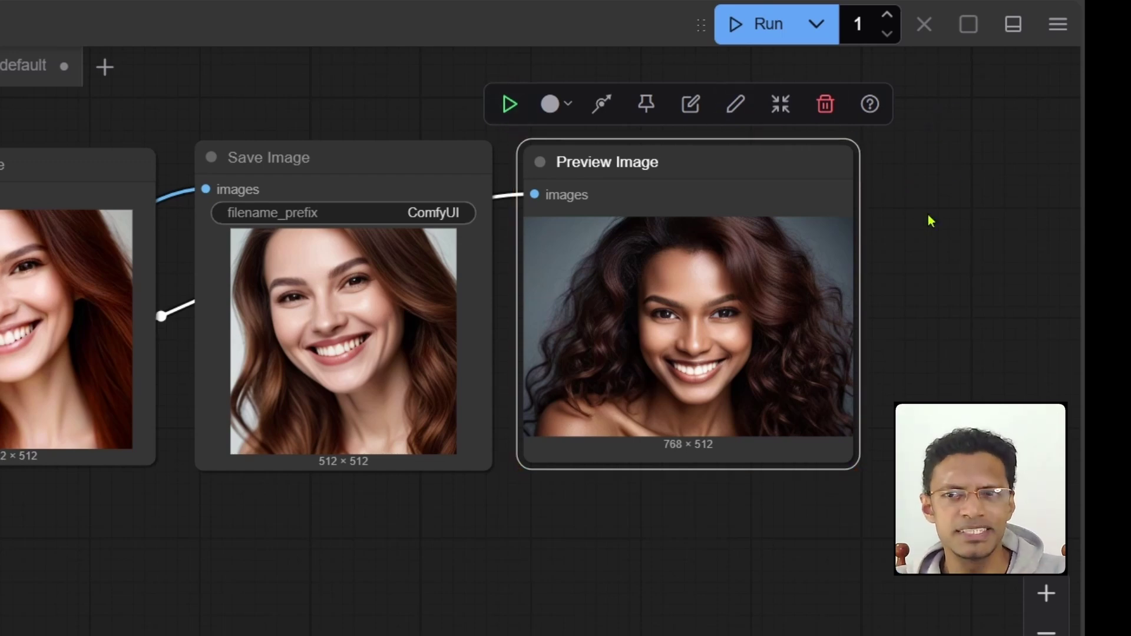
left_click(781, 107)
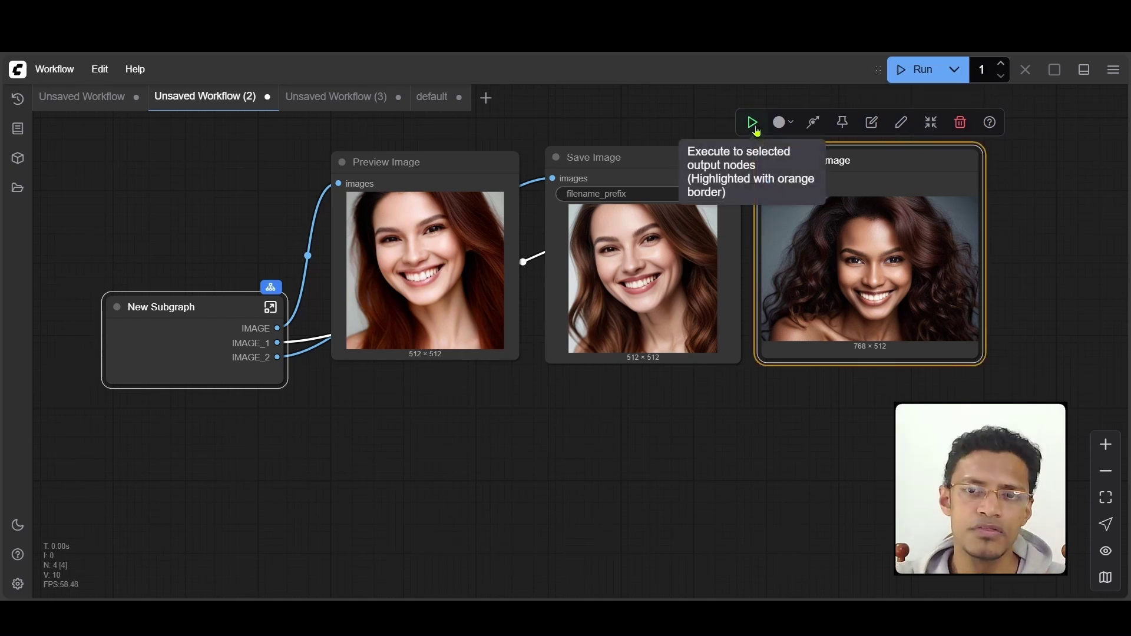
left_click_drag(887, 165, 844, 185)
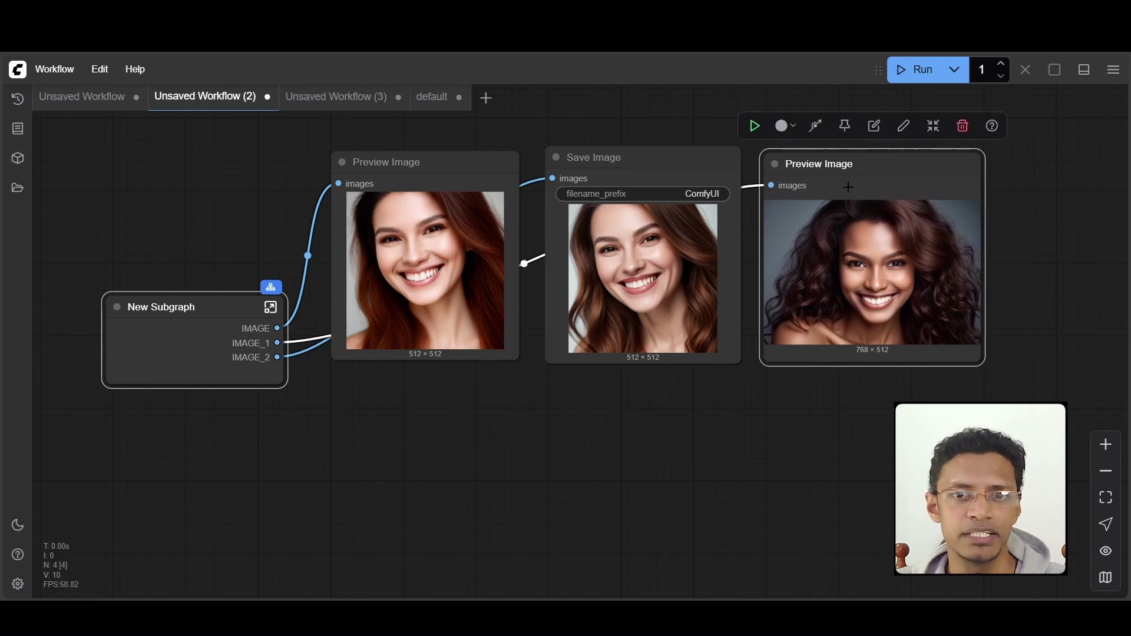
left_click(755, 125)
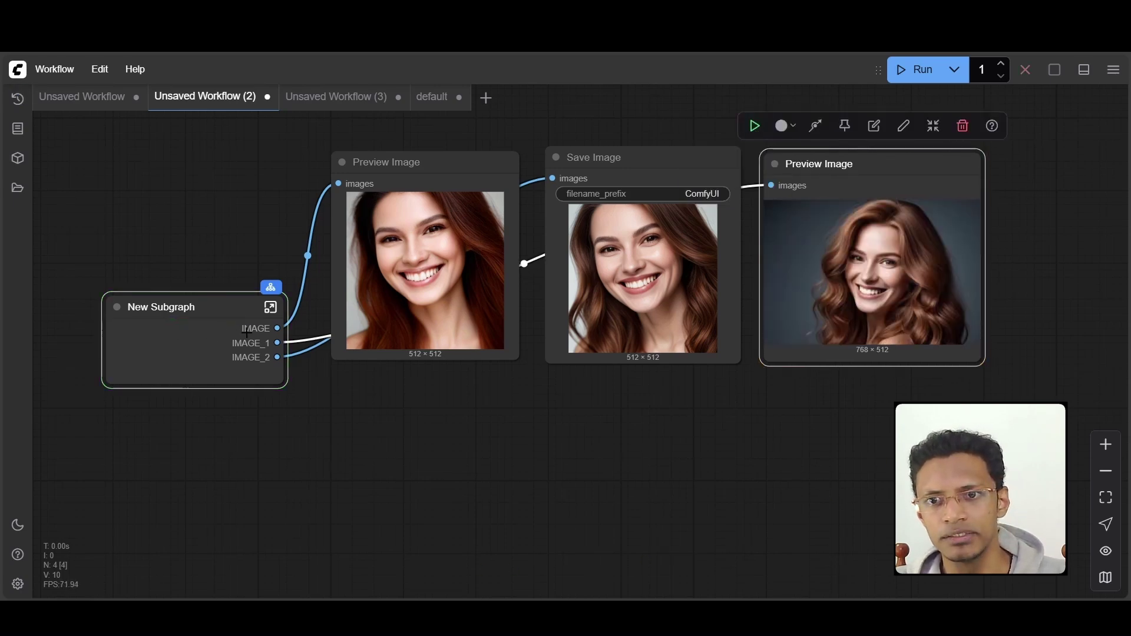
left_click_drag(876, 274, 904, 330)
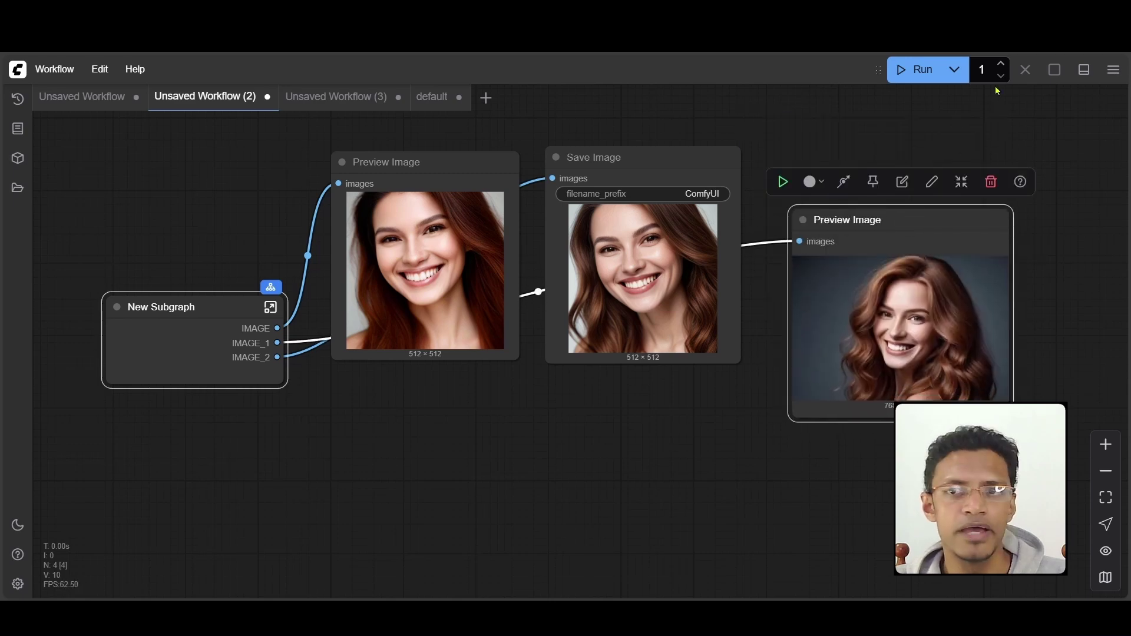
Run the whole workflow, then reposition the 768 × 512 Preview Image node and execute only that output.
left_click(919, 72)
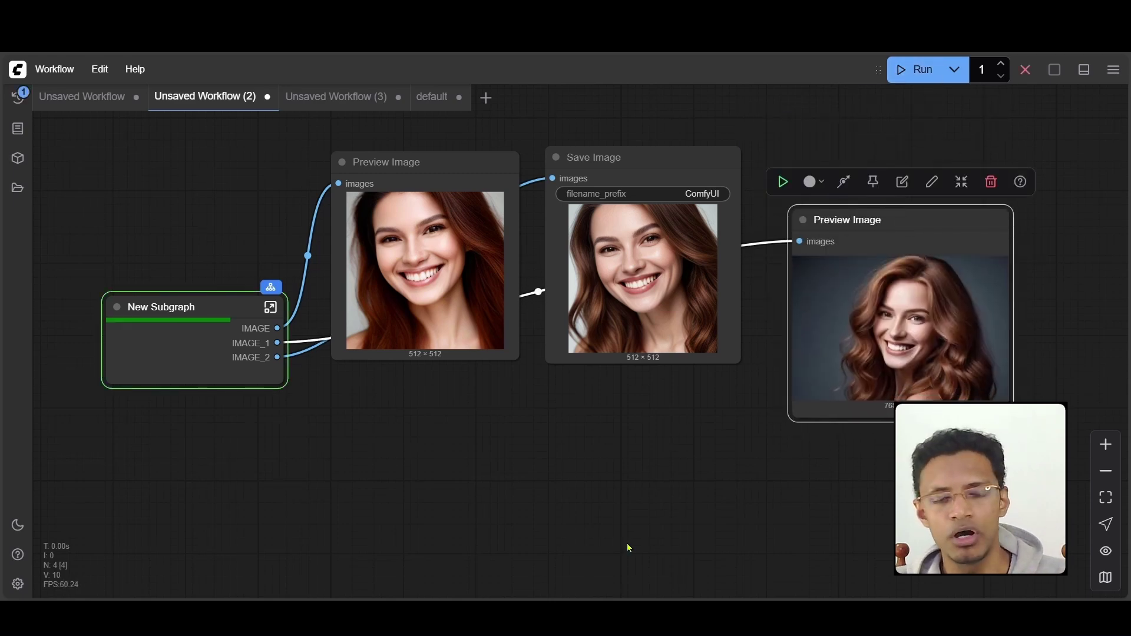
left_click_drag(925, 309, 893, 252)
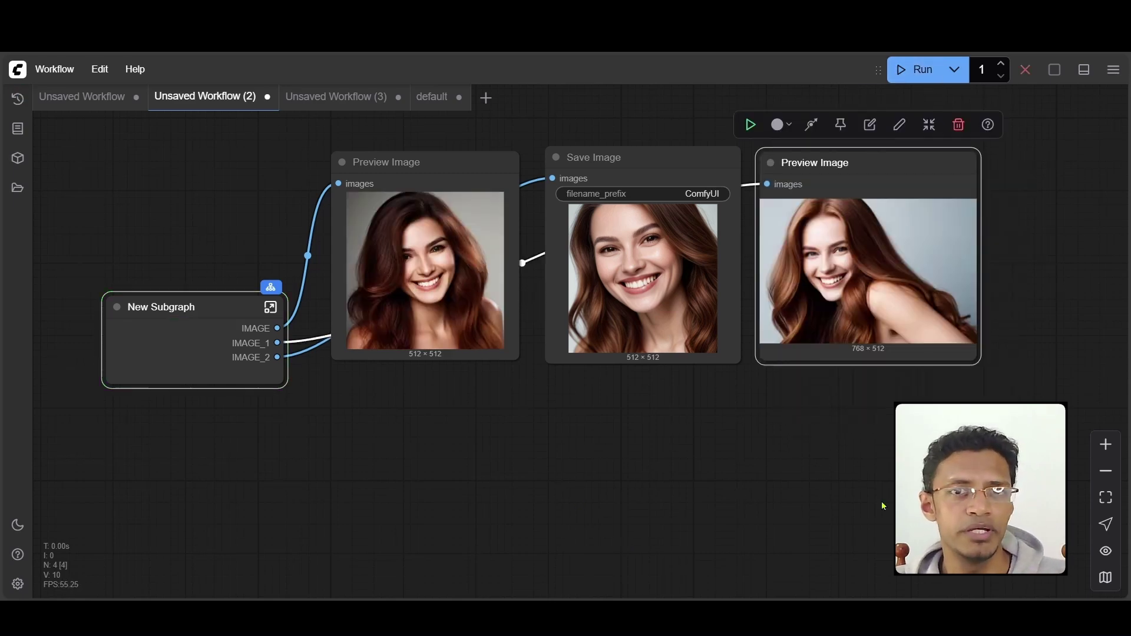
left_click_drag(866, 173, 900, 189)
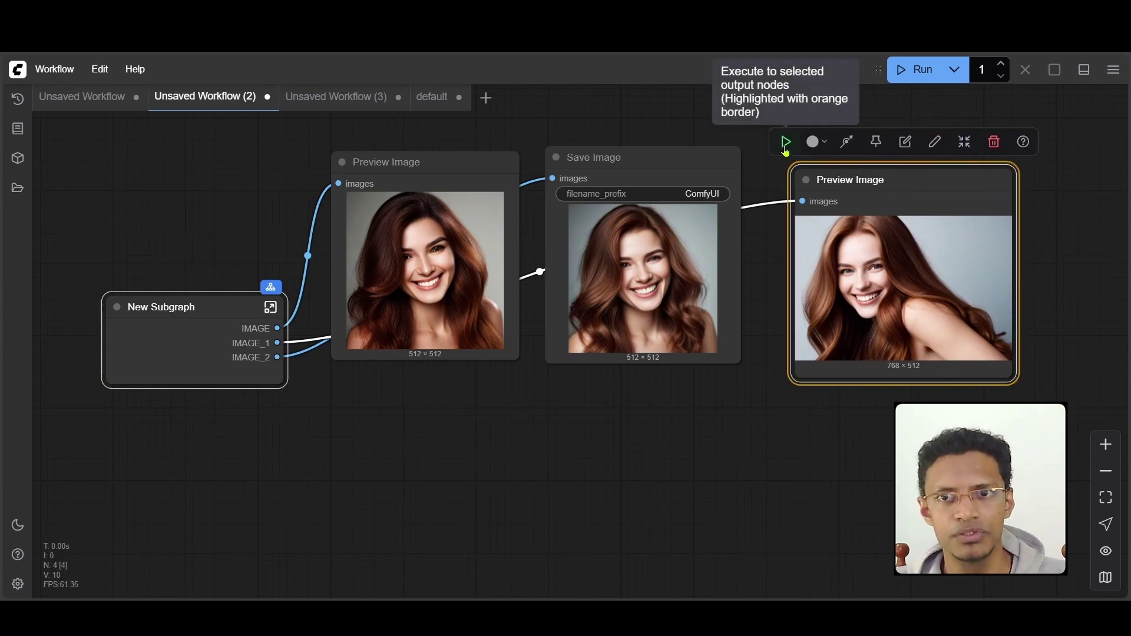
left_click(786, 142)
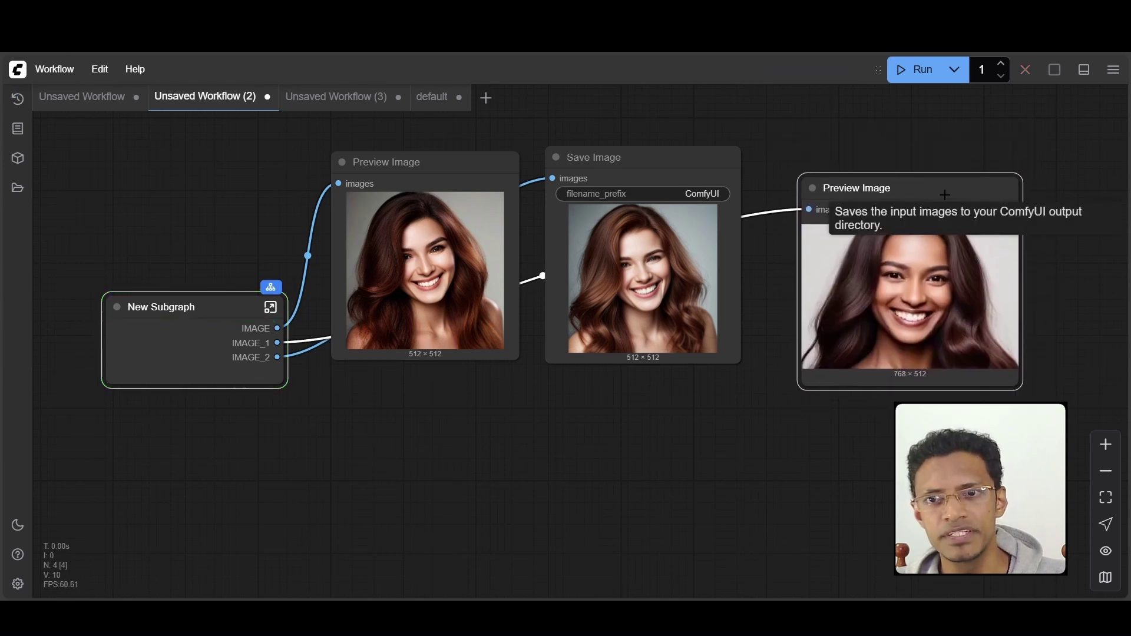
Rearrange the two Preview Image nodes and Save Image, shifting all three toward New Subgraph.
left_click_drag(601, 171, 579, 183)
left_click_drag(493, 180, 461, 160)
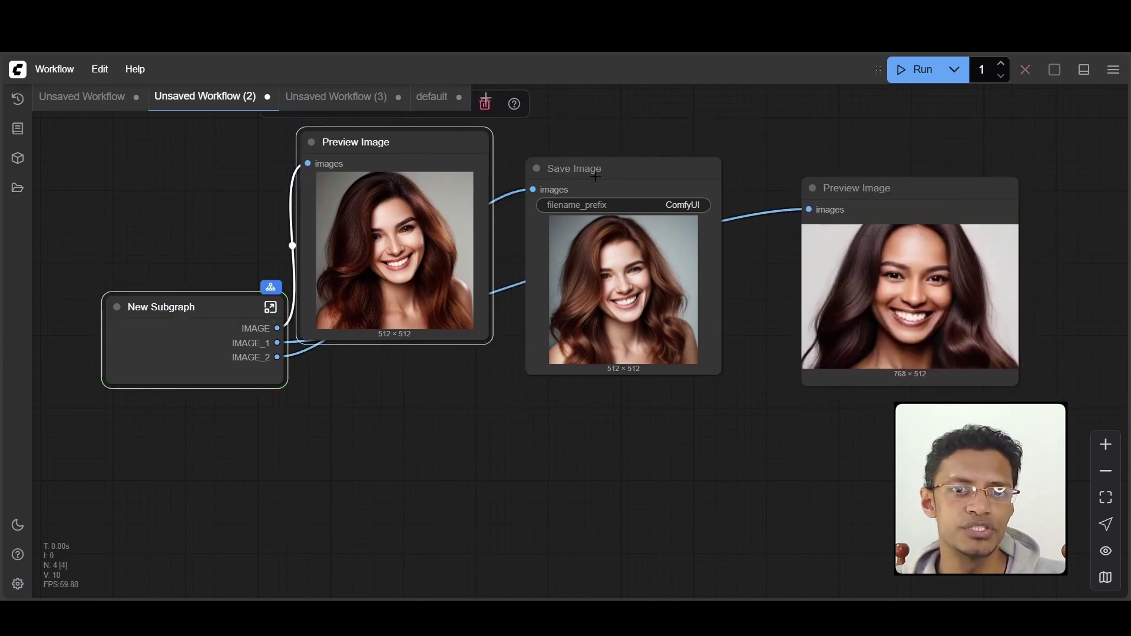
left_click_drag(575, 169, 584, 150)
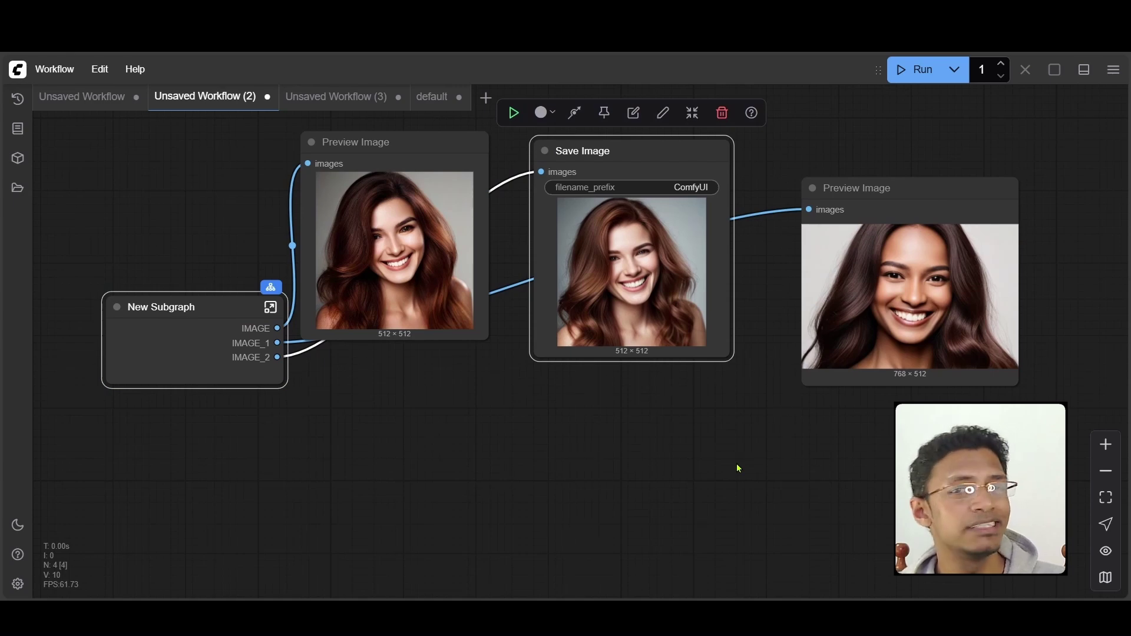
left_click_drag(887, 193, 850, 192)
left_click_drag(457, 450, 536, 510)
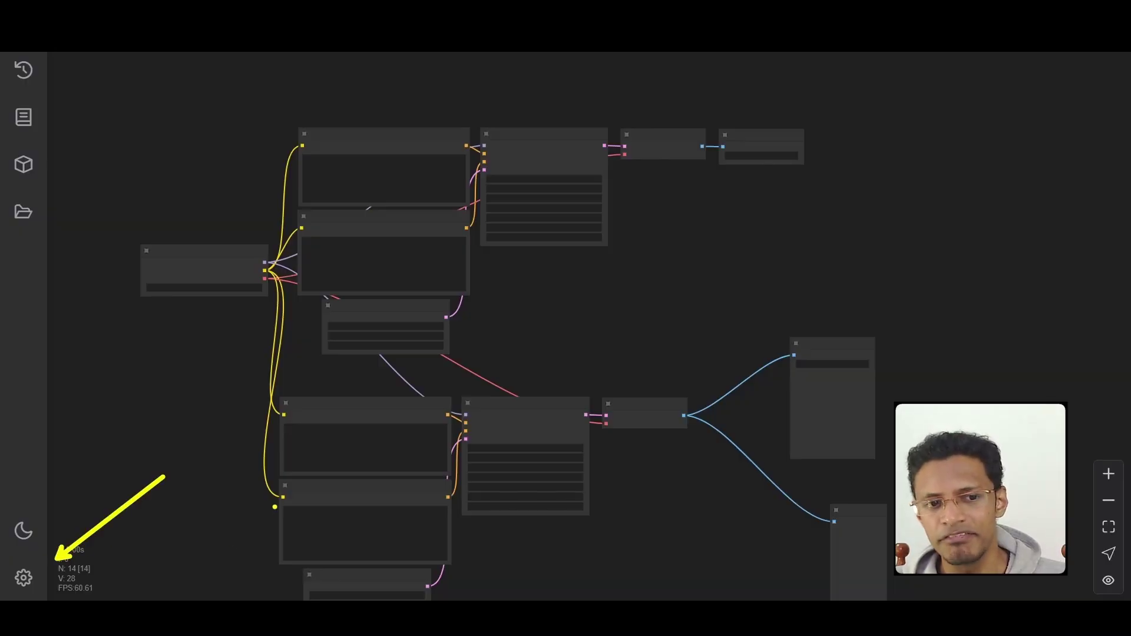
Open the application settings and search them for "updates".
left_click(24, 578)
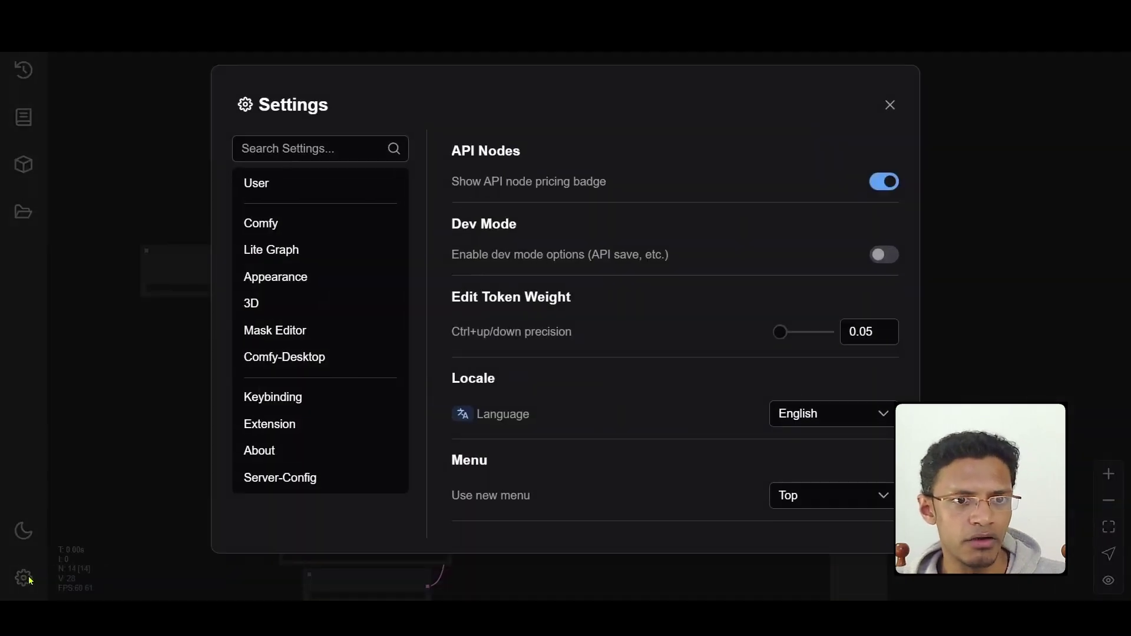
left_click(333, 152)
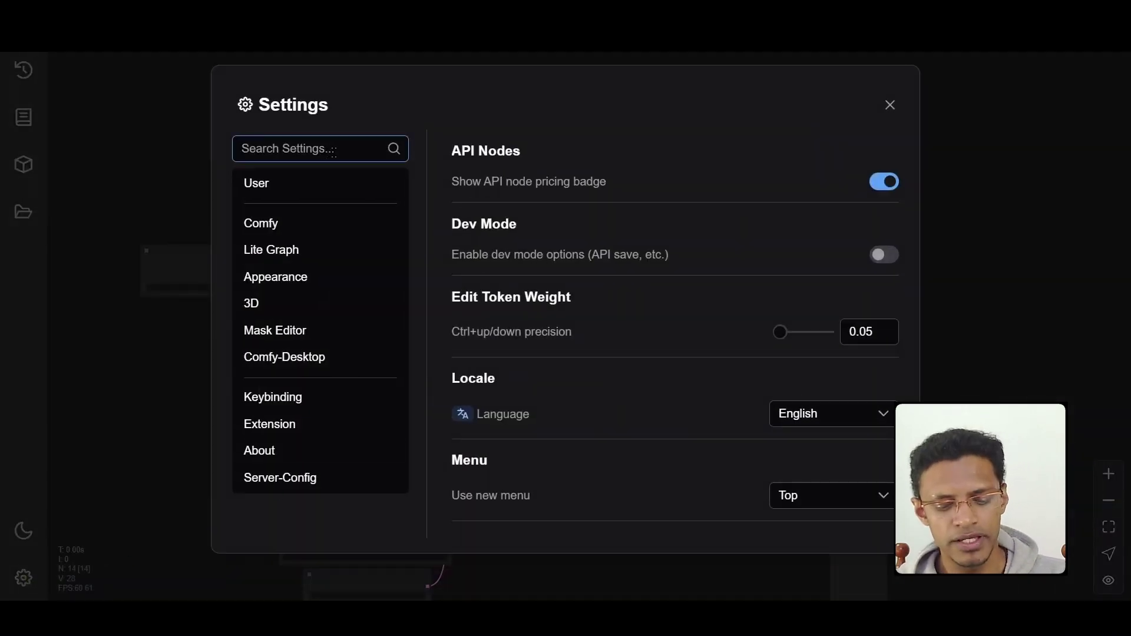
type("updates")
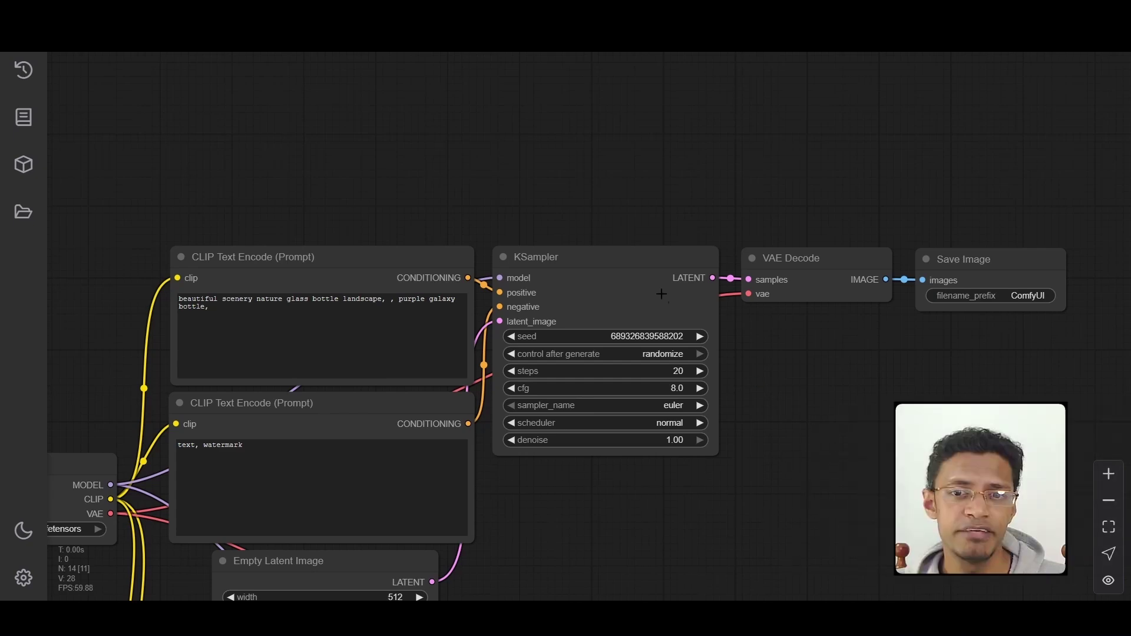
Select the upper KSampler and Save Image in turn to compare their node actions, and move Save Image slightly lower and farther from VAE Decode.
left_click(605, 258)
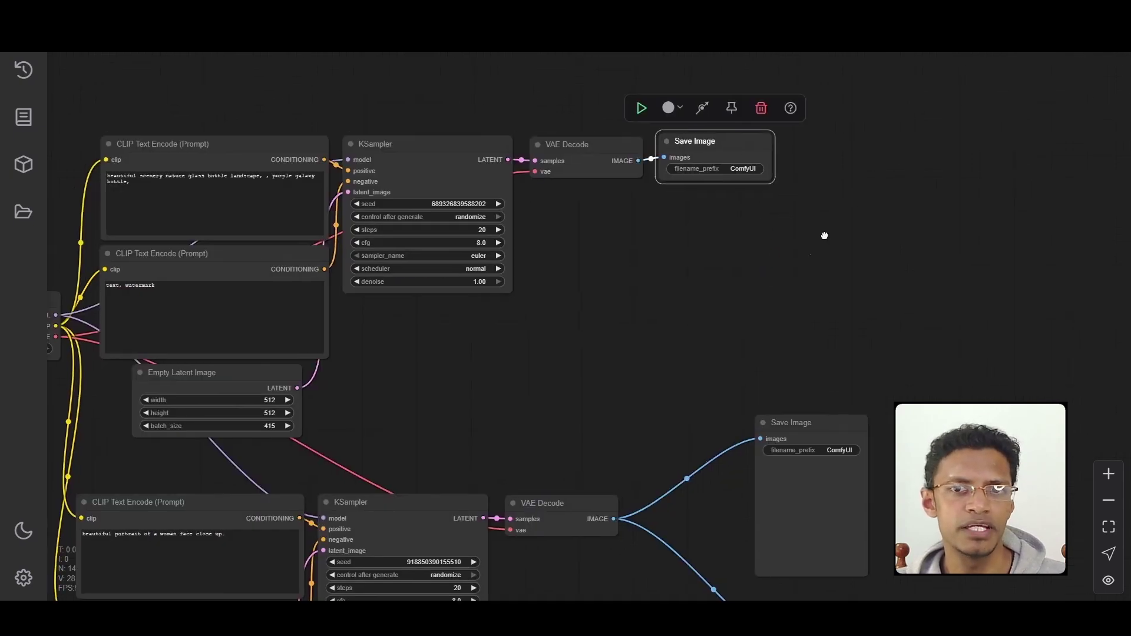
left_click_drag(825, 235, 798, 269)
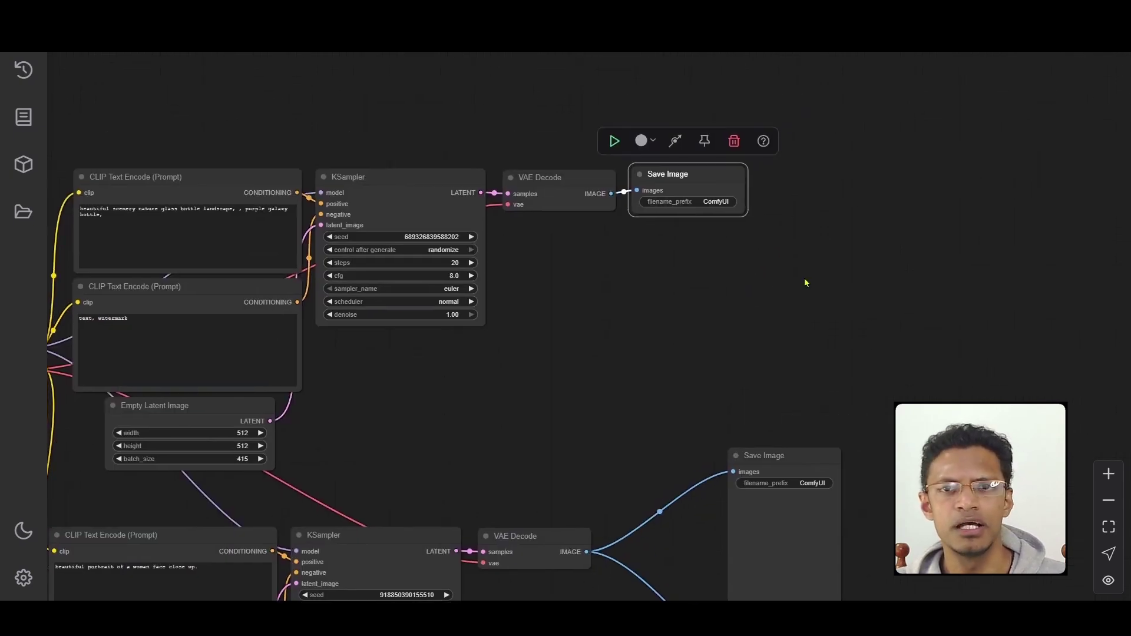
scroll(556, 122, "up", 8)
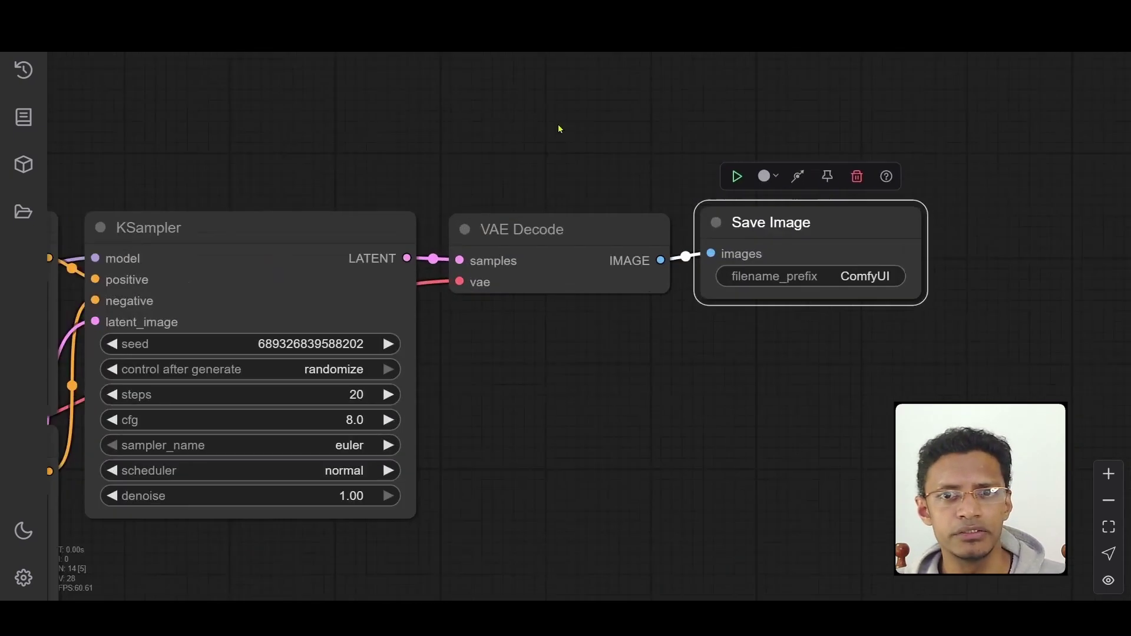
left_click_drag(896, 235, 918, 288)
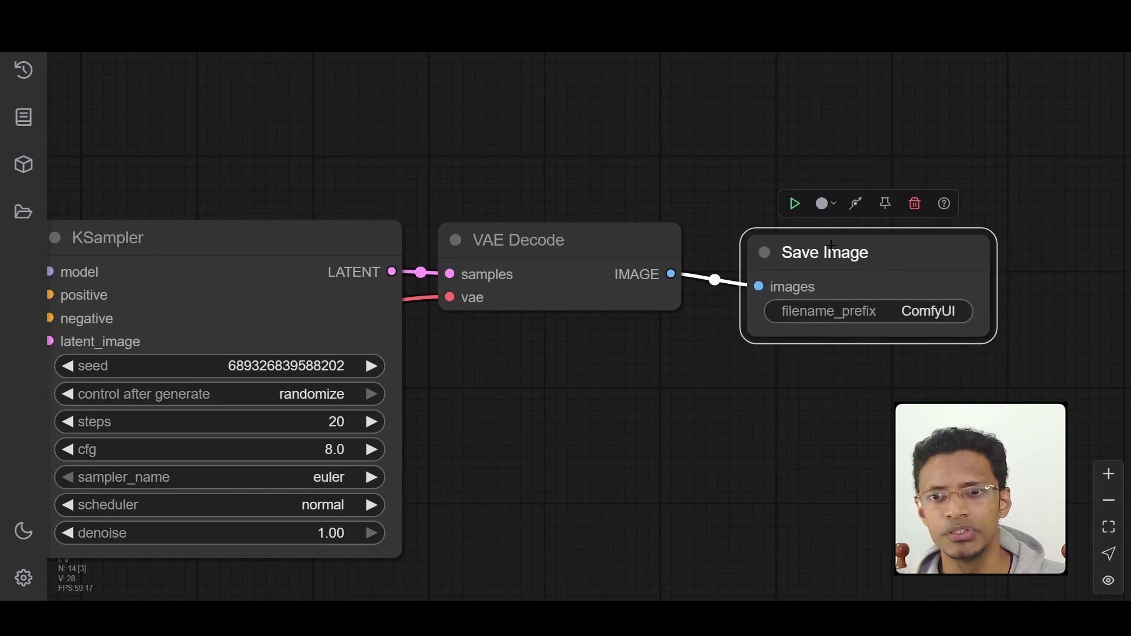
left_click(506, 79)
scroll(679, 387, "down", 4)
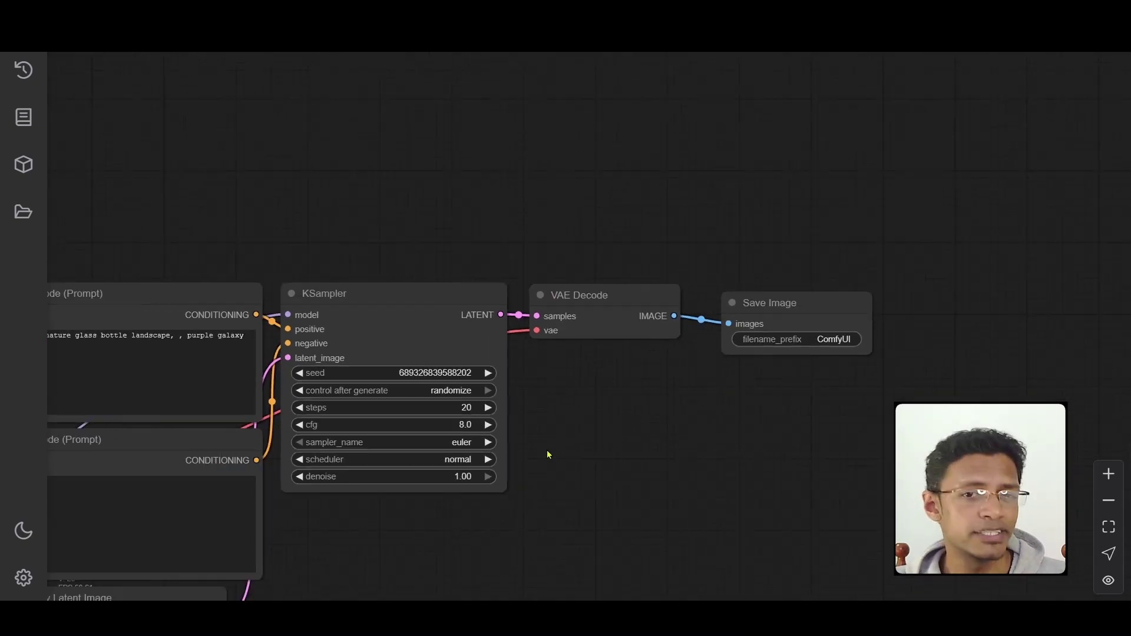
left_click_drag(548, 454, 668, 369)
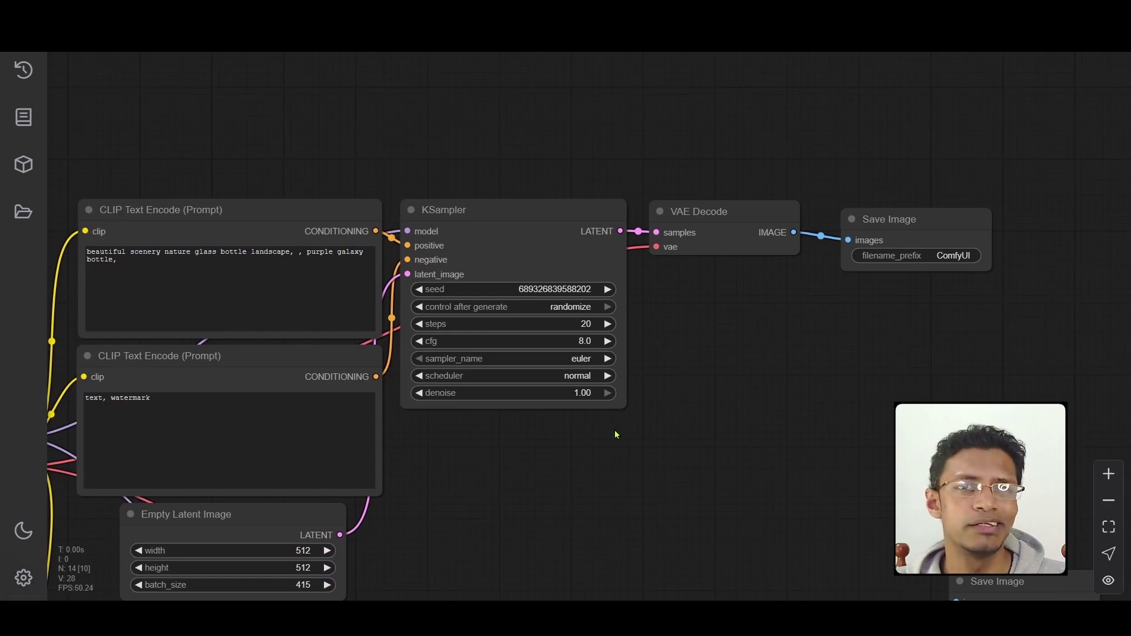